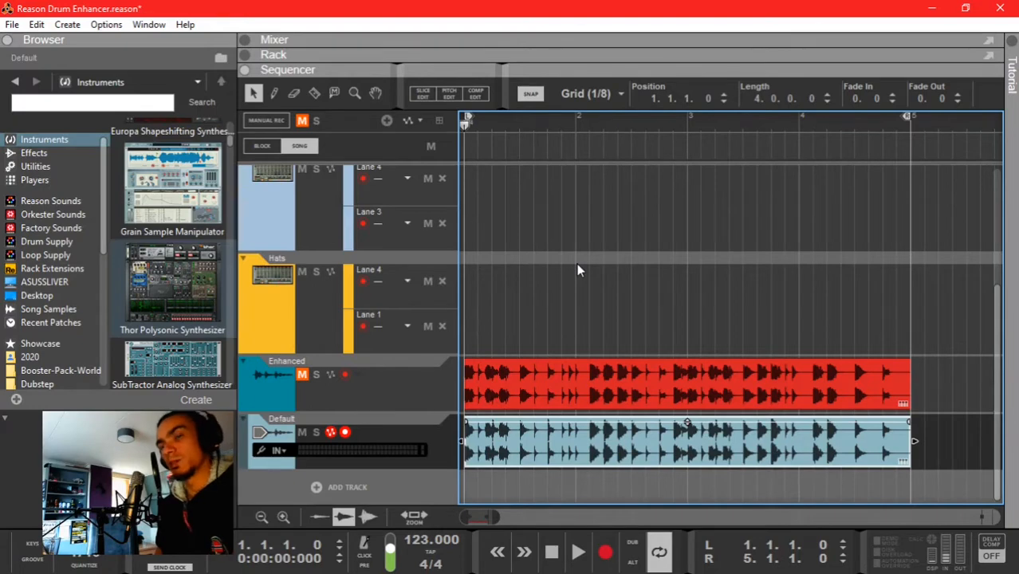
Step: Play the Default drum loop, and solo the Enhanced track to play it back for comparison
left_click(572, 344)
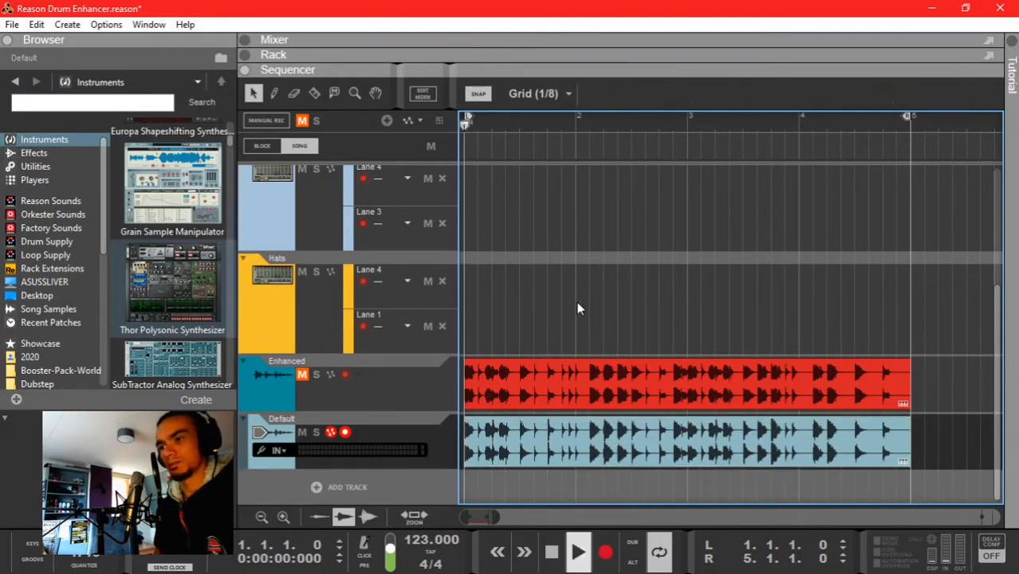
key("space")
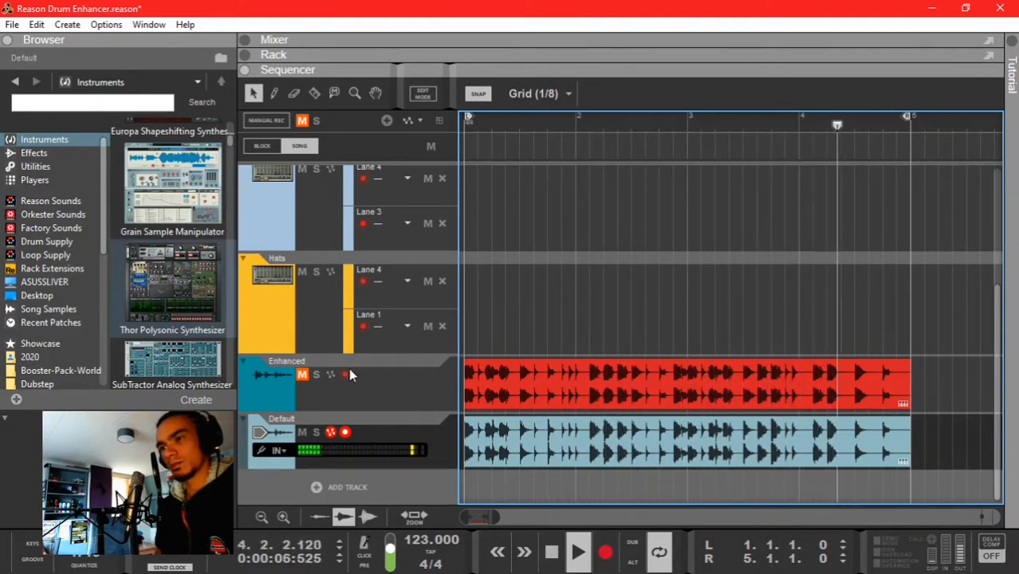
key("space")
left_click(316, 374)
key("space")
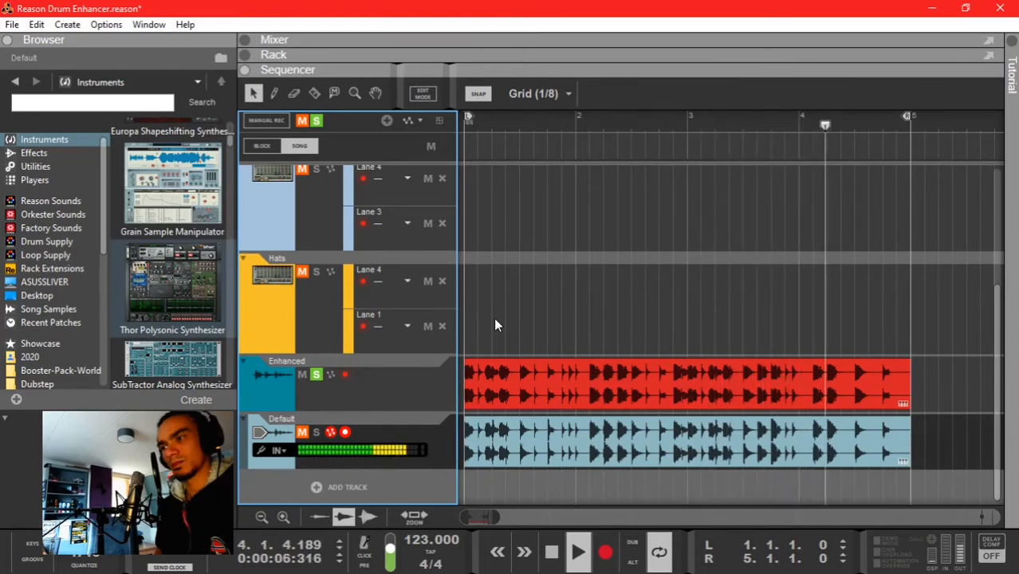
key("space")
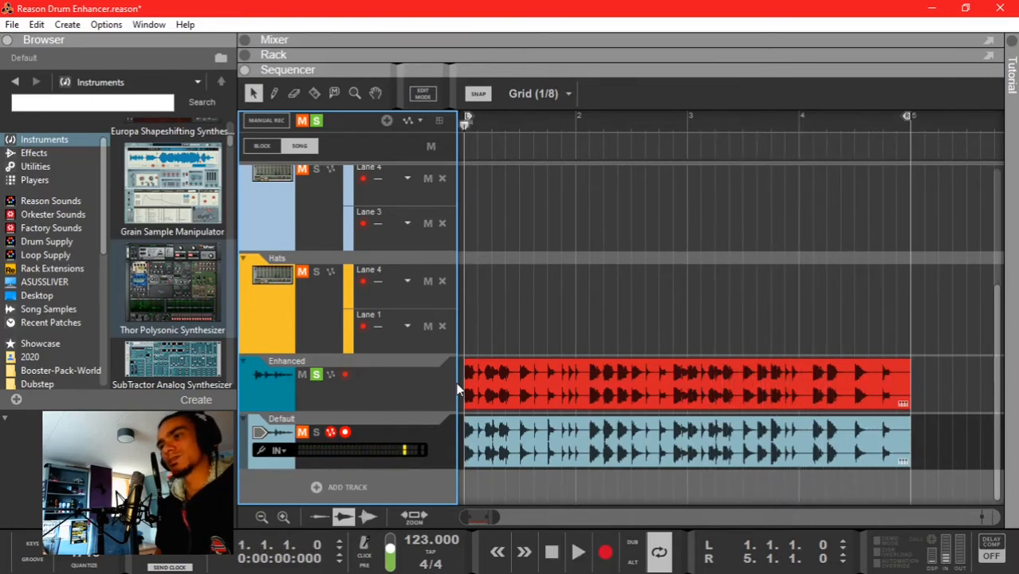
Step: Examine the Enhanced clip's waveform up close against the Default clip's waveform
left_click(492, 383)
scroll(494, 386, "up", 3)
scroll(550, 386, "left", 1)
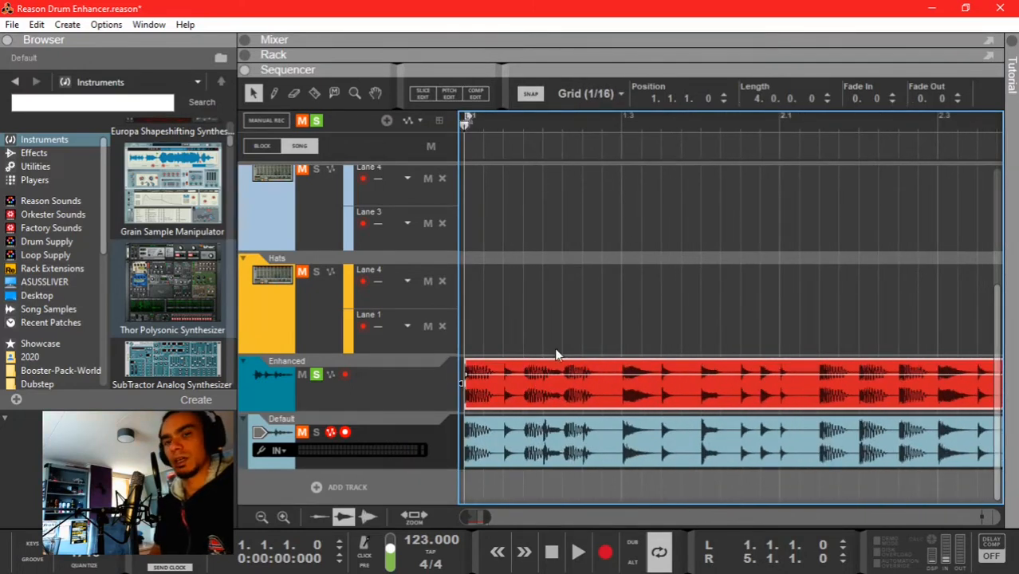
left_click(555, 319)
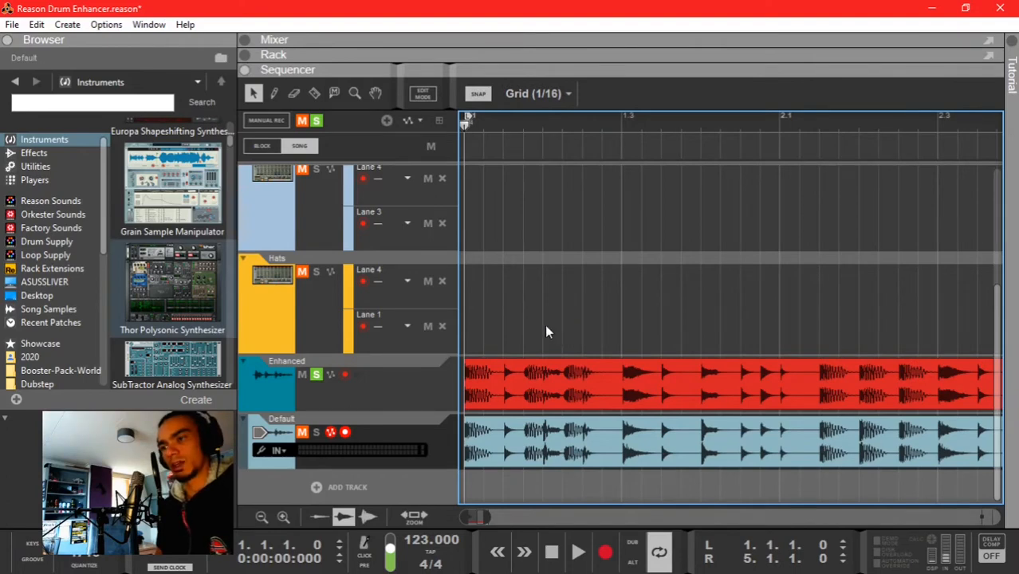
Step: Look over the KICK, Snares and Hihats mixer channels and the Drum Enhancer Vanilla Reason combinator in the rack
key("F5")
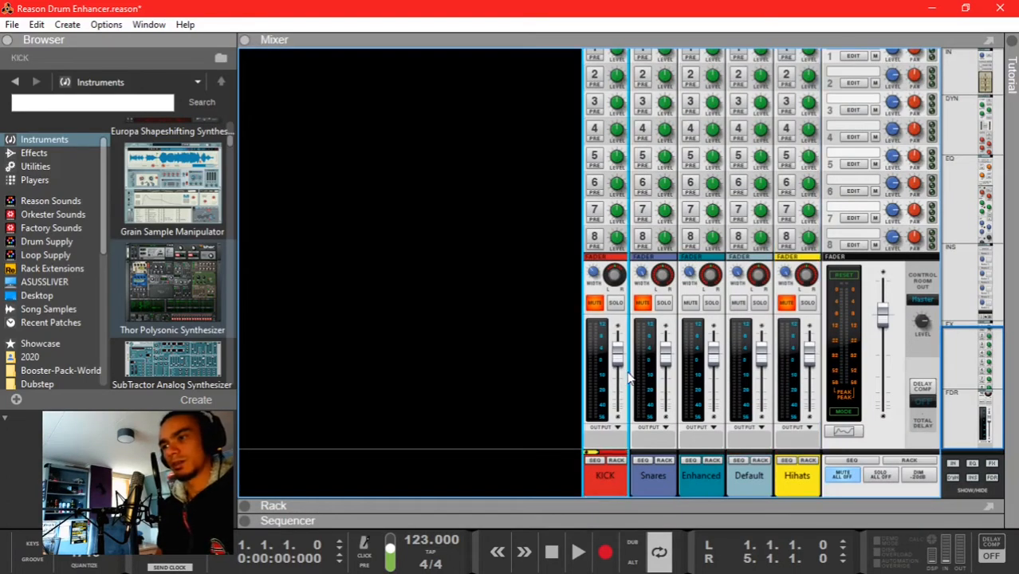
left_click(664, 486)
left_click(602, 478)
left_click(655, 480)
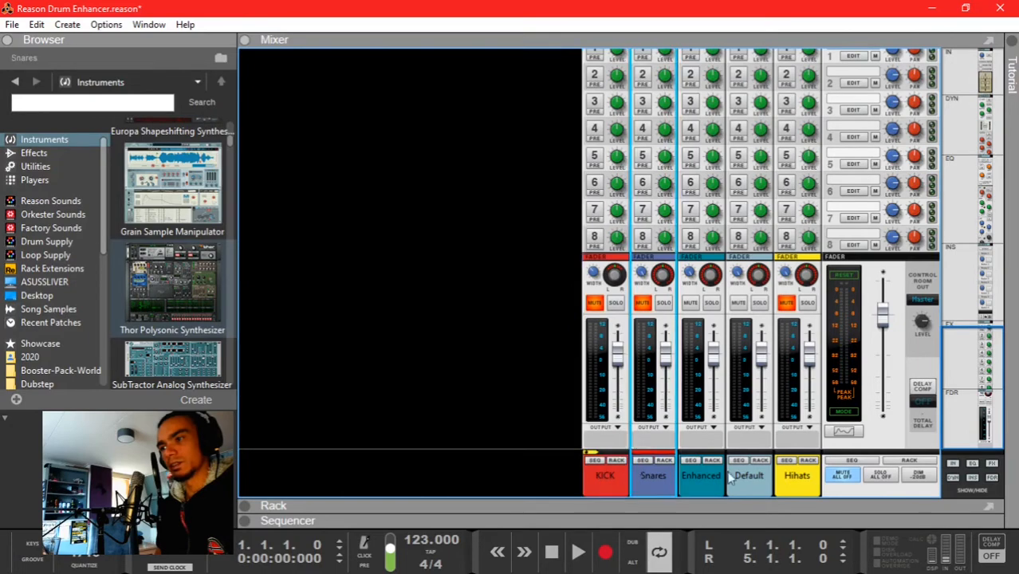
left_click(802, 485)
key("F6")
scroll(492, 290, "down", 5)
scroll(491, 290, "up", 5)
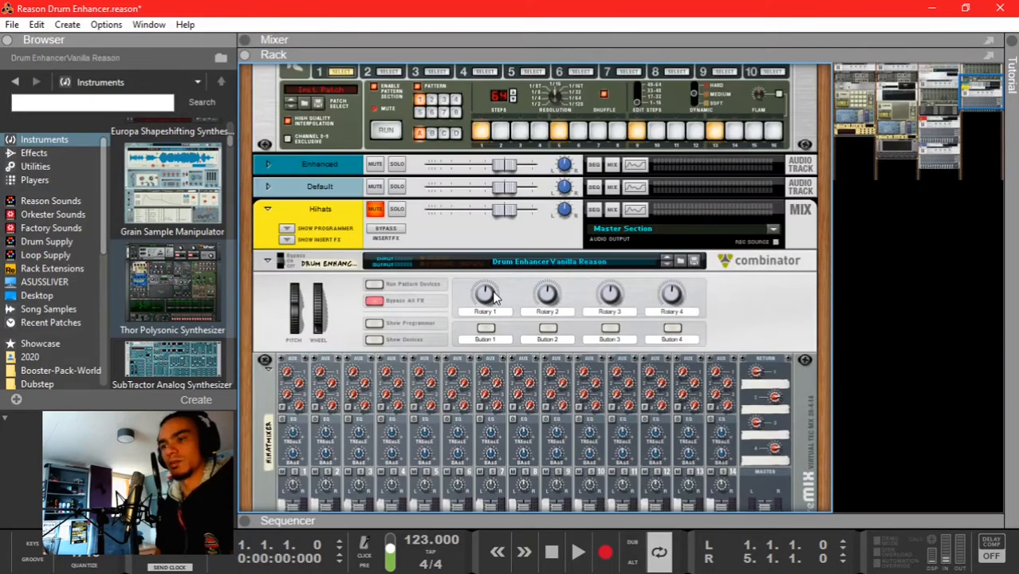
key("F7")
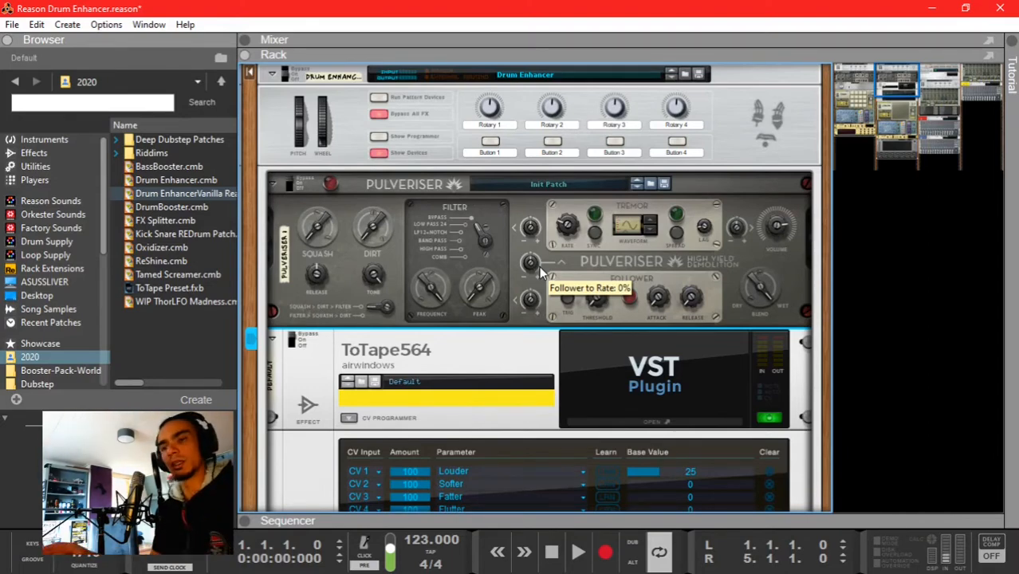
Step: Revisit the KICK, Snares and Hihats channels in the mixer and return to the Drum Enhancer combinator in the rack
key("F5")
key("F6")
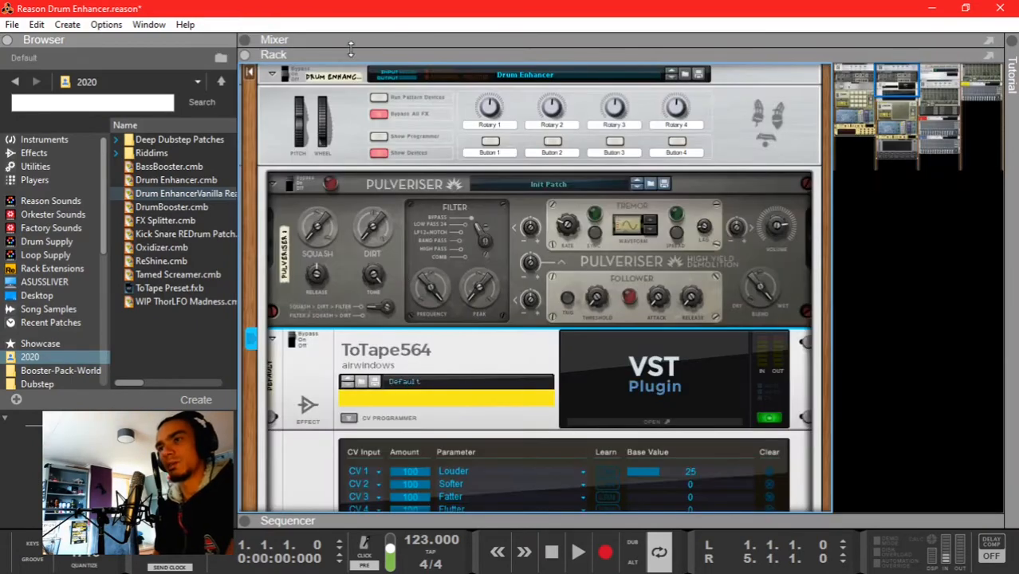
left_click(344, 97)
key("F5")
left_click(698, 483)
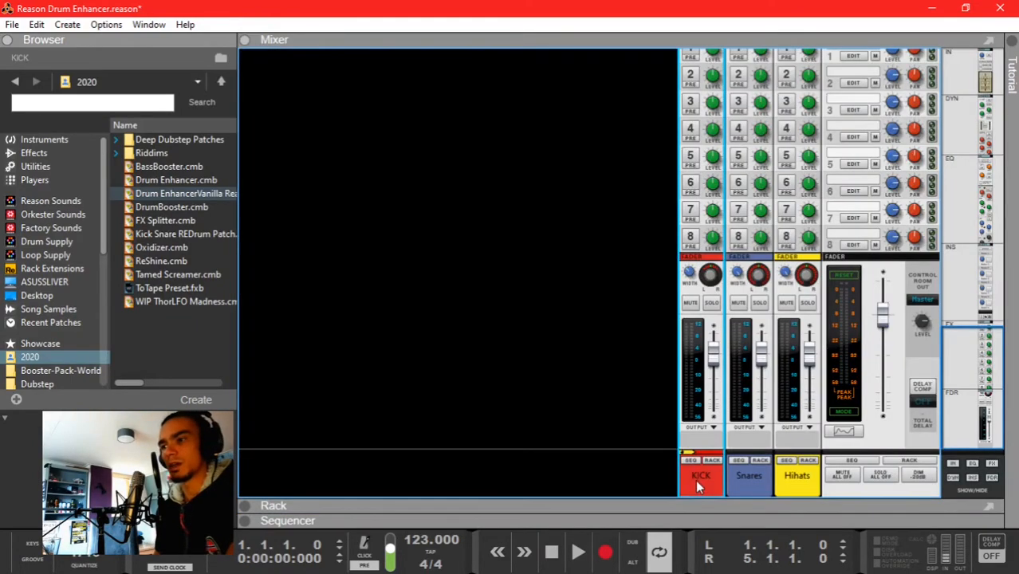
left_click(750, 480)
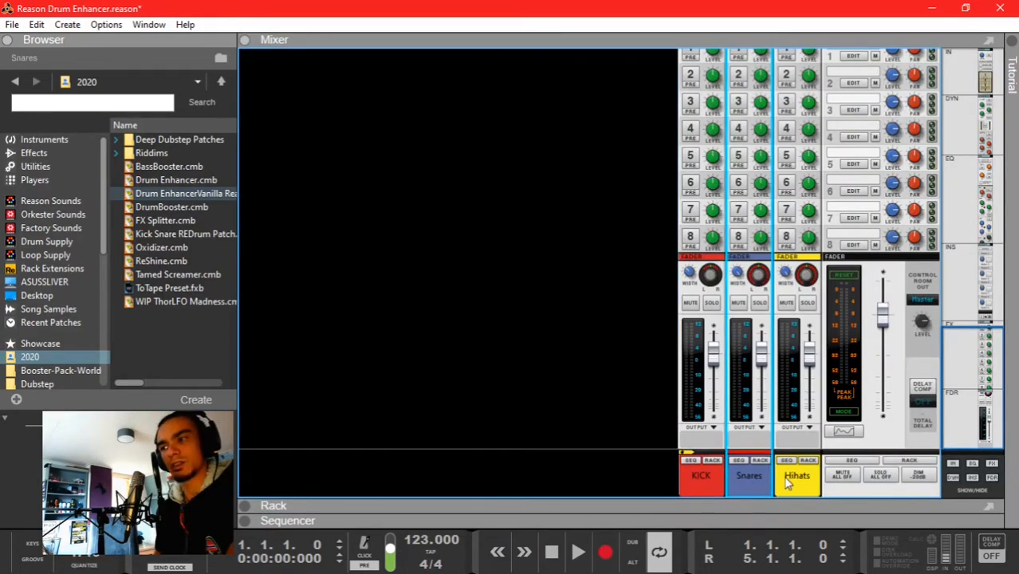
left_click(787, 482)
key("F6")
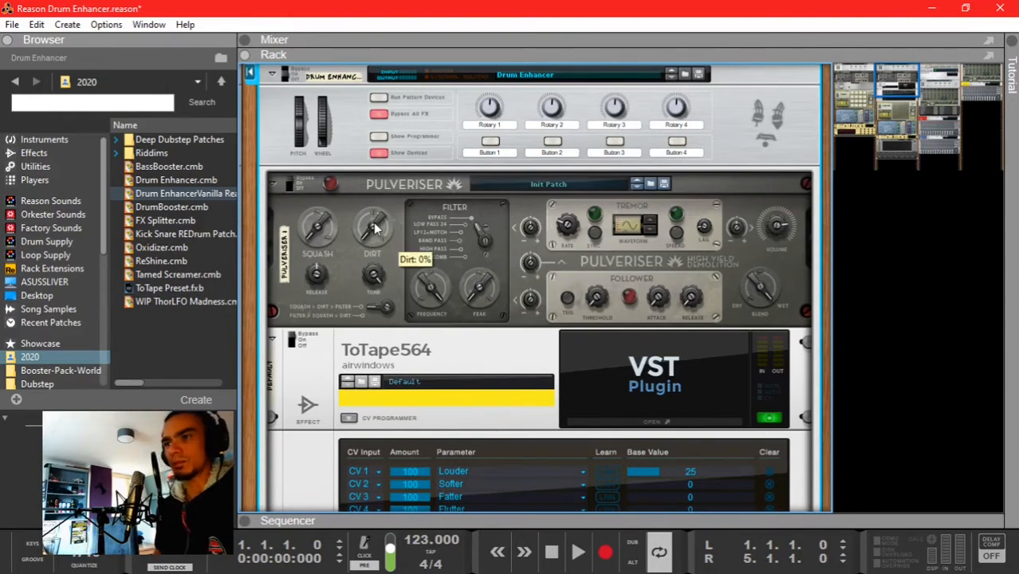
Step: Set the Pulveriser's filter frequency to 153.7 Hz, raise its Squash amount and adjust its dry/wet Blend
left_click(356, 297)
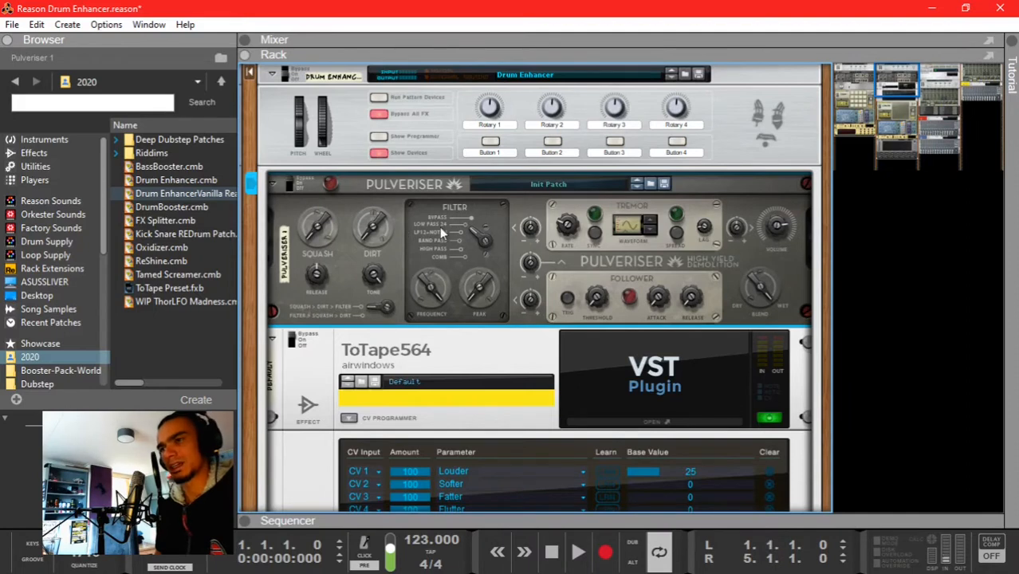
left_click_drag(434, 287, 442, 354)
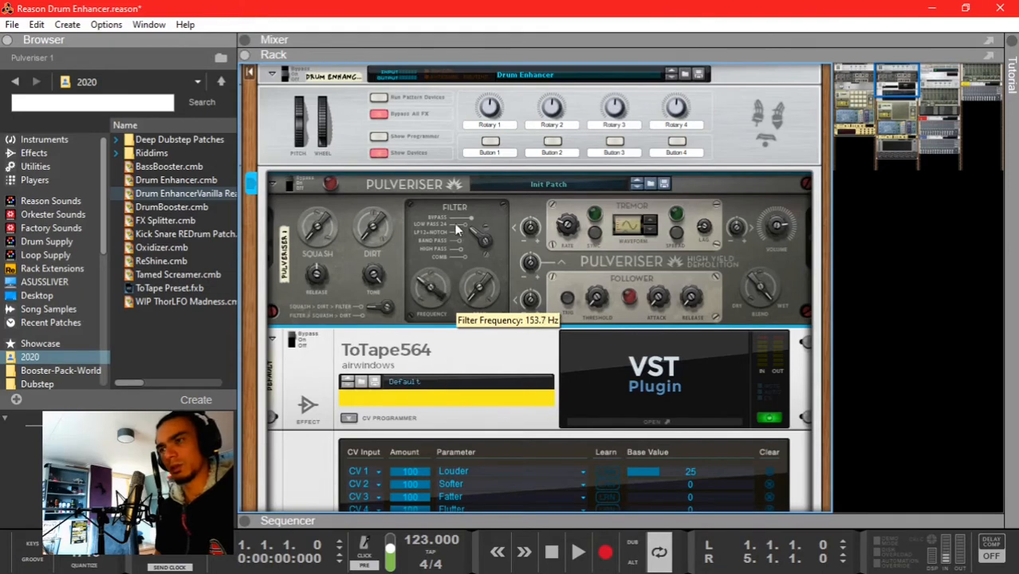
left_click_drag(318, 235, 313, 91)
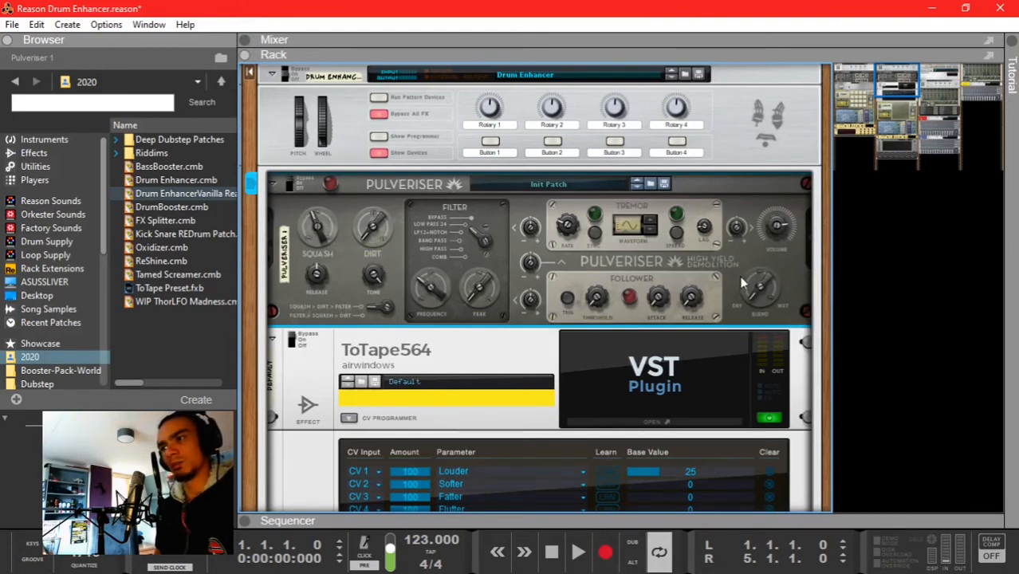
left_click_drag(741, 283, 763, 257)
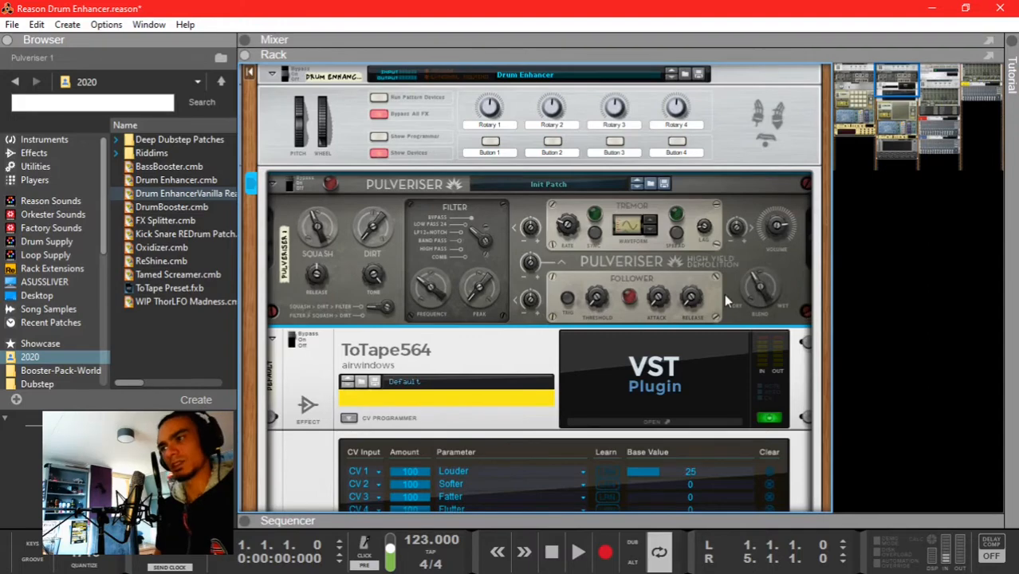
Step: Examine the ToTape564 plugin and its CV programmer parameters within the Drum Enhancer chain
scroll(626, 319, "down", 5)
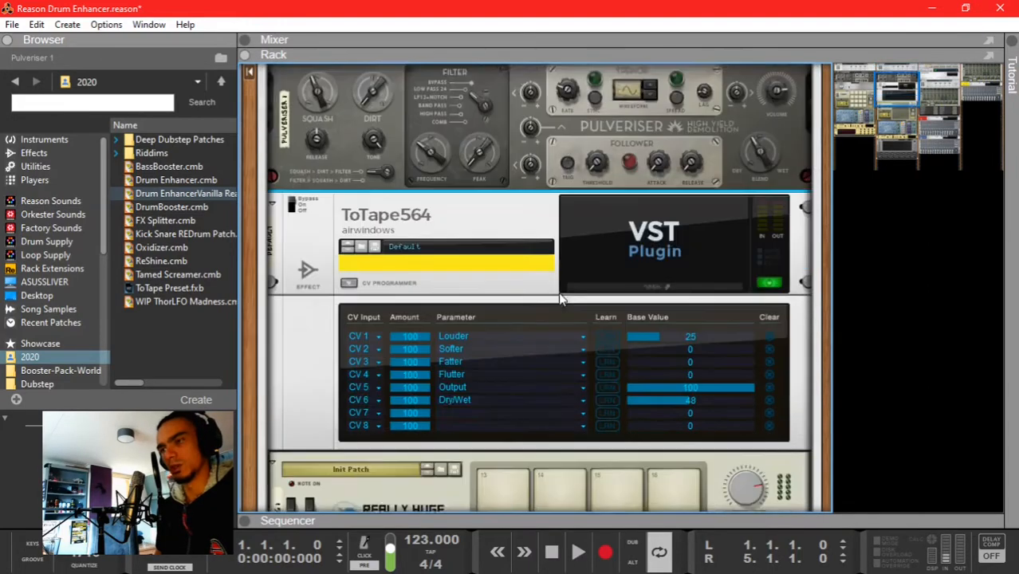
scroll(331, 210, "up", 3)
scroll(317, 271, "down", 2)
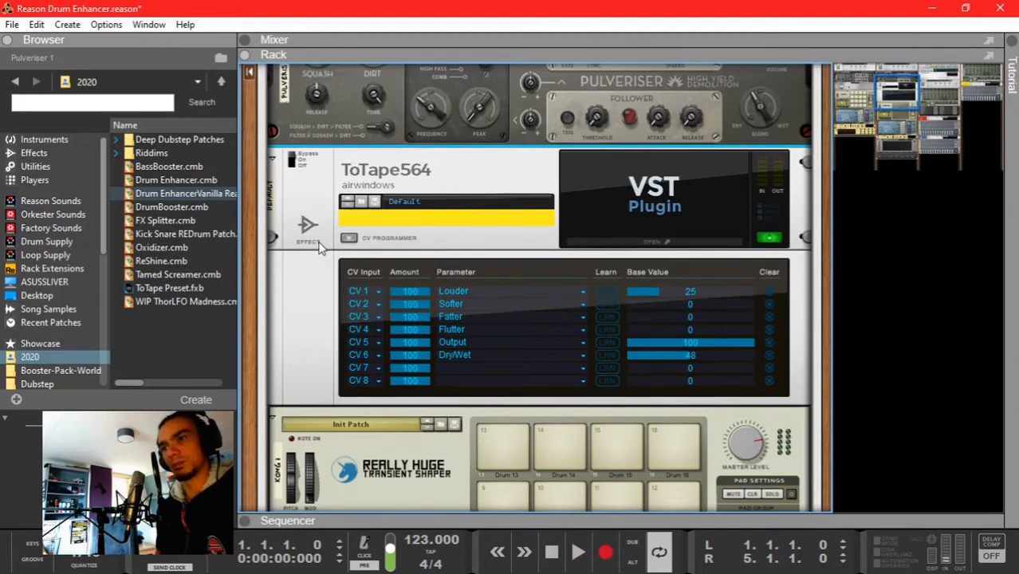
scroll(319, 249, "down", 2)
scroll(319, 248, "up", 2)
left_click(311, 194)
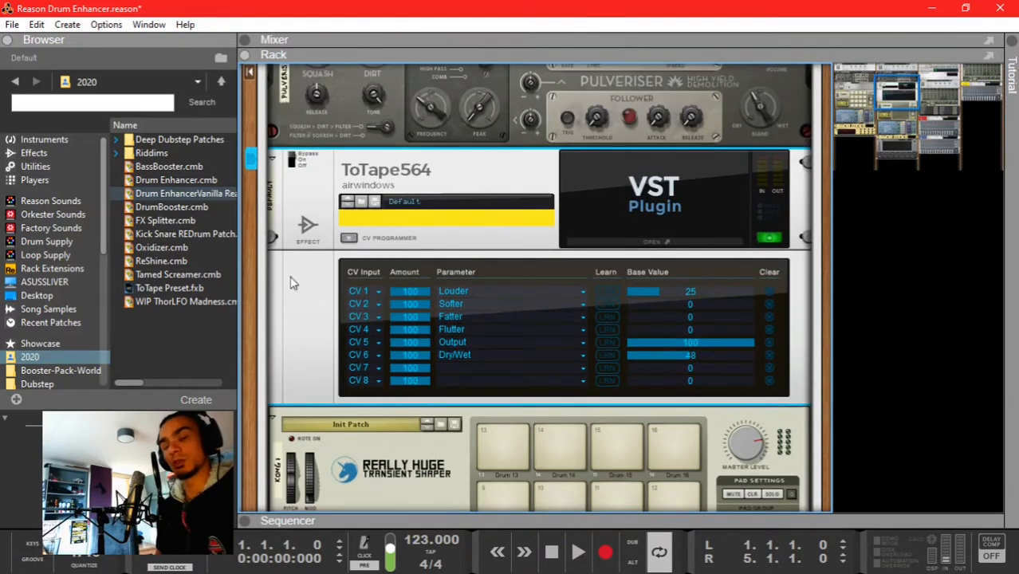
scroll(425, 250, "down", 3)
scroll(425, 250, "up", 6)
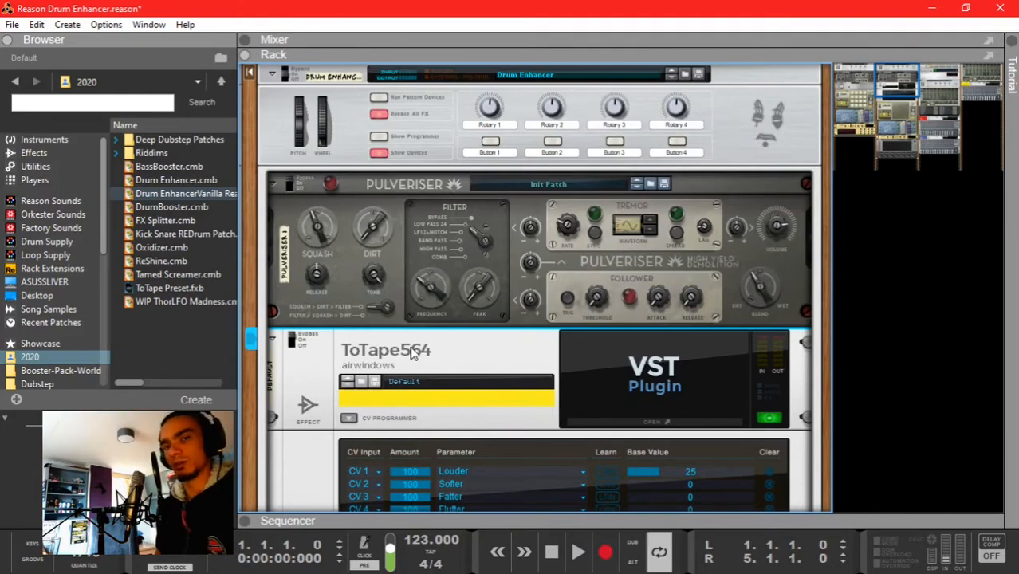
Step: Examine the Kong transient shaper device and look through the available Effects devices
scroll(412, 354, "down", 1)
scroll(410, 346, "down", 3)
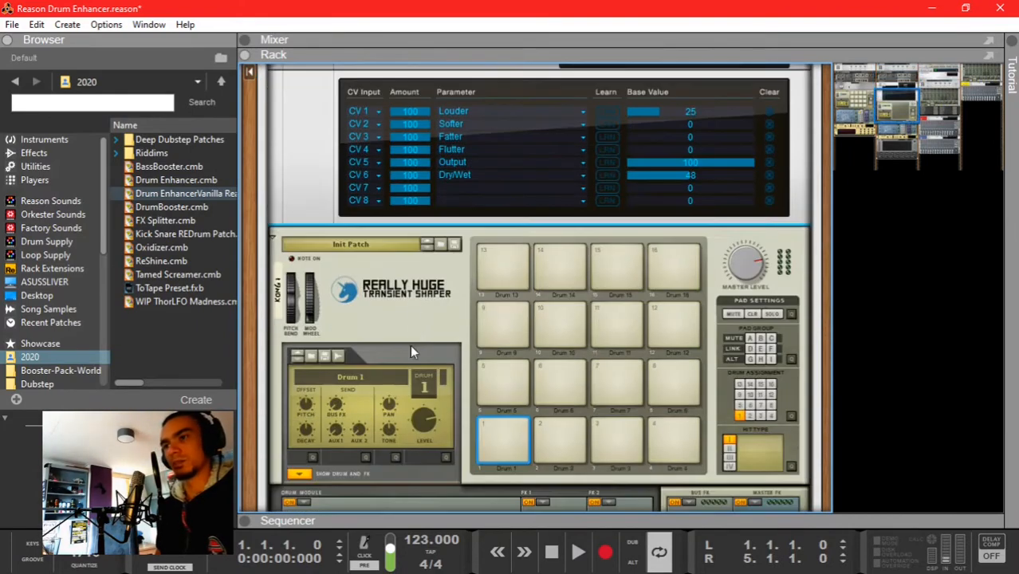
scroll(399, 200, "down", 2)
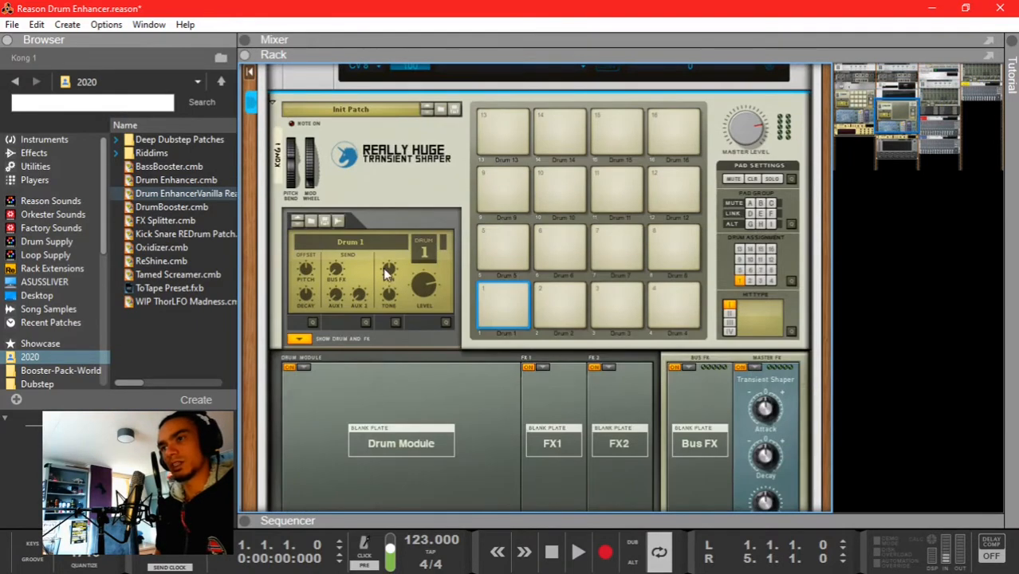
left_click(72, 154)
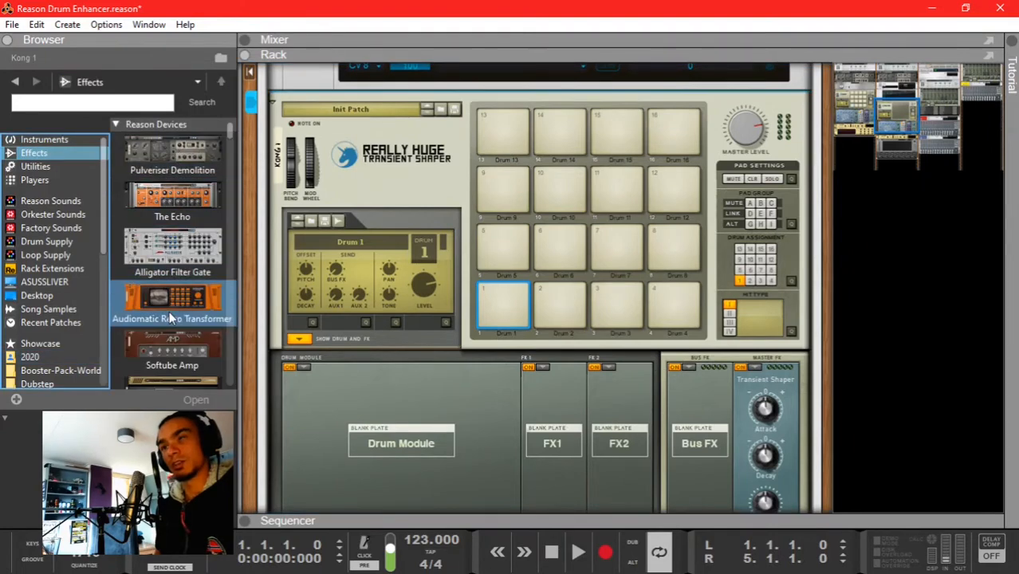
scroll(169, 311, "down", 5)
scroll(171, 239, "up", 5)
scroll(389, 296, "up", 2)
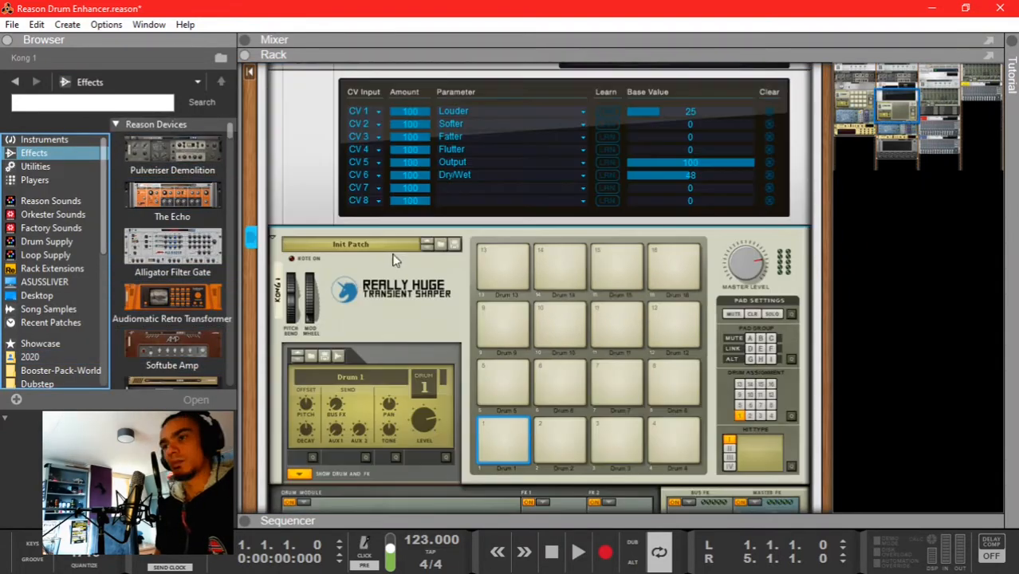
Step: Inspect Kong's rear audio wiring and the effect choices for its Master FX slot
scroll(478, 287, "down", 4)
key("Tab")
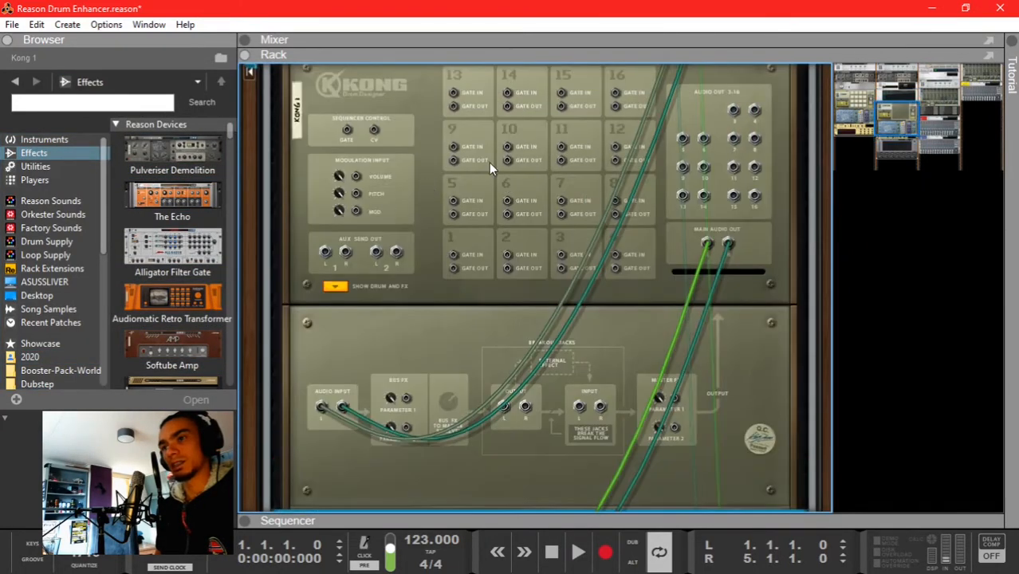
key("Tab")
left_click(755, 189)
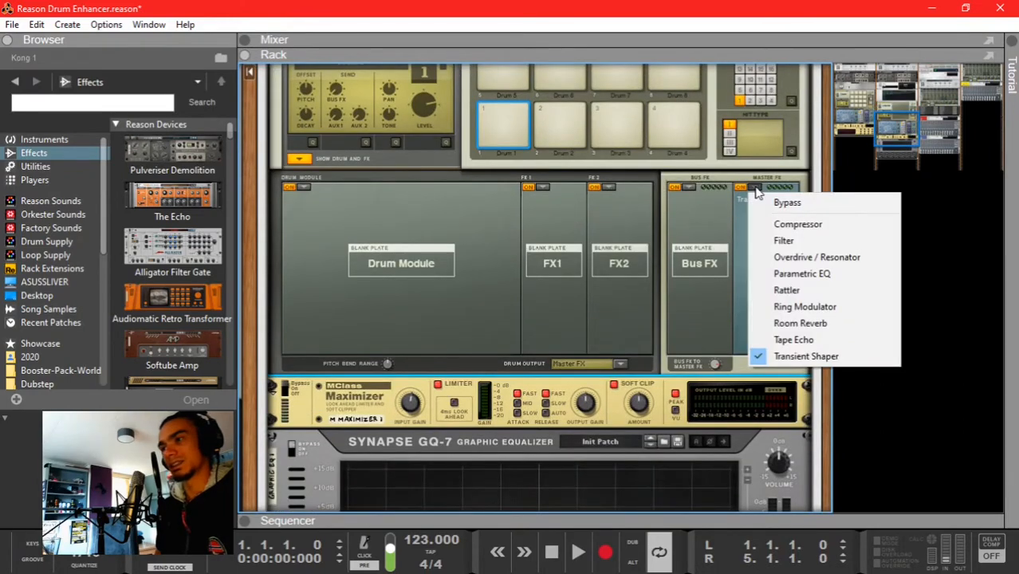
left_click(755, 189)
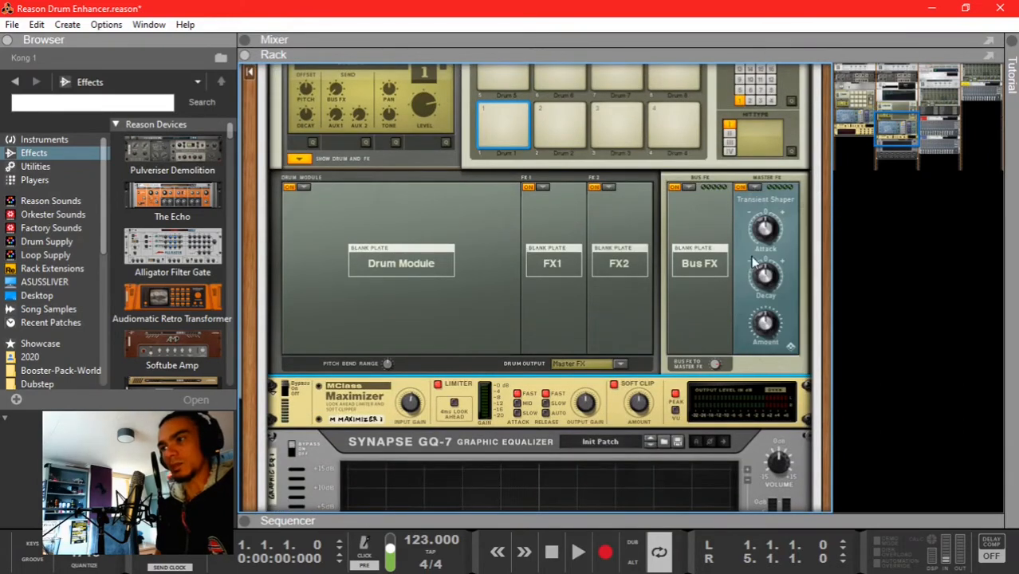
Step: Select the MClass Maximizer and examine its input gain, limiter and soft clip settings
scroll(582, 262, "down", 3)
left_click(329, 275)
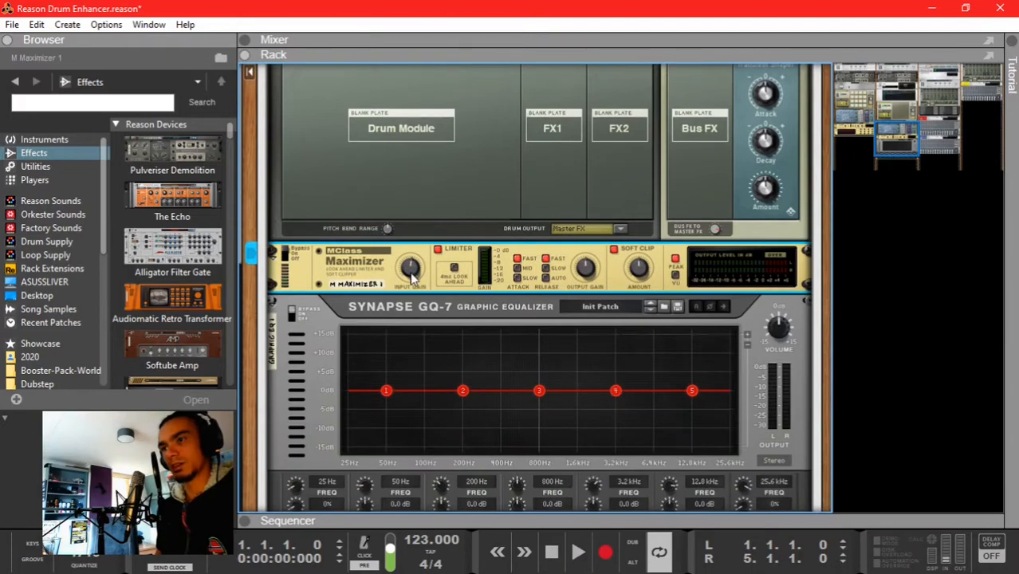
mouse_move(411, 271)
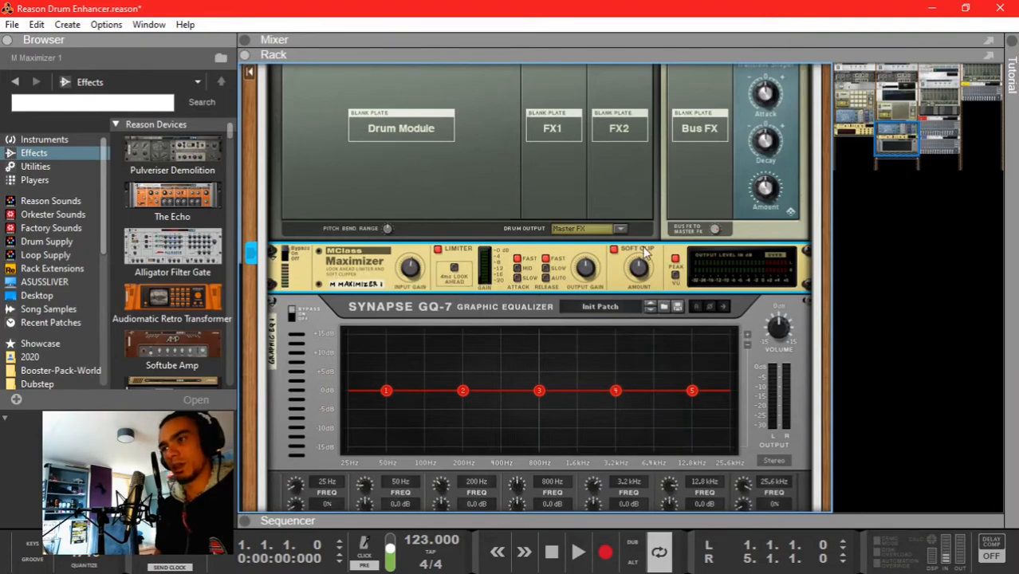
Step: Select the Synapse GQ-7 graphic equalizer and briefly view the Spectrum EQ window for comparison
scroll(431, 283, "down", 2)
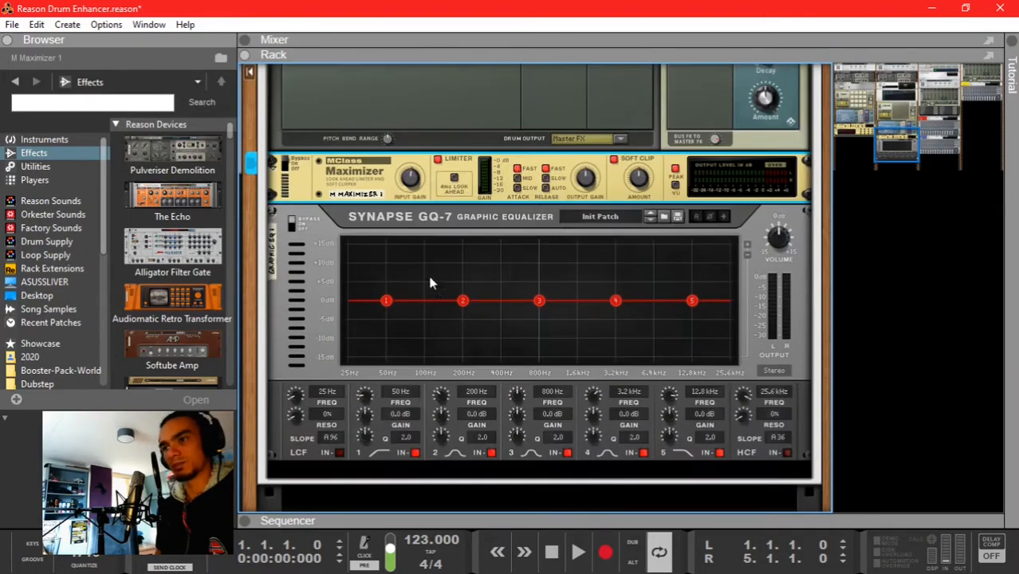
left_click(320, 278)
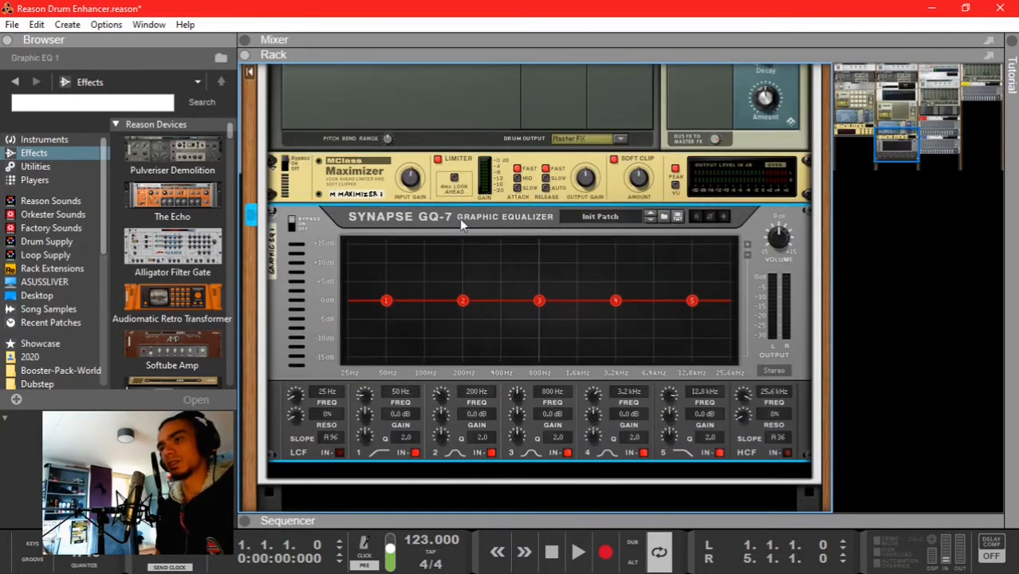
key("F2")
left_click_drag(299, 110, 188, 89)
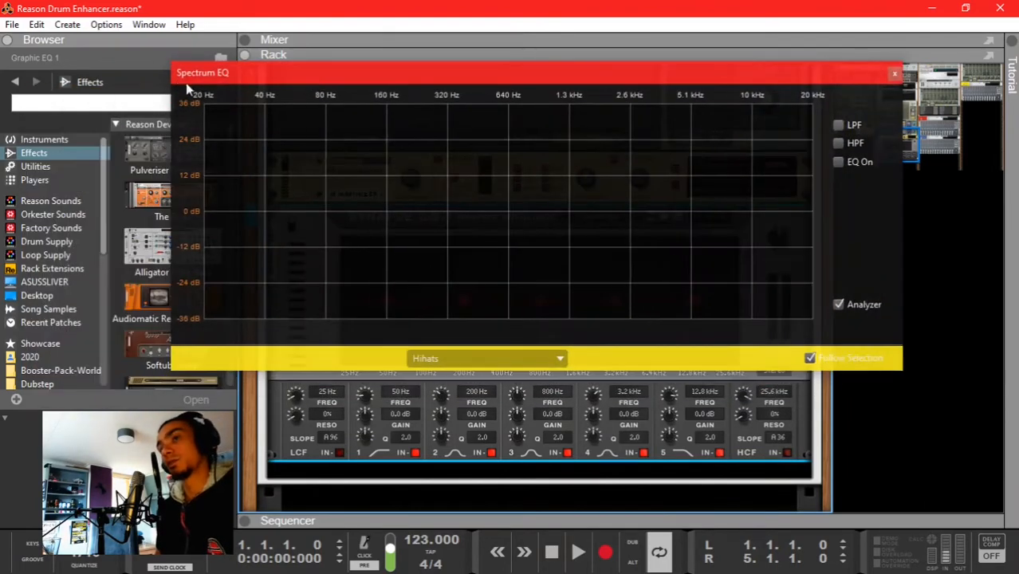
key("F2")
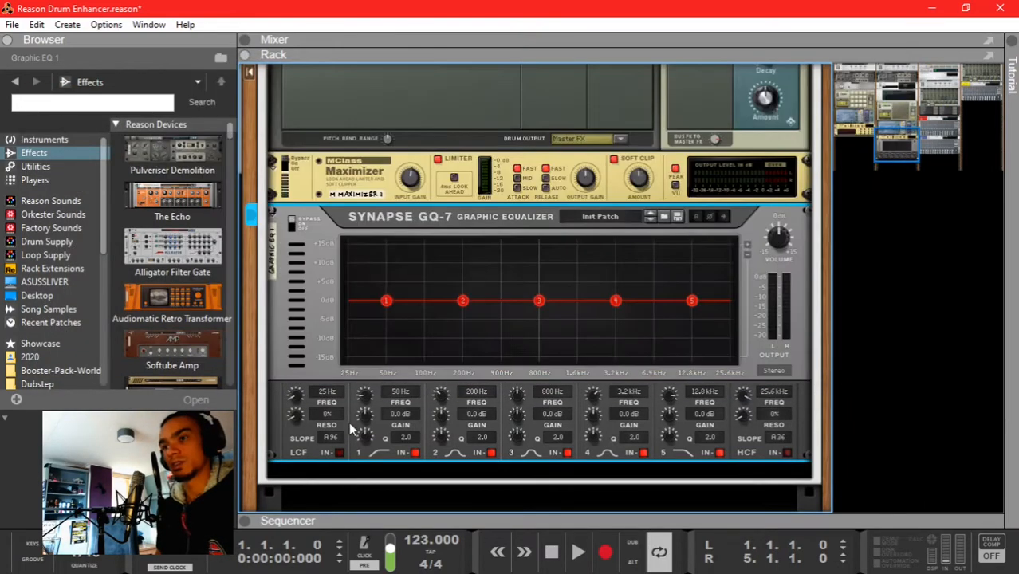
Step: Set the GQ-7's low cut filter frequency to 82 Hz and toggle the filter on and back off
mouse_move(296, 393)
left_mouse_down()
mouse_move(300, 363)
mouse_move(306, 381)
left_mouse_up()
left_click(338, 452)
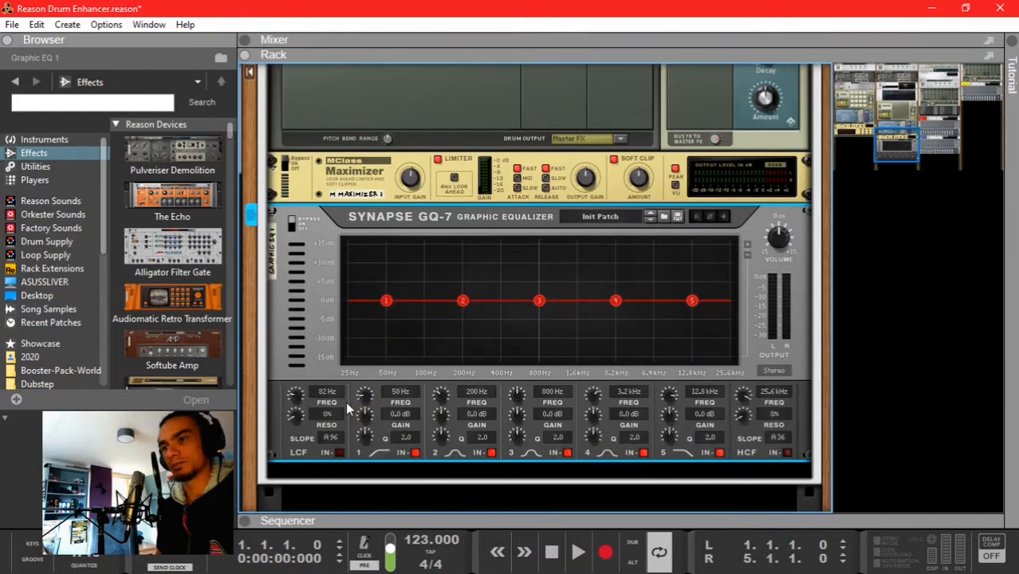
left_click(339, 452)
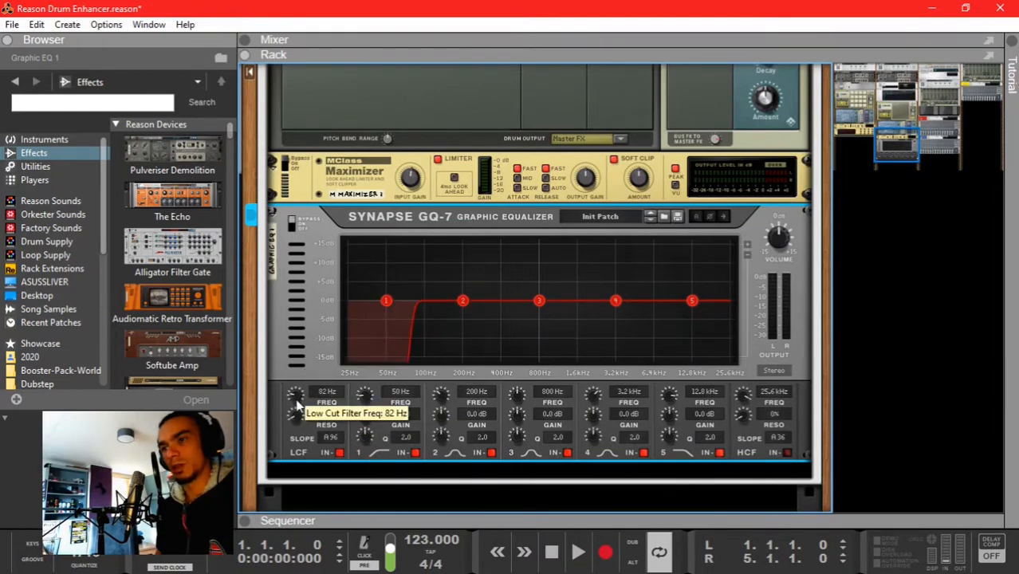
left_click(339, 452)
Step: Try boosting band 2 around 313 Hz and cutting band 1 at 50 Hz on the GQ-7, and reset both bands
left_click_drag(442, 414, 439, 339)
left_click_drag(361, 415, 377, 447)
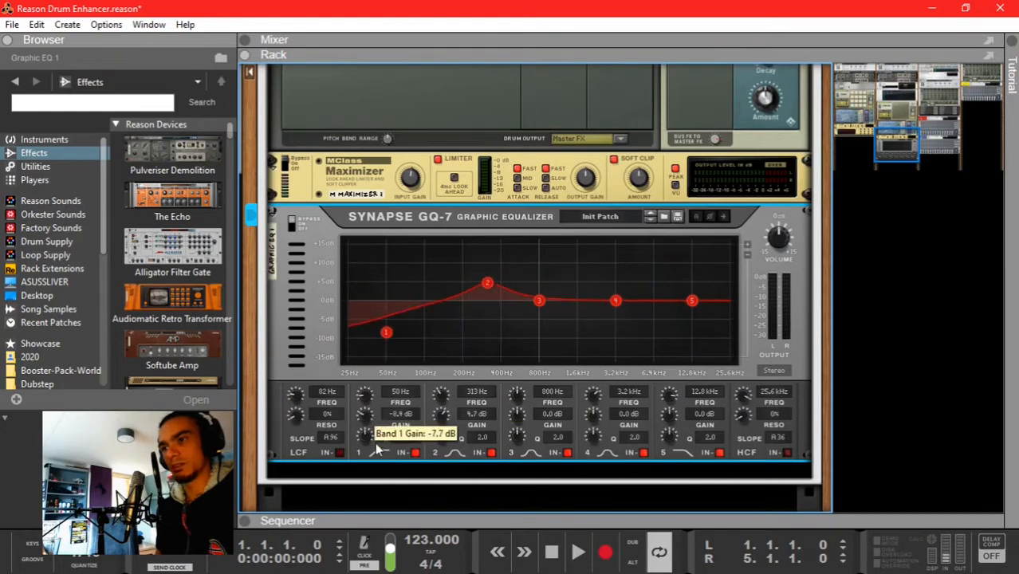
left_click(365, 418, "ctrl")
left_click(440, 415, "ctrl")
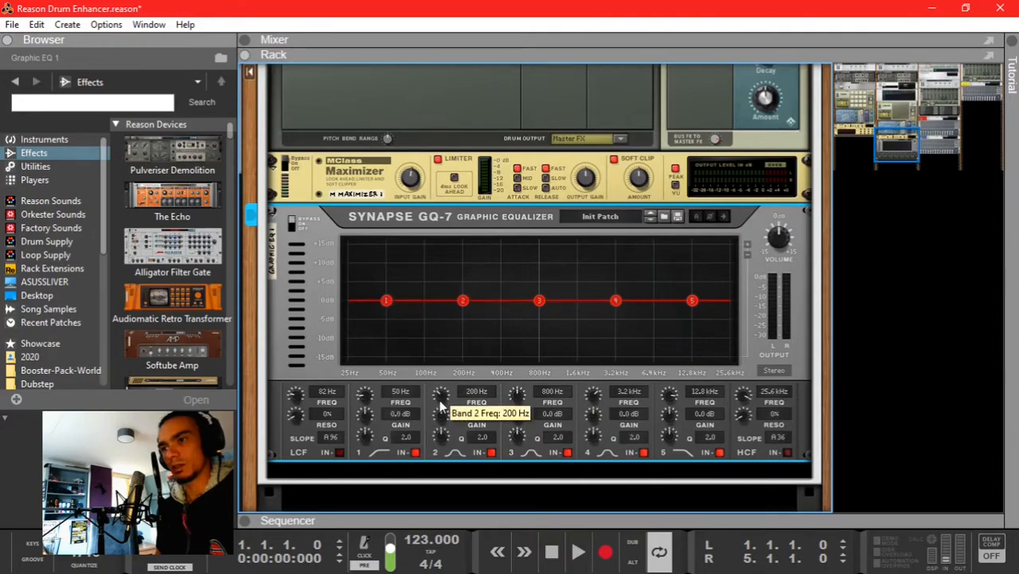
scroll(329, 315, "up", 5)
scroll(330, 315, "up", 5)
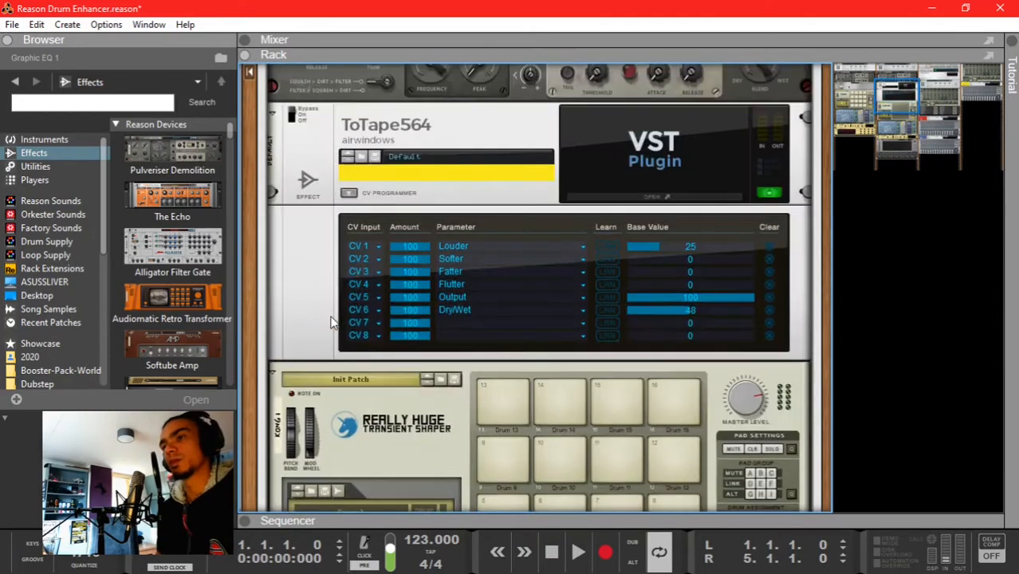
scroll(331, 311, "down", 5)
scroll(333, 309, "down", 5)
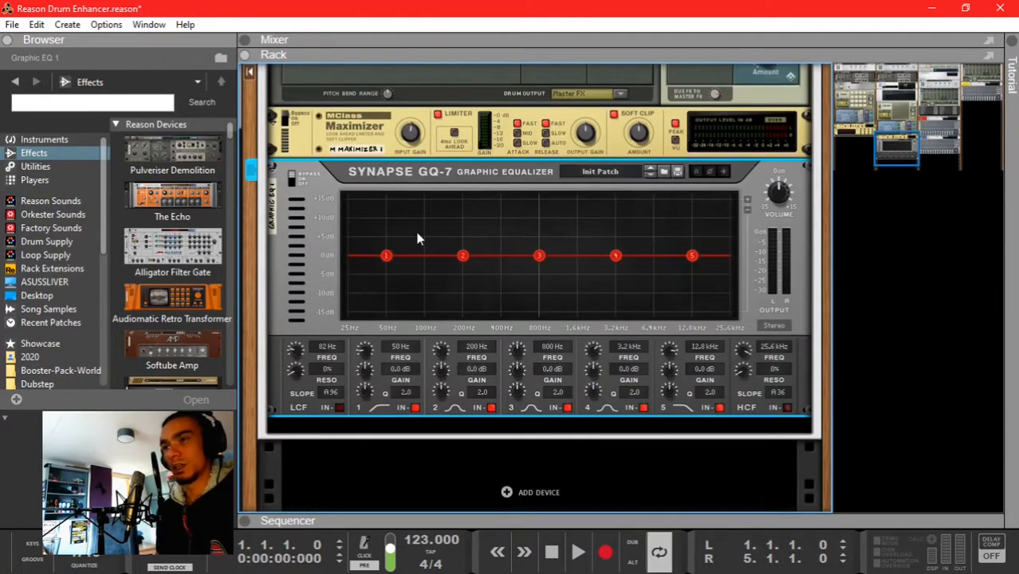
scroll(417, 234, "up", 1)
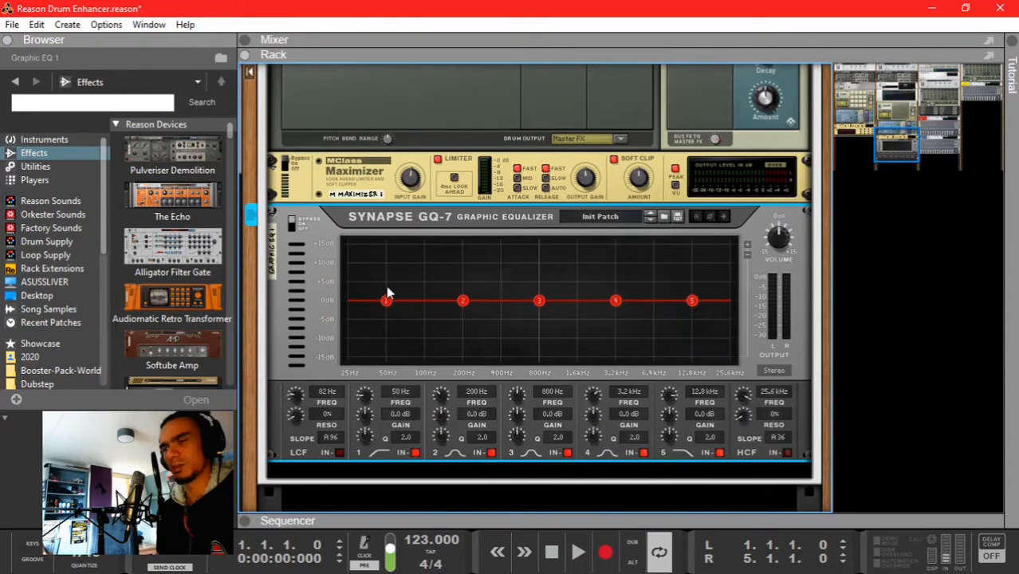
scroll(387, 293, "up", 6)
scroll(390, 291, "up", 4)
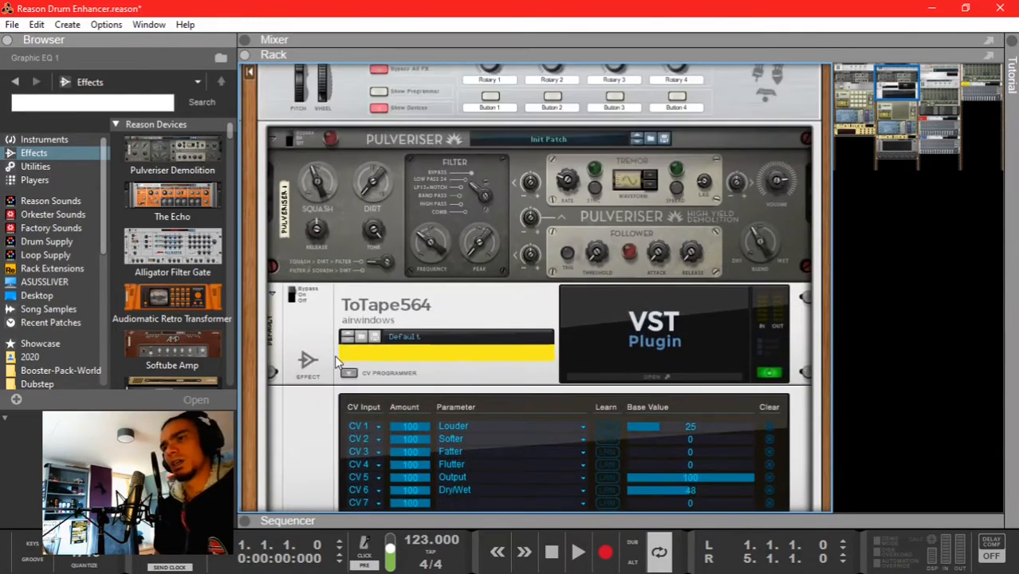
left_click(435, 316)
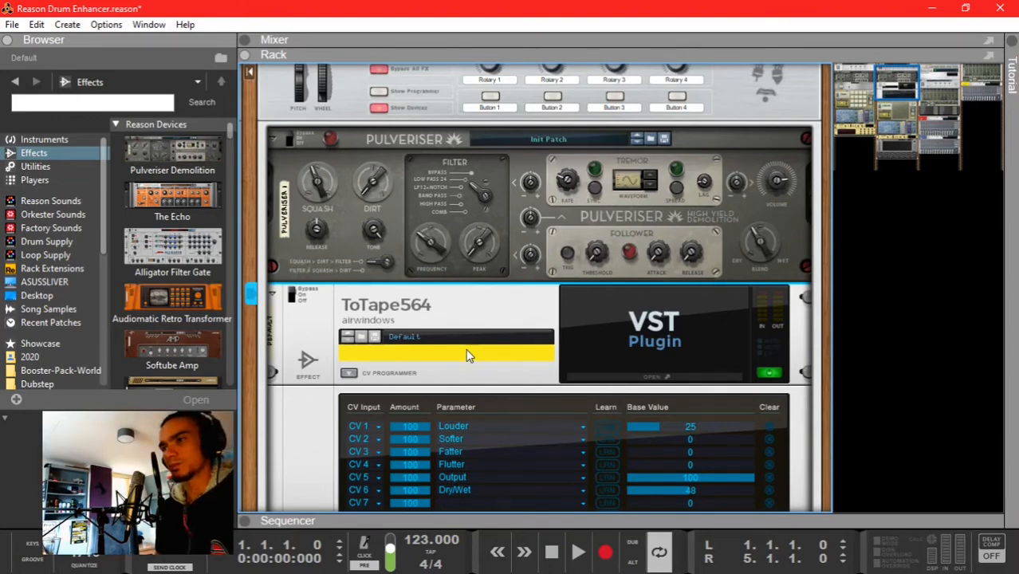
scroll(423, 367, "down", 10)
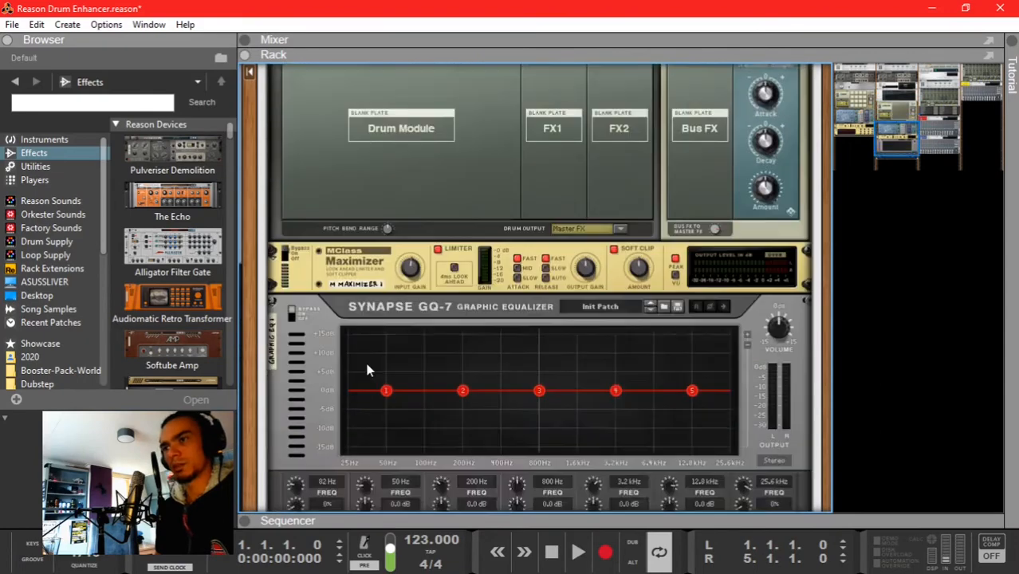
Step: Replace the Saturation Knob in the Vanilla Reason combinator with an Audiomatic Retro Transformer using the Tape preset
scroll(375, 359, "up", 10)
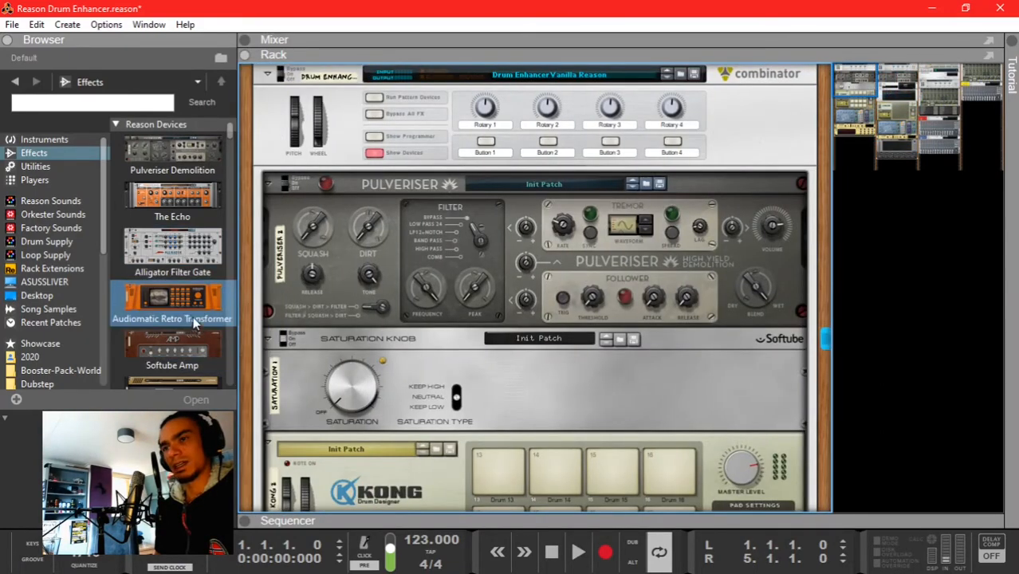
left_click_drag(194, 323, 466, 402)
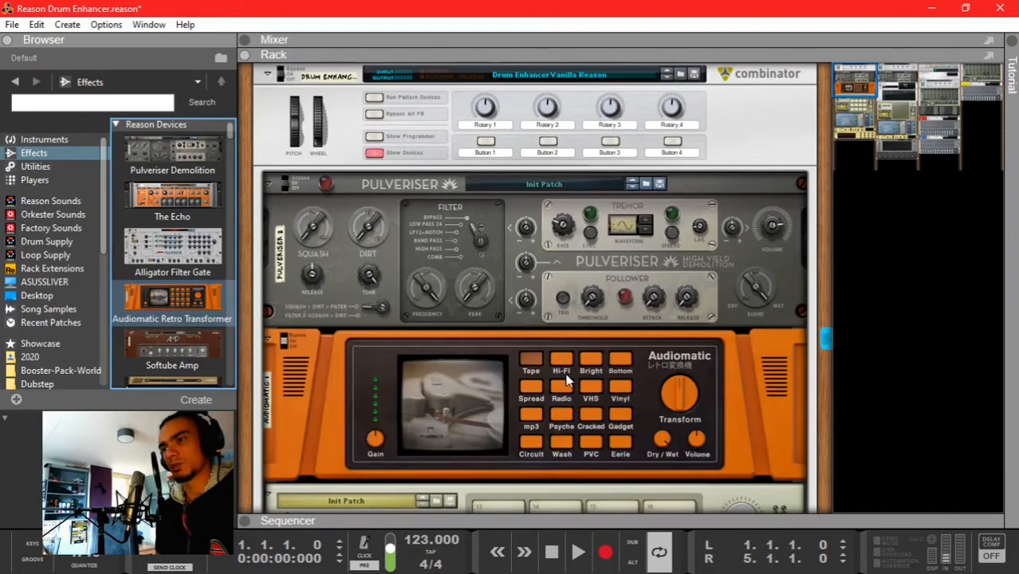
left_click(533, 367)
scroll(474, 321, "right", 8)
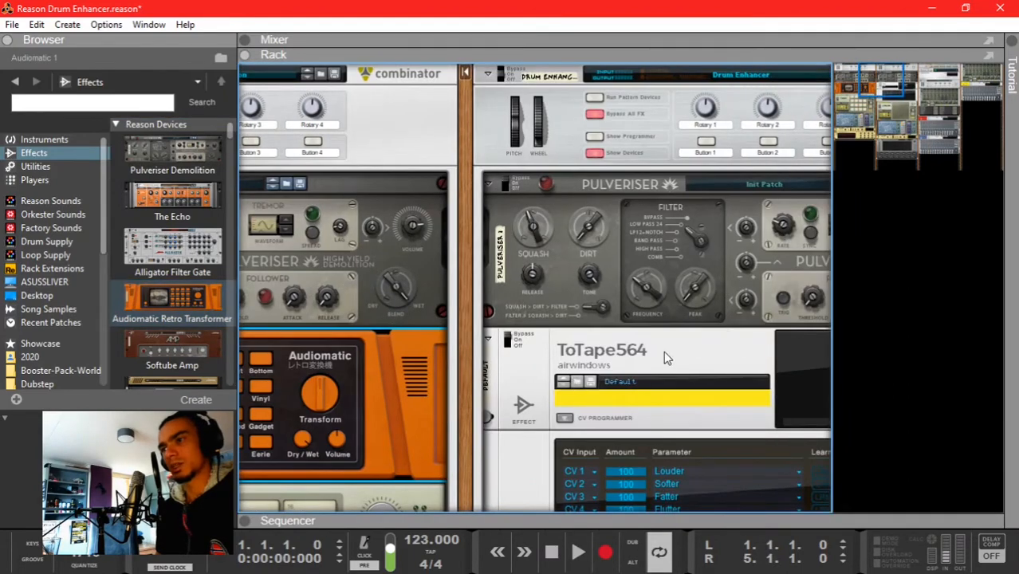
scroll(437, 379, "left", 7)
scroll(351, 363, "down", 5)
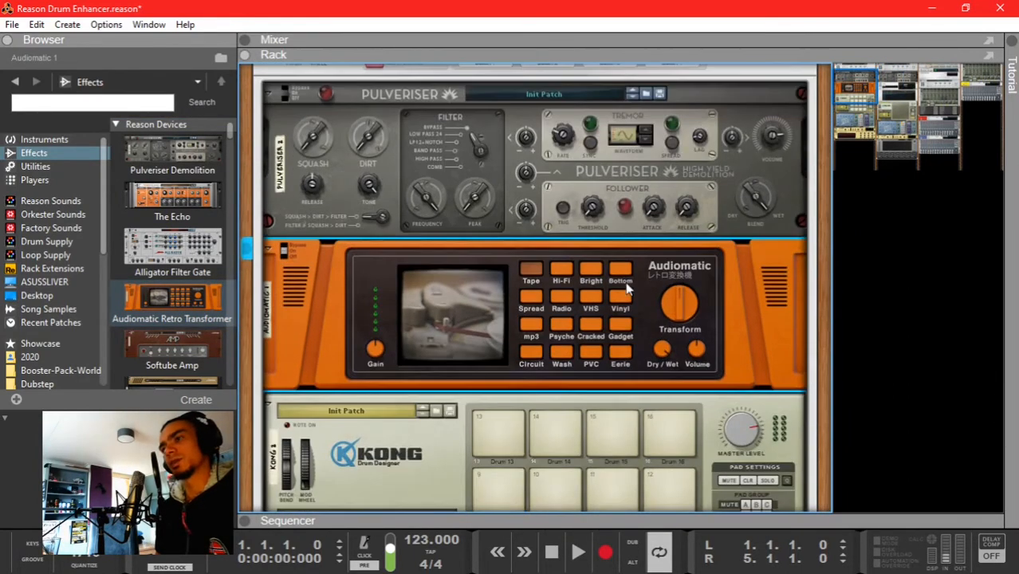
Step: Set the Audiomatic's dry/wet mix to 55% and try out its Transform control
mouse_move(665, 352)
left_mouse_down()
mouse_move(664, 382)
mouse_move(663, 303)
mouse_move(663, 341)
left_mouse_up()
mouse_move(664, 359)
left_click_drag(681, 424, 684, 354)
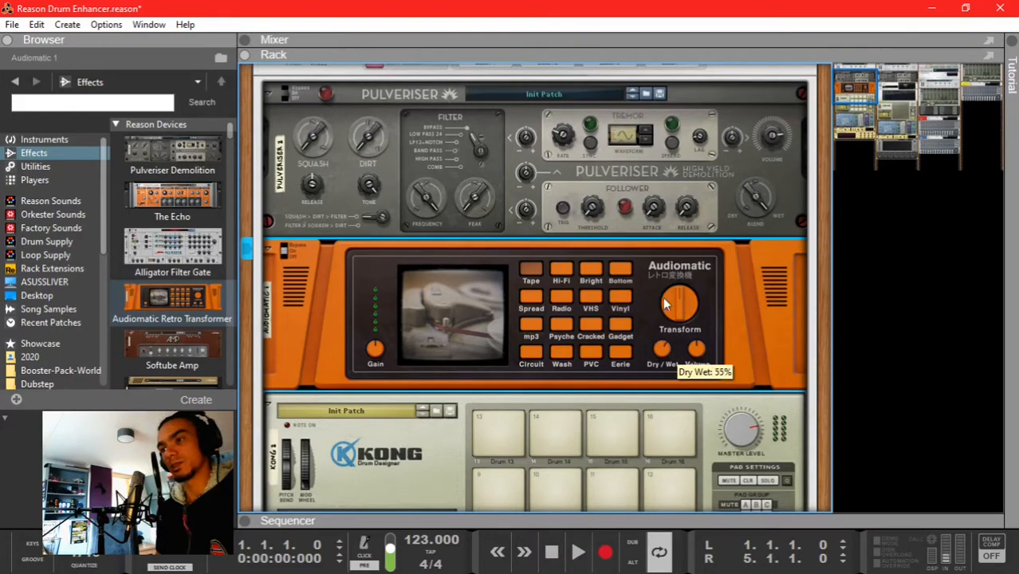
left_click_drag(667, 303, 674, 403)
Step: Replace the Audiomatic between the Pulveriser and Kong with a Scream 4 Distortion
scroll(147, 263, "down", 1)
scroll(147, 267, "down", 3)
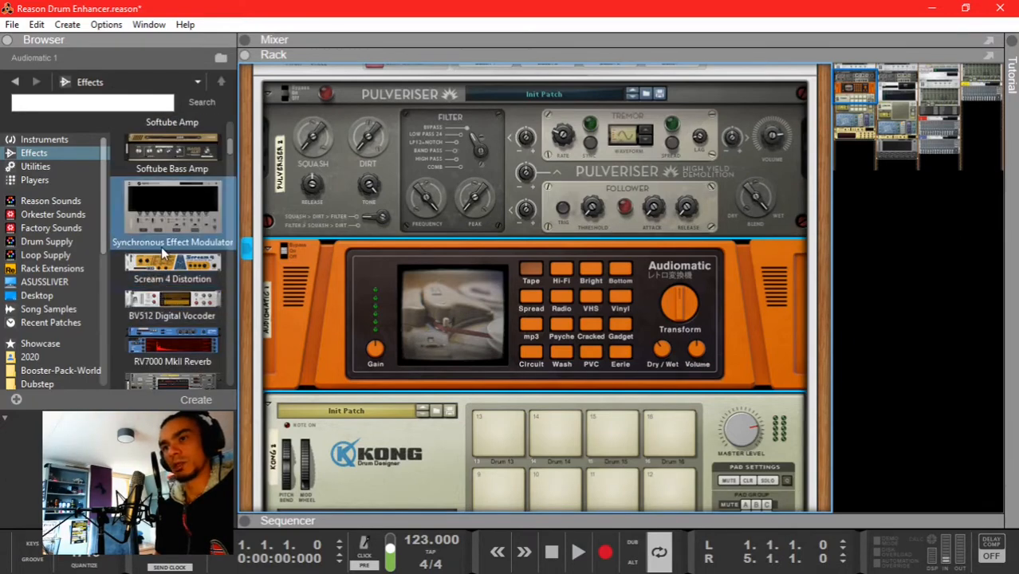
left_click_drag(171, 263, 351, 313)
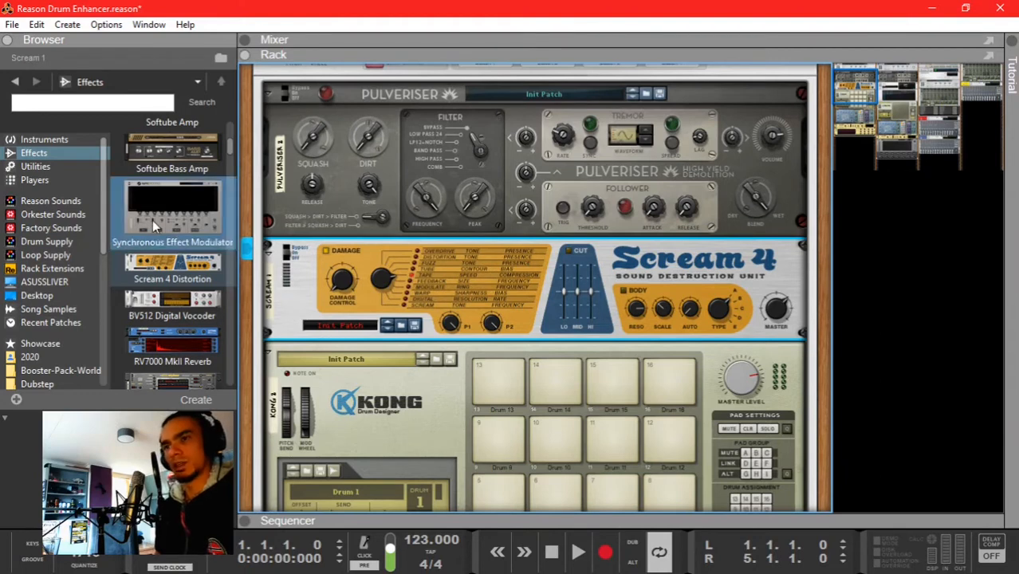
Step: Search the device browser for "softube" and replace the Scream 4 with the Softube Saturation Knob
left_click(163, 103)
type("softubw")
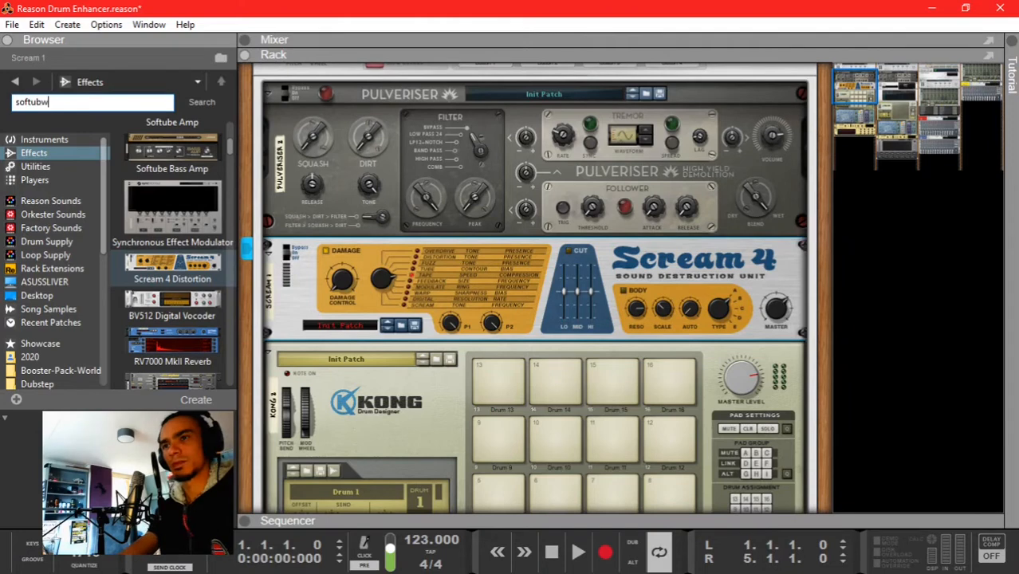
key("Return")
type("e")
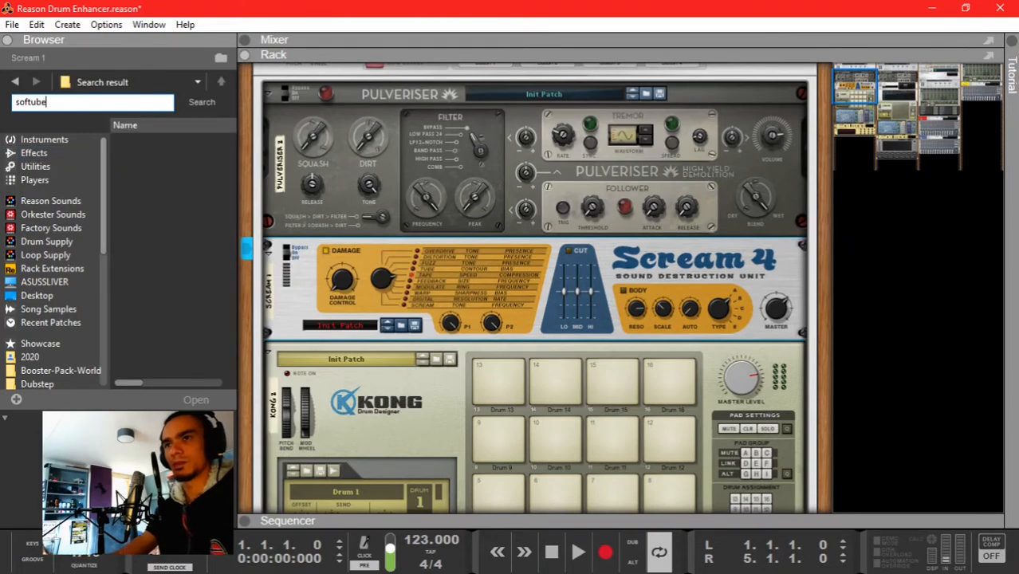
key("Return")
left_click(203, 256)
left_click_drag(206, 265, 515, 284)
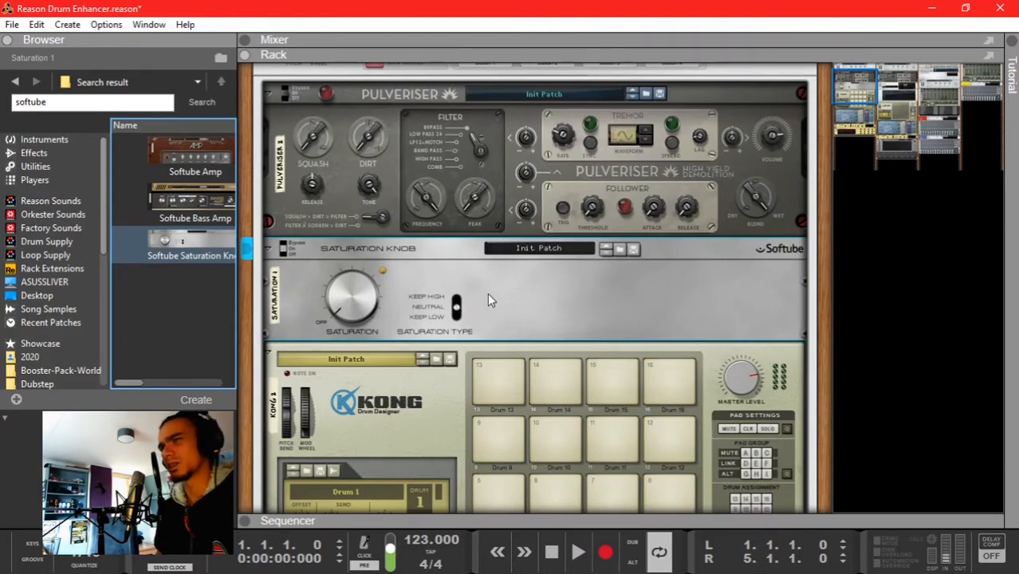
left_click(568, 297)
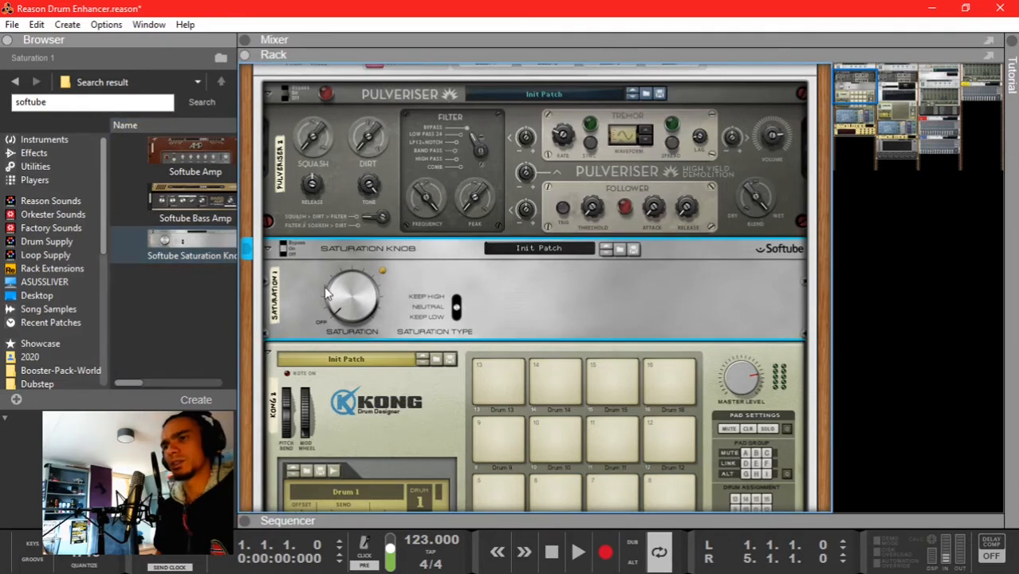
Step: Adjust the Saturation Knob's amount, try the Keep High saturation type, and set the type back to Neutral
left_click_drag(358, 306, 356, 277)
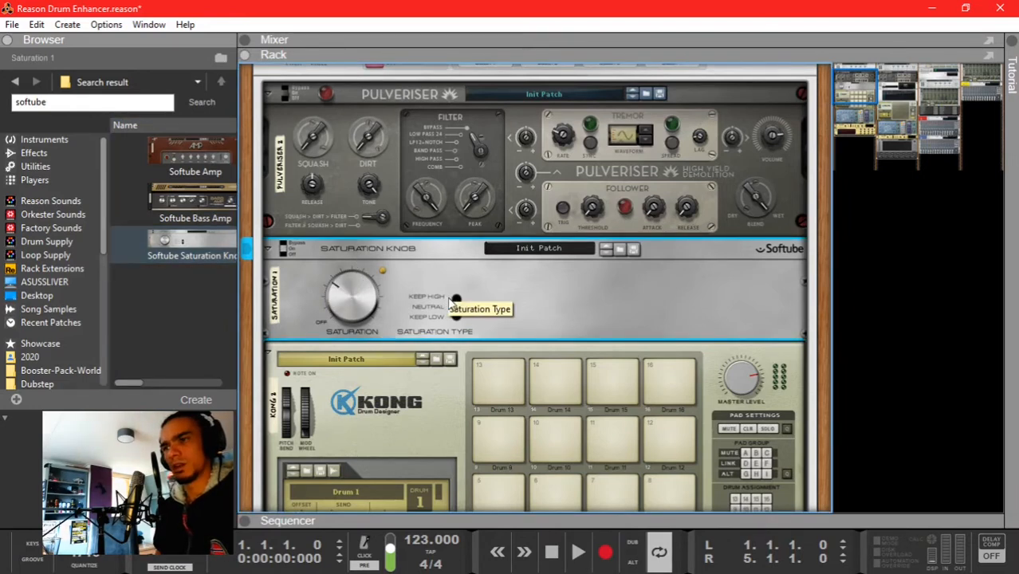
left_click_drag(455, 305, 434, 211)
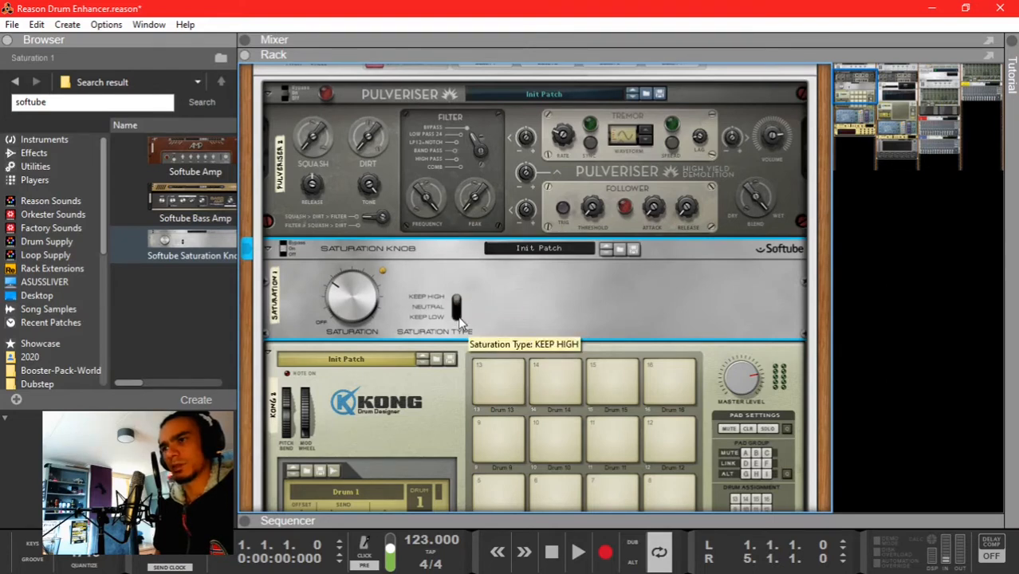
left_click_drag(458, 325, 456, 348)
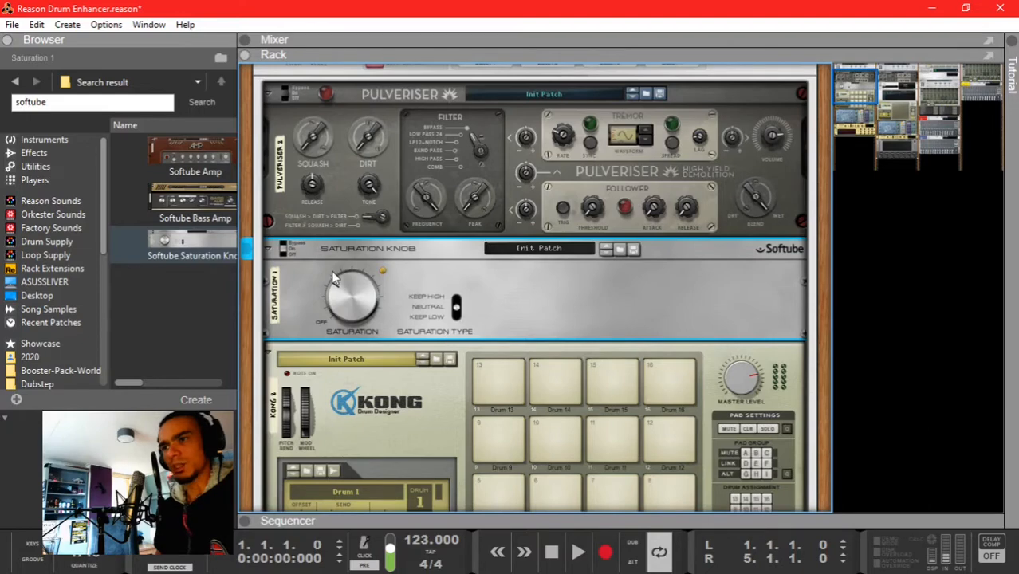
Step: Examine the MClass Equalizer at the end of the vanilla chain and briefly view the Spectrum EQ window
scroll(479, 291, "down", 10)
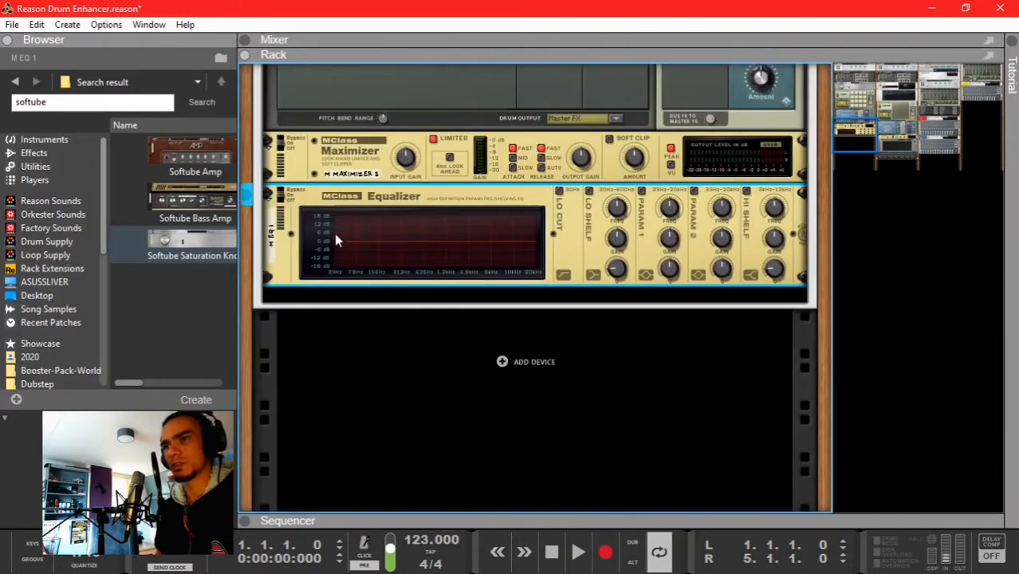
key("F2")
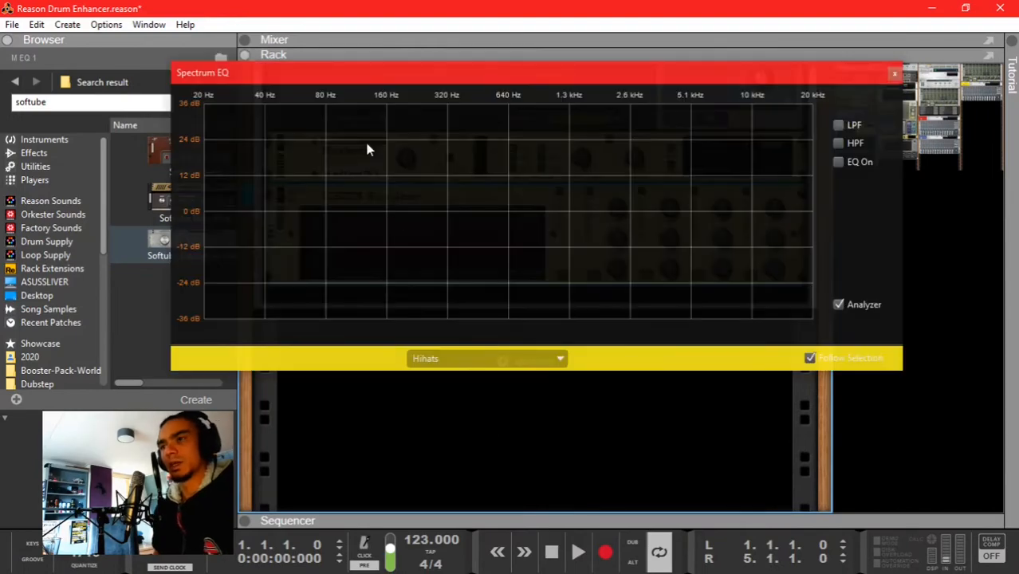
left_click_drag(368, 78, 302, 131)
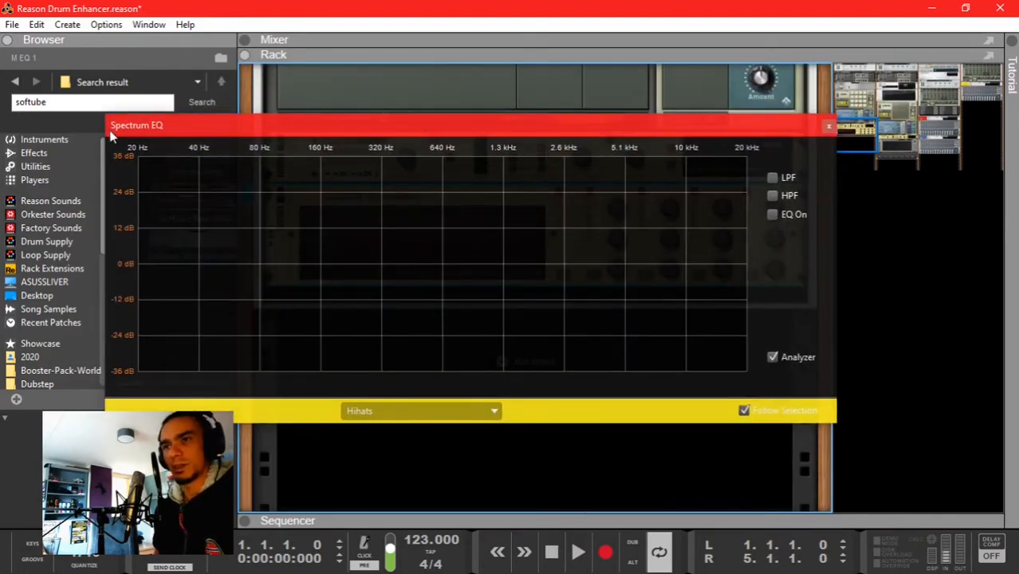
key("F2")
Step: Create a new Combinator in its own empty rack column and name it Drum Enhancer
scroll(436, 232, "up", 10)
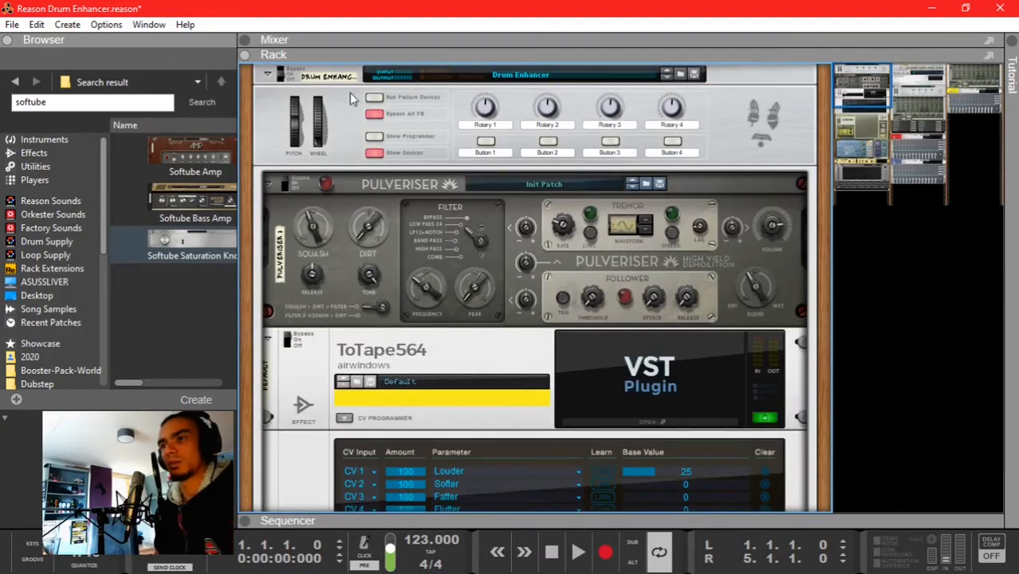
left_click(71, 169)
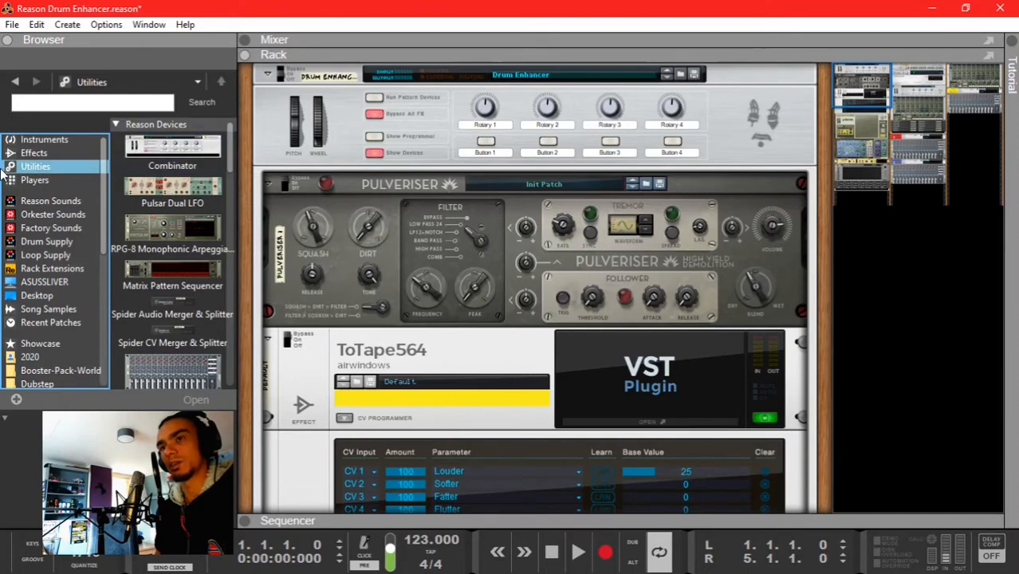
left_click_drag(121, 163, 291, 120)
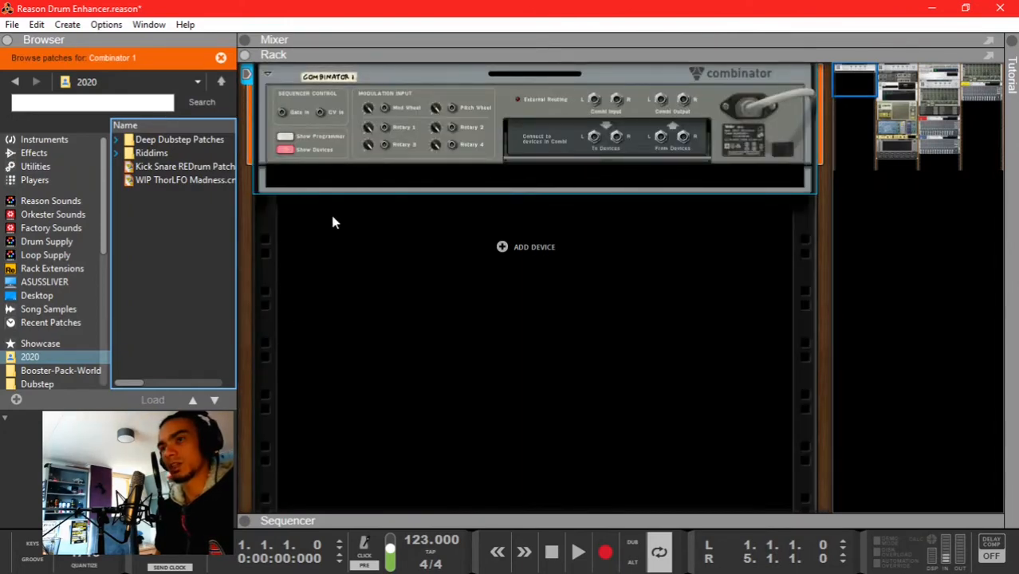
key("Tab")
left_click(329, 75)
double_click(328, 75)
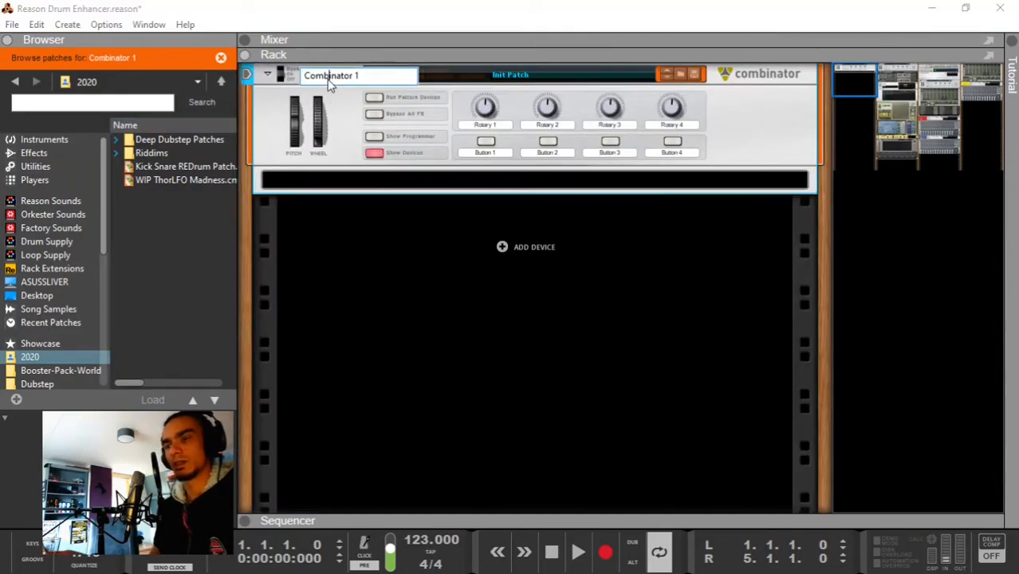
type("Drum Enhanc")
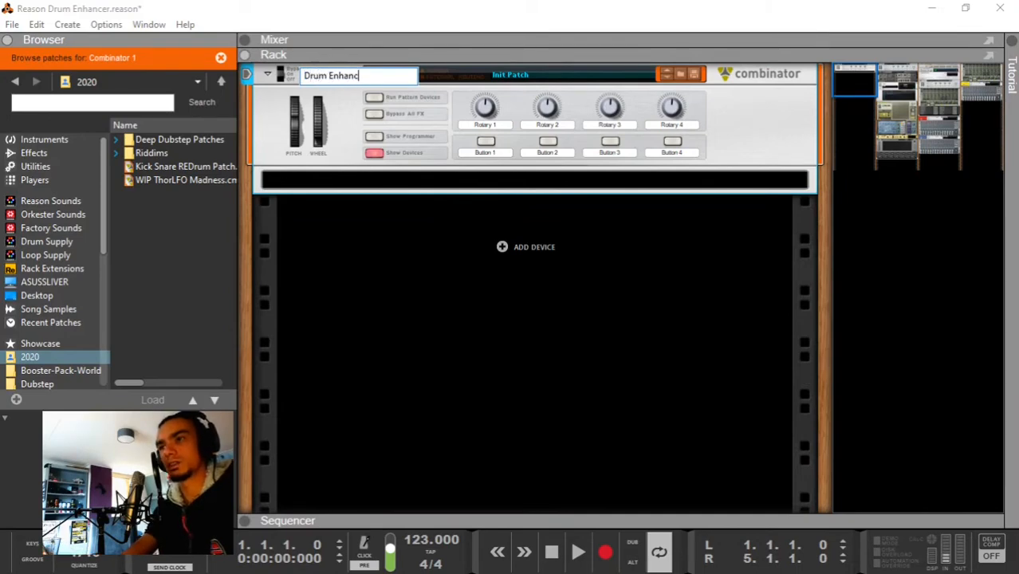
type("er")
key("Return")
Step: Add a Pulveriser Demolition effect inside the new combinator and set its filter to Bypass
left_click(59, 152)
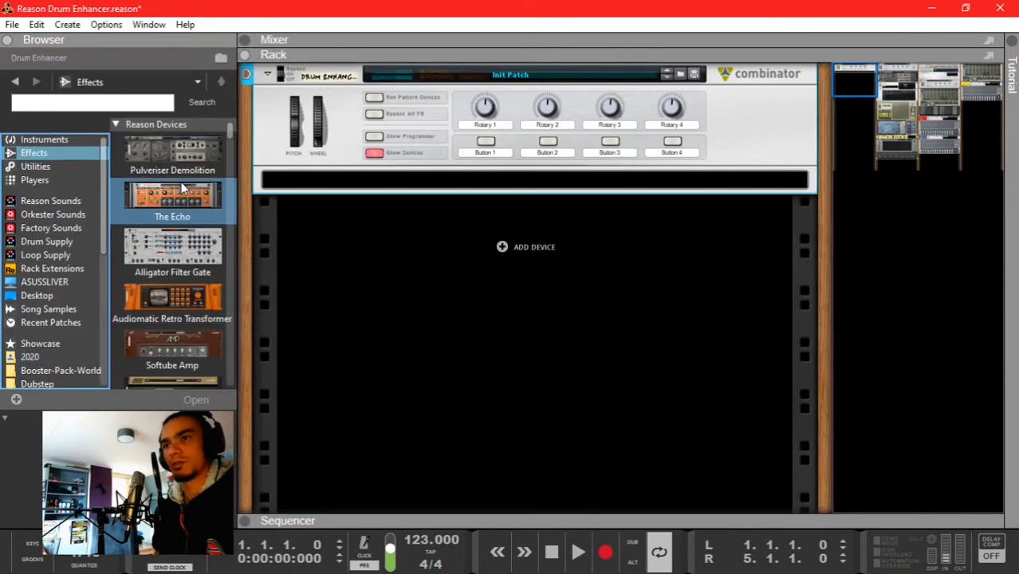
left_click_drag(130, 173, 360, 184)
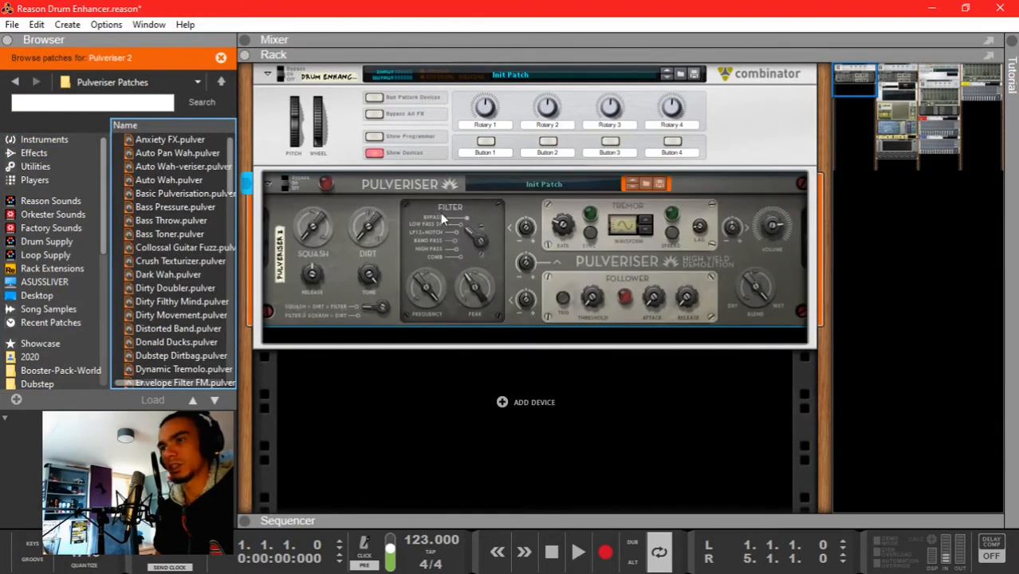
left_click(462, 238)
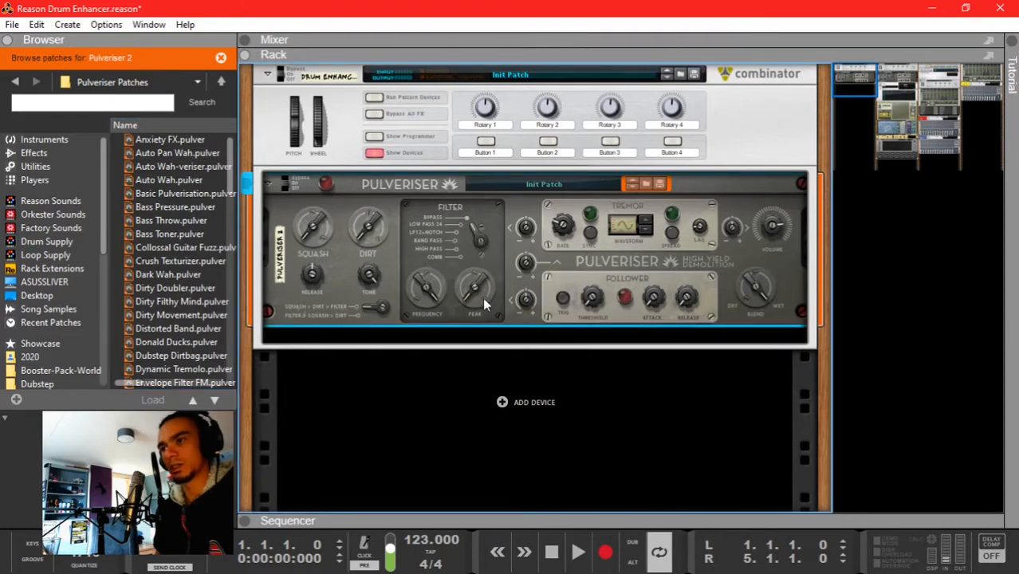
Step: Check the Pulveriser's Volume knob and compare it with the KICK channel's level fader in the mixer
mouse_move(476, 292)
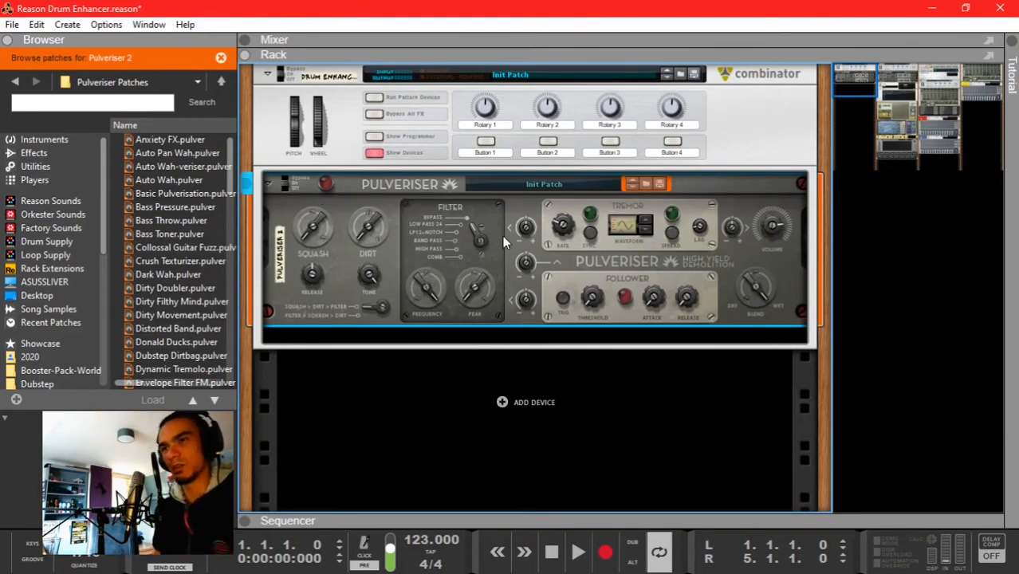
left_click(15, 83)
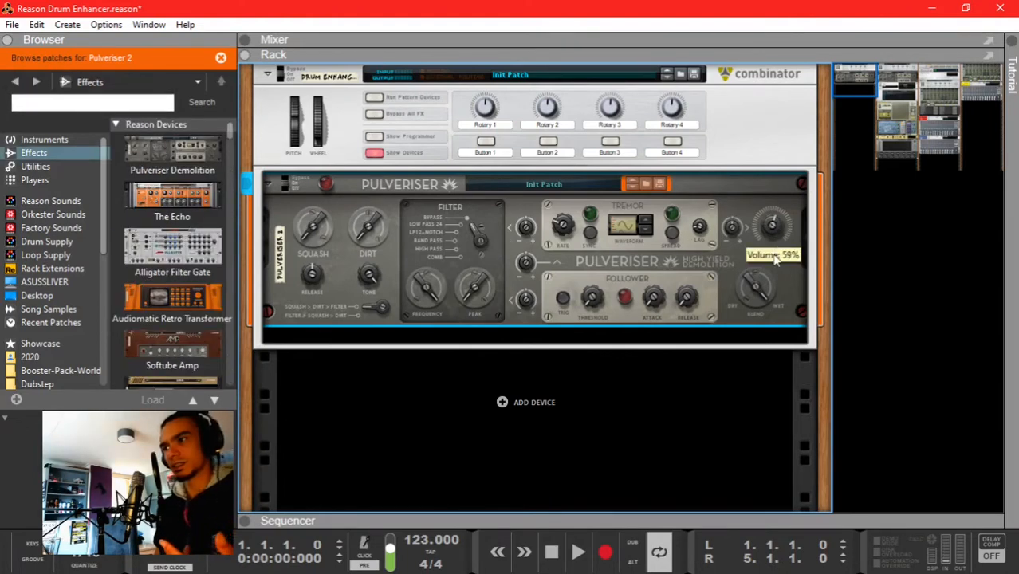
left_click_drag(776, 259, 778, 235)
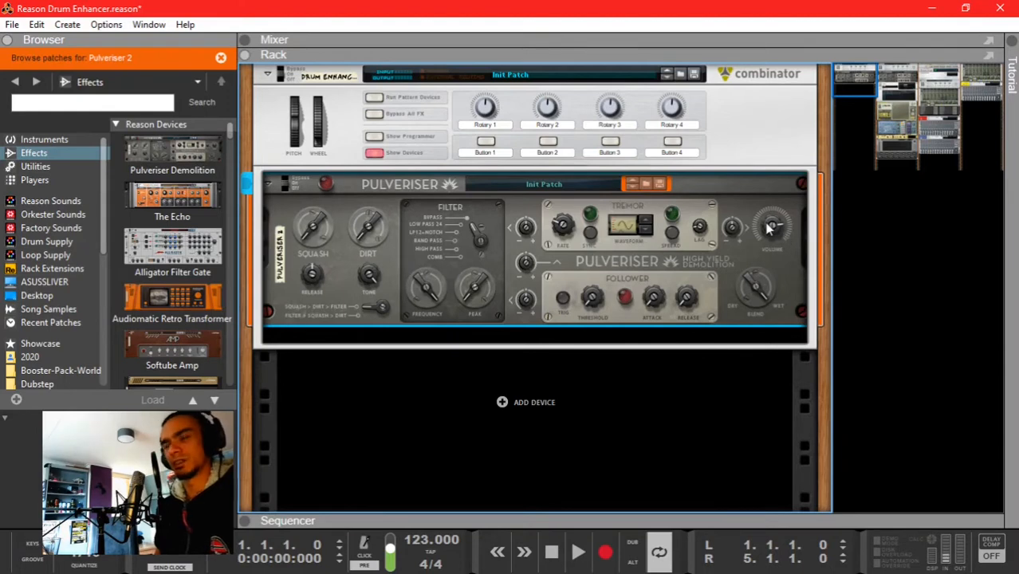
key("F5")
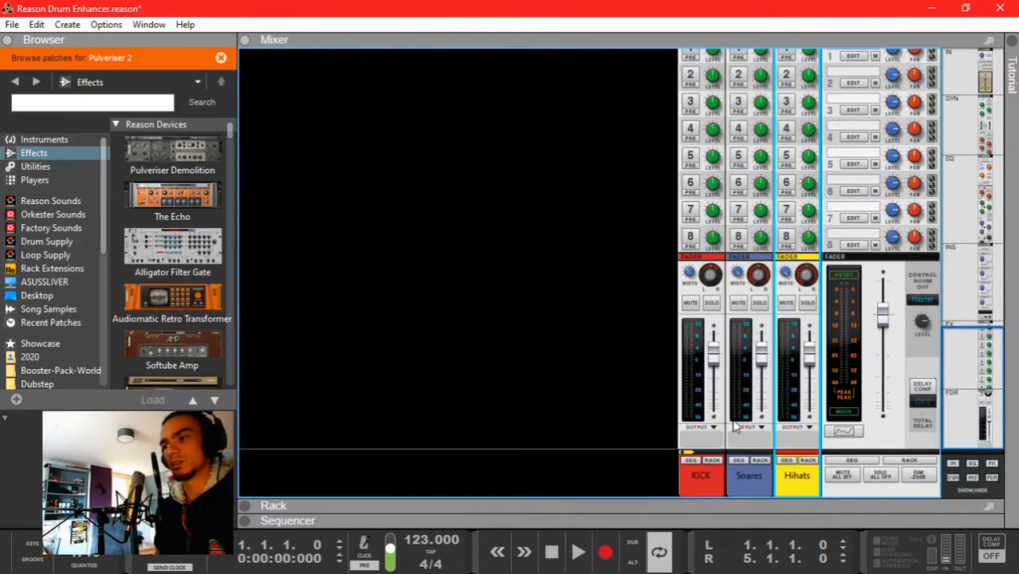
left_click(714, 355)
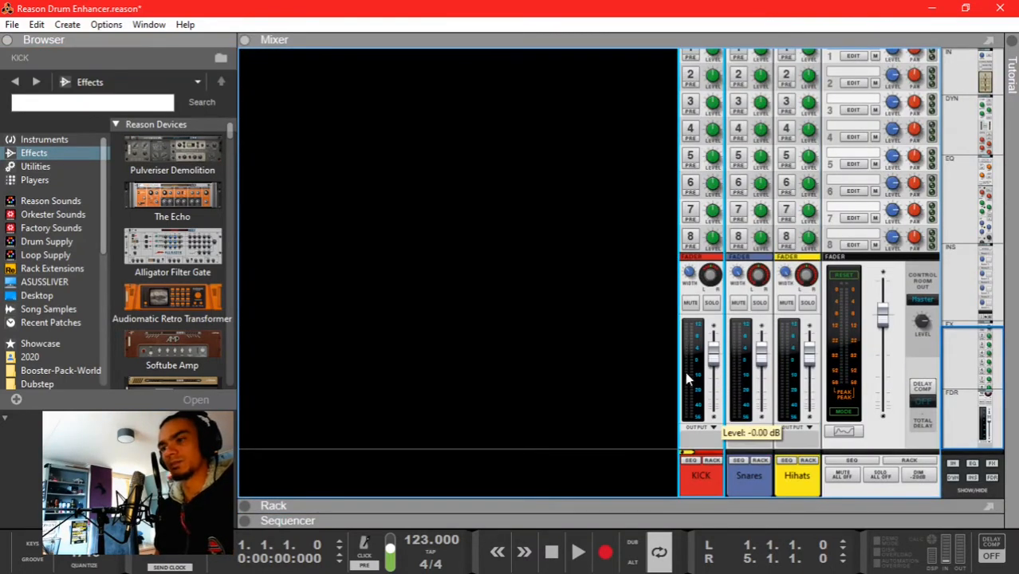
key("F6")
Step: Add a Softube Saturation Knob effect directly below the Pulveriser inside the Drum Enhancer combinator
scroll(173, 190, "down", 3)
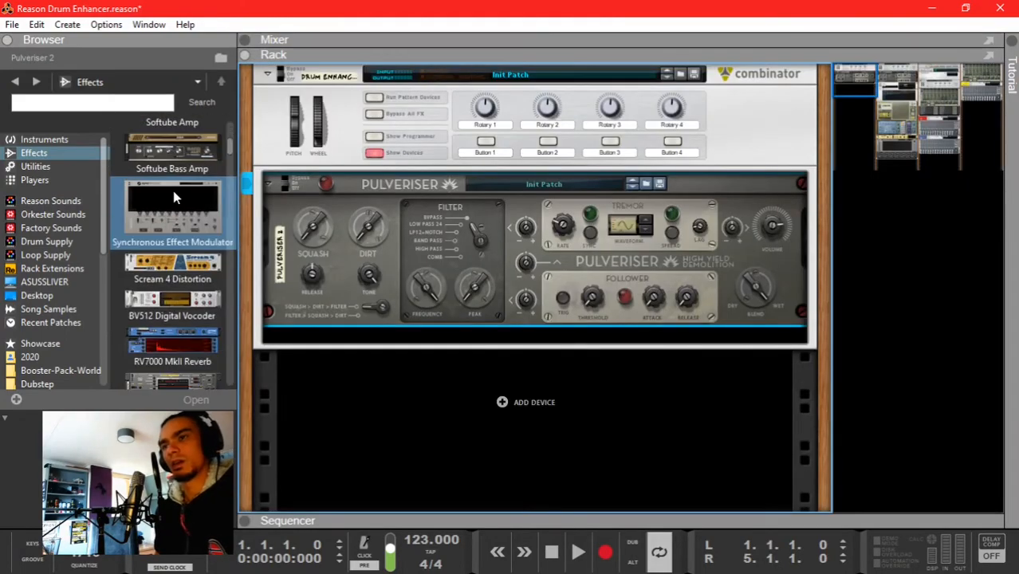
scroll(173, 190, "down", 10)
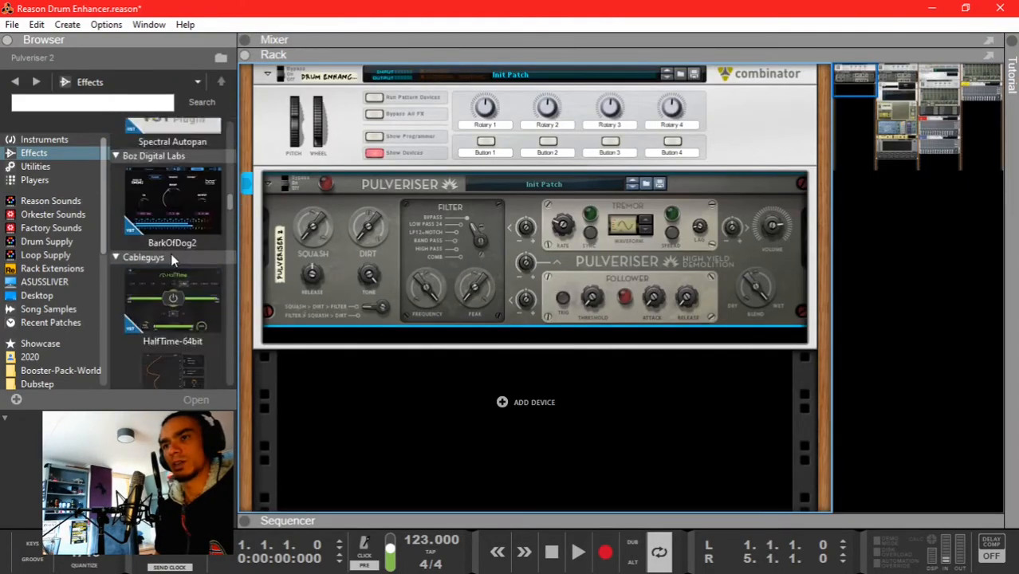
scroll(171, 257, "down", 15)
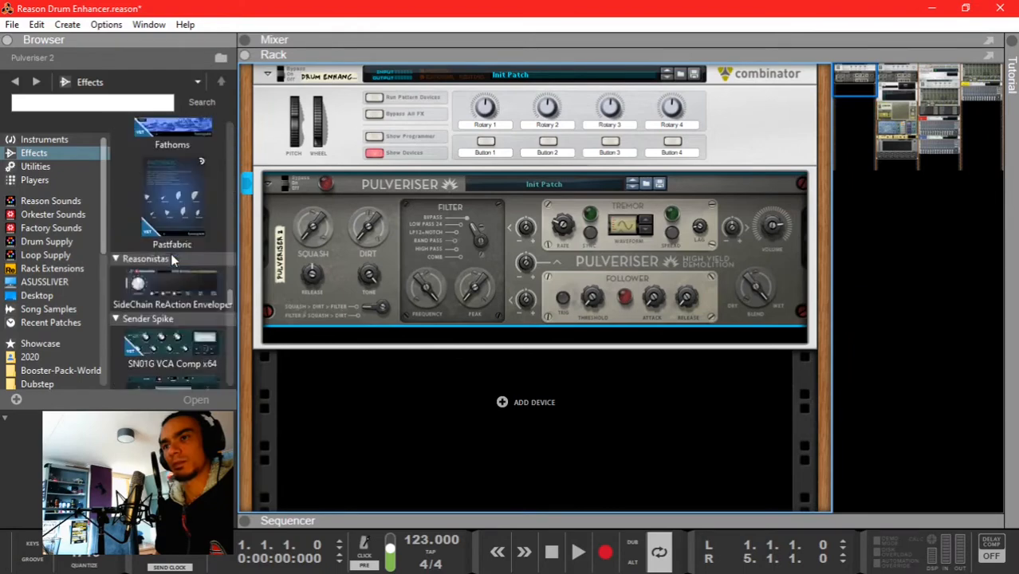
scroll(171, 254, "down", 4)
left_click_drag(151, 223, 435, 364)
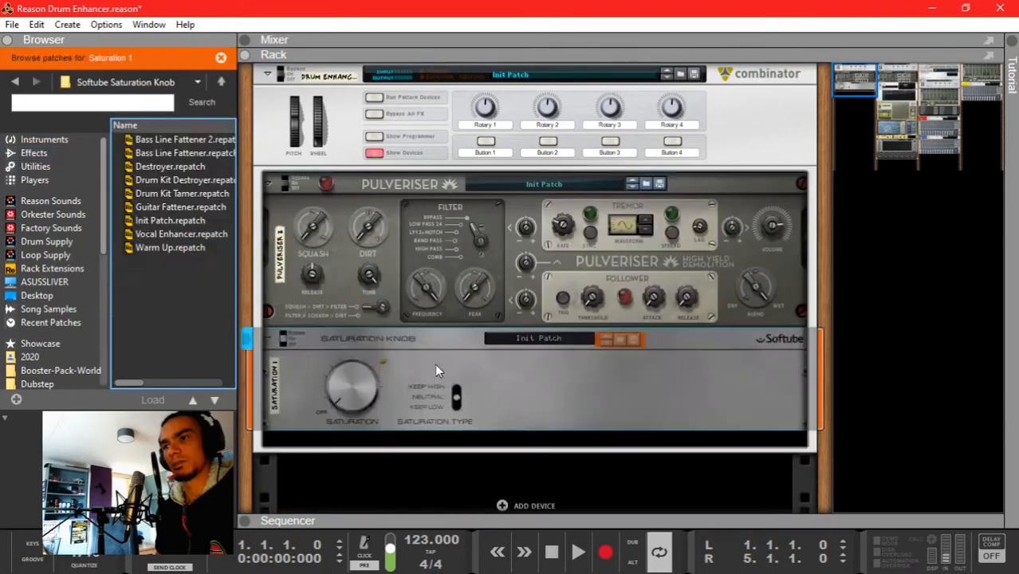
left_click(344, 390)
Step: Add a Kong Drum Designer instrument below the Saturation Knob inside the combinator
scroll(437, 418, "down", 3)
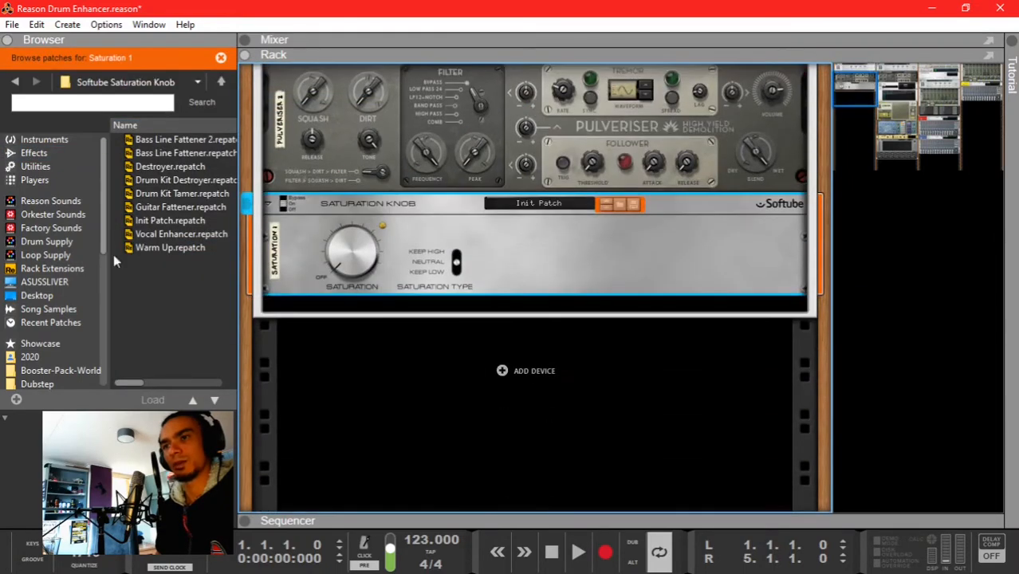
left_click(51, 156)
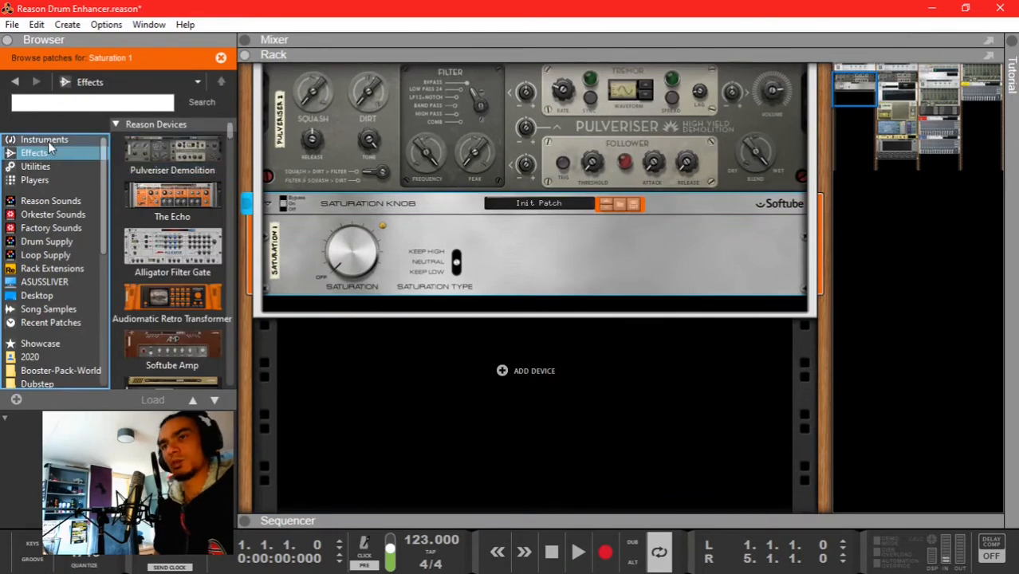
left_click(48, 140)
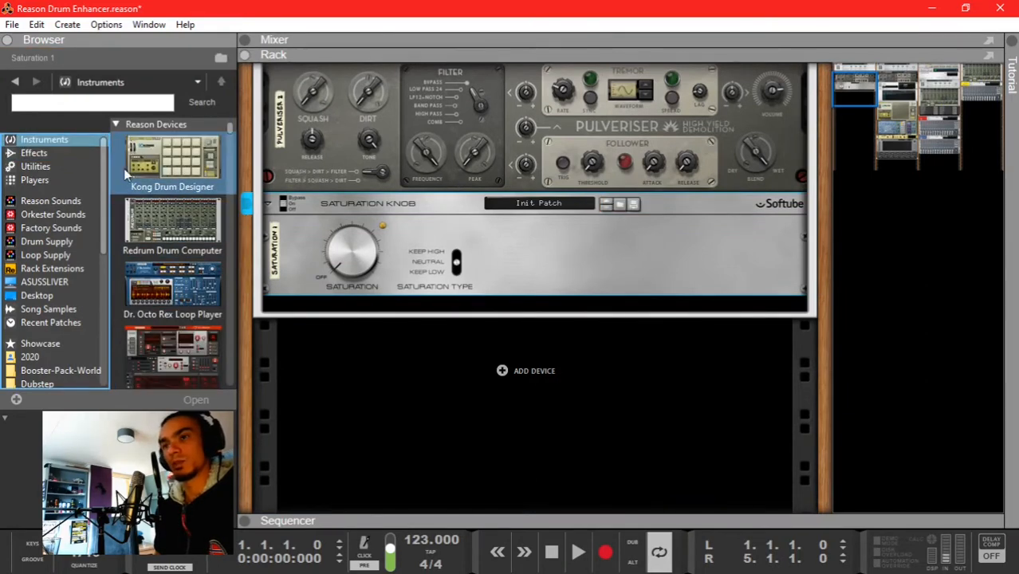
left_click(47, 151)
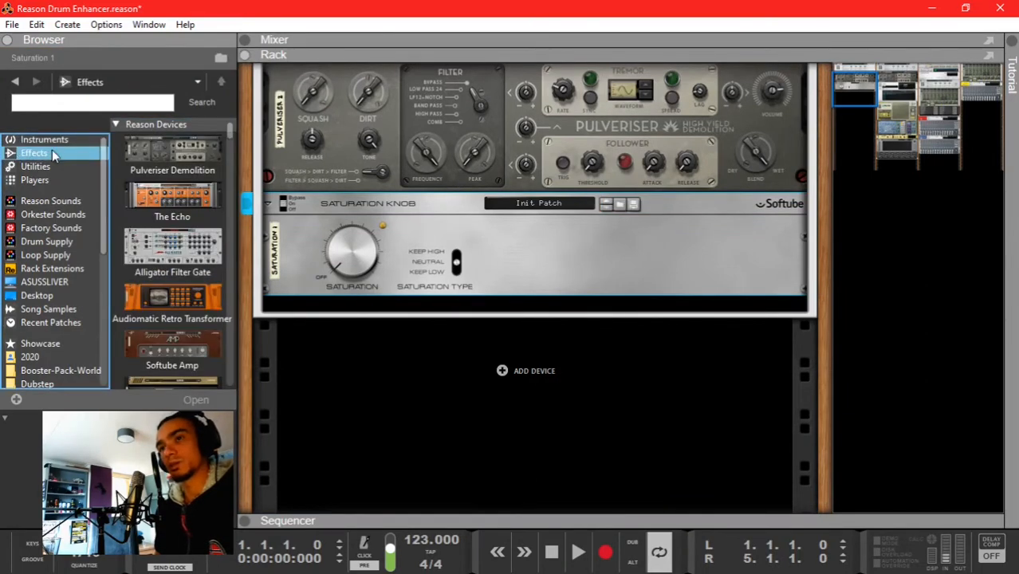
left_click(48, 140)
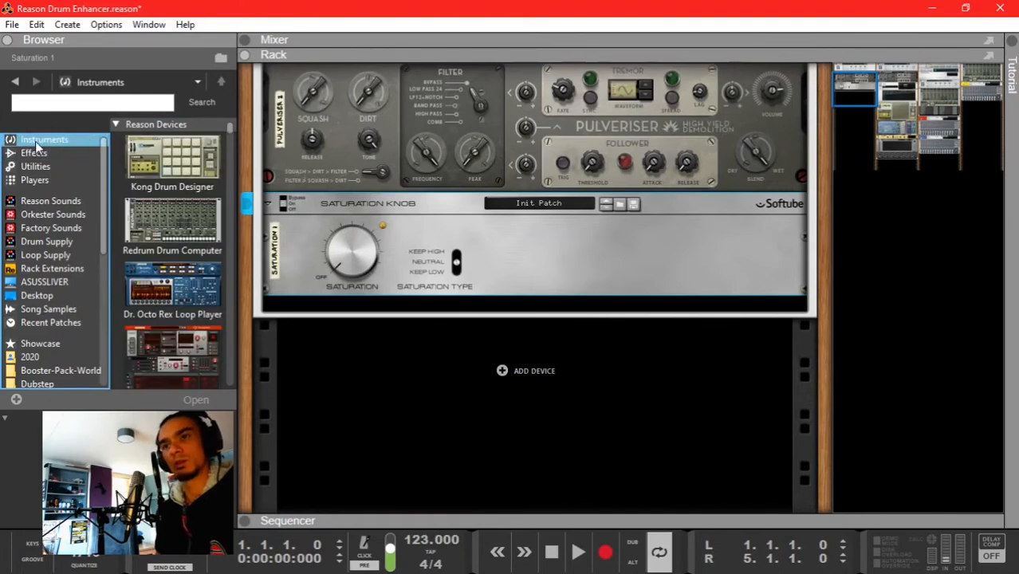
left_click_drag(172, 164, 364, 298)
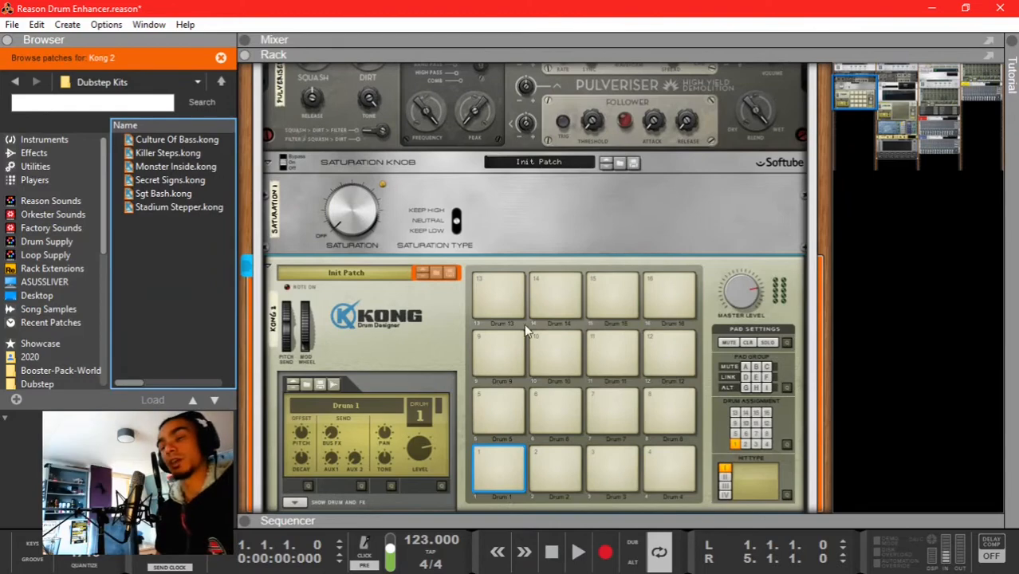
Step: On the rack's rear, move the combinator's From Devices cables from the Saturation Knob outputs to Kong's Main Audio Out
scroll(524, 324, "down", 3)
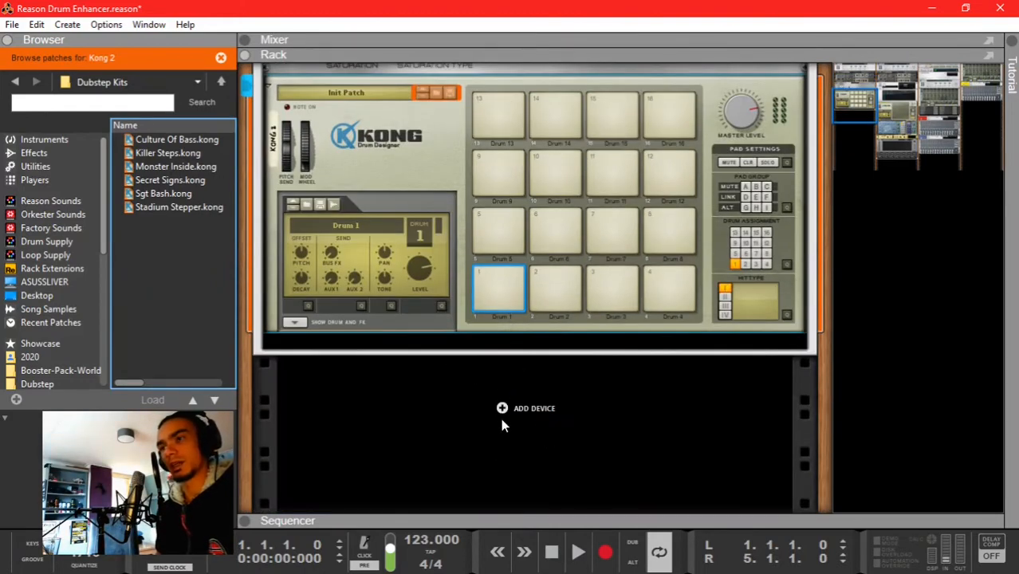
scroll(533, 311, "up", 1)
key("Tab")
scroll(558, 319, "up", 3)
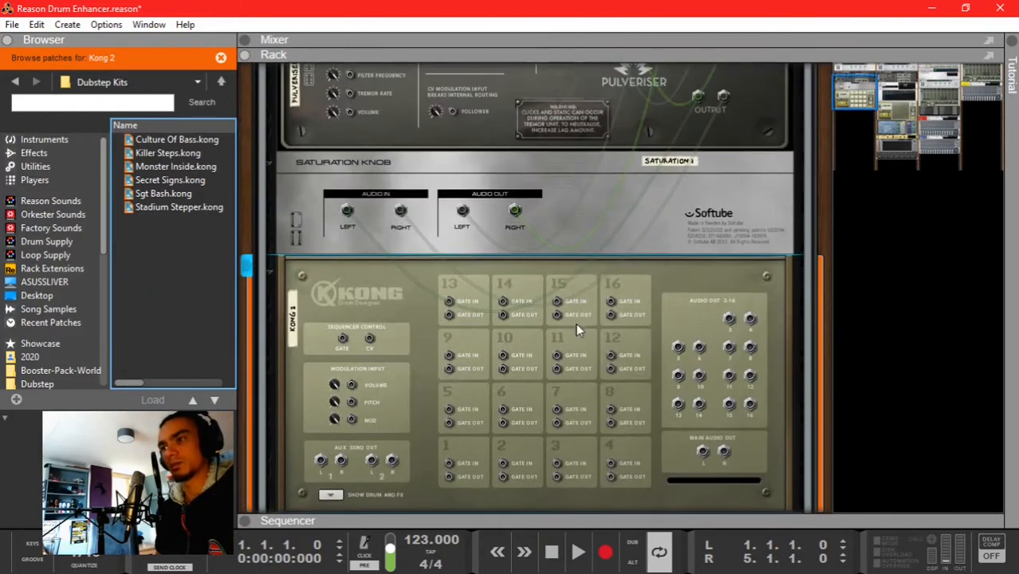
scroll(542, 331, "up", 2)
left_click(469, 315)
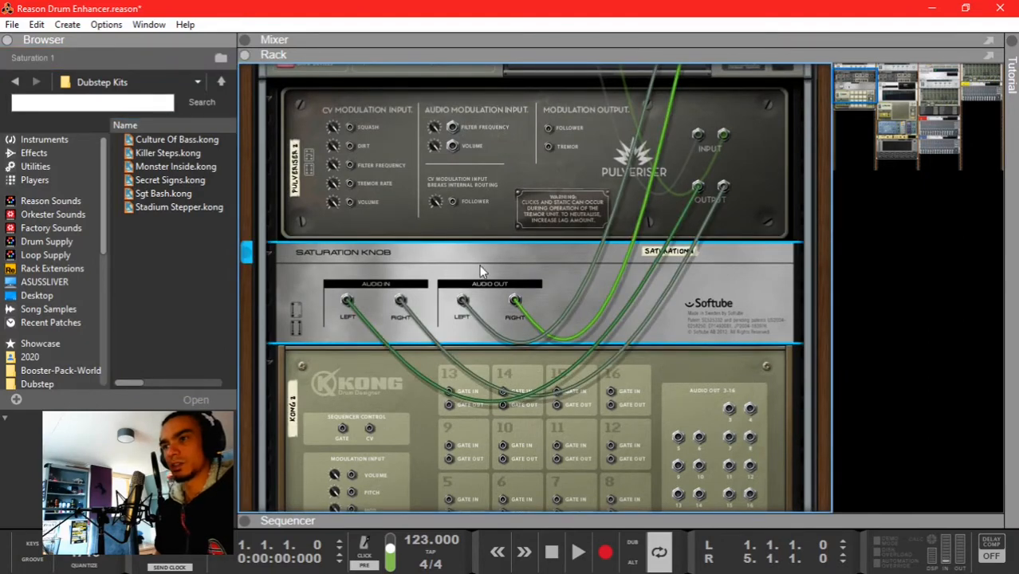
scroll(632, 320, "up", 2)
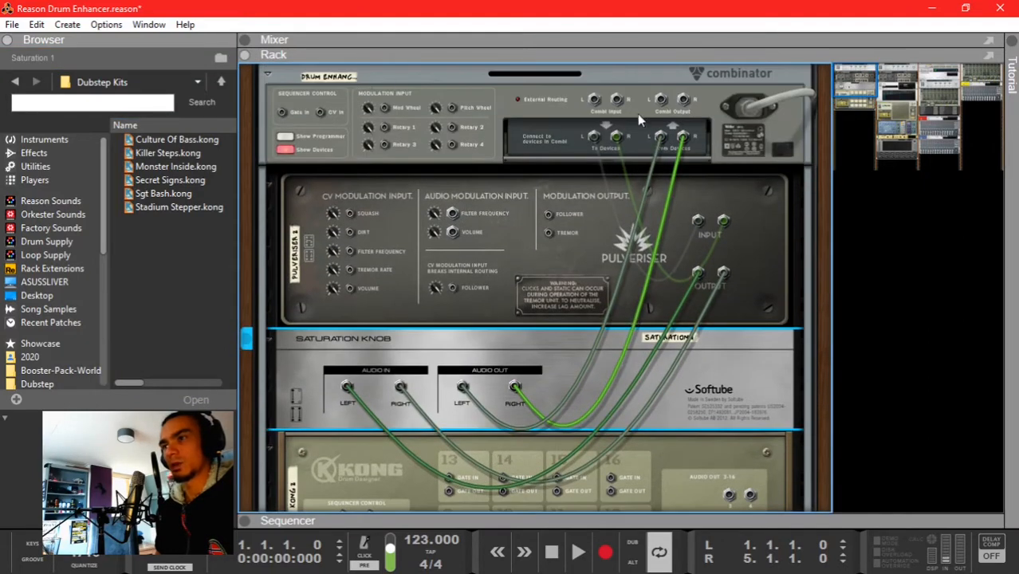
left_click(652, 132)
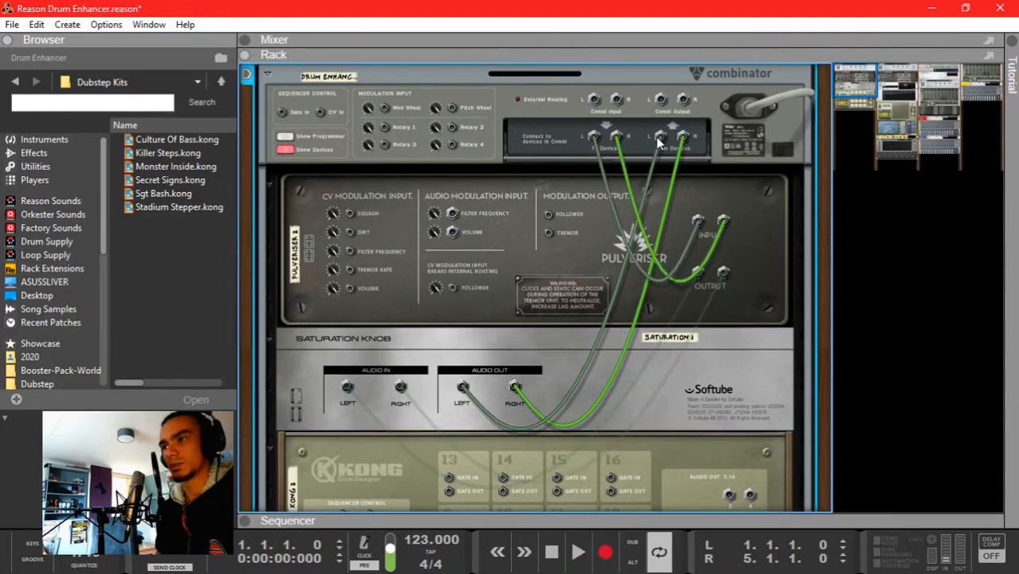
left_click_drag(660, 135, 702, 361)
scroll(717, 380, "down", 2)
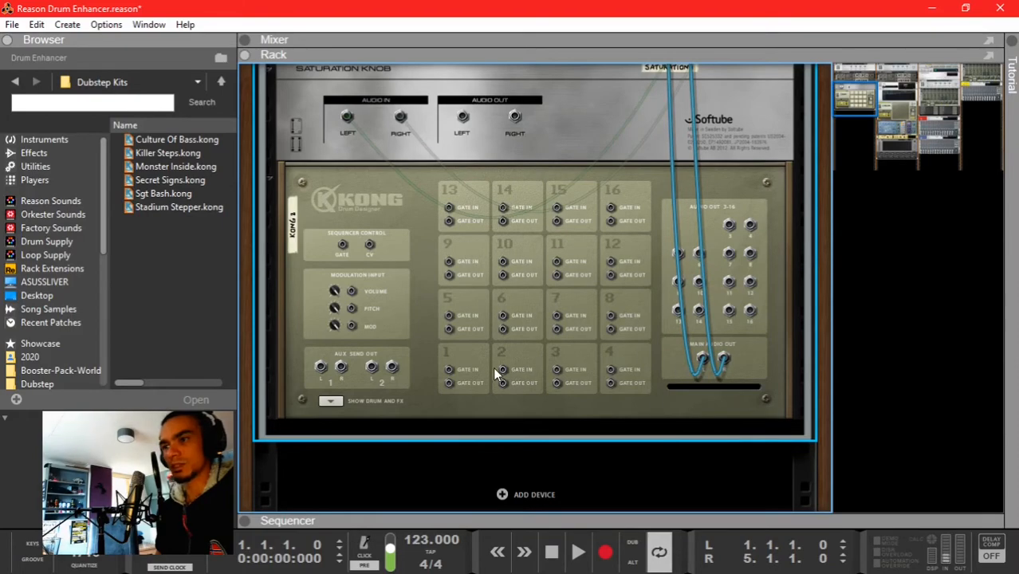
Step: Expand Kong's drum and FX section on the rear of the rack
scroll(438, 303, "up", 3)
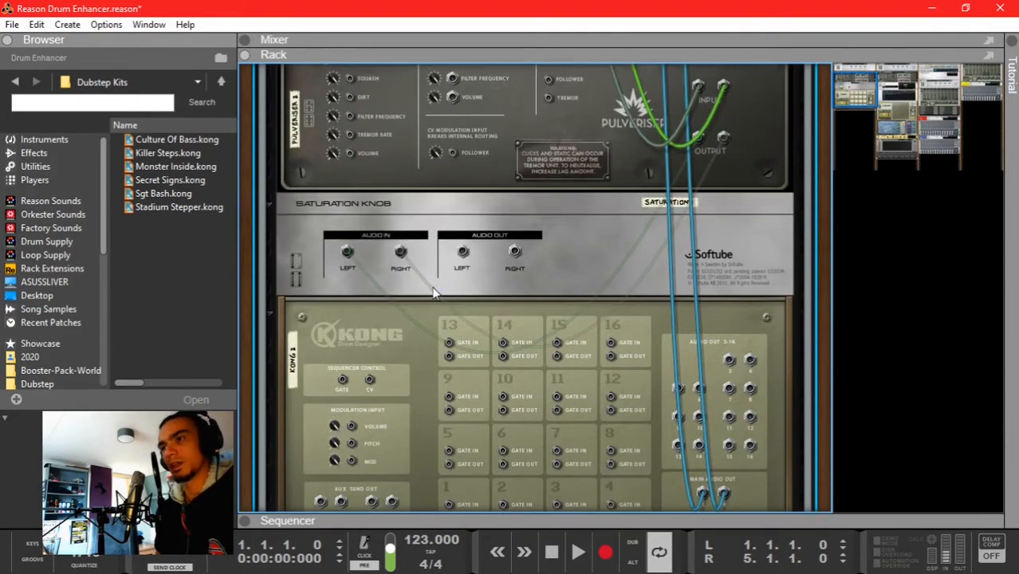
left_click(308, 218)
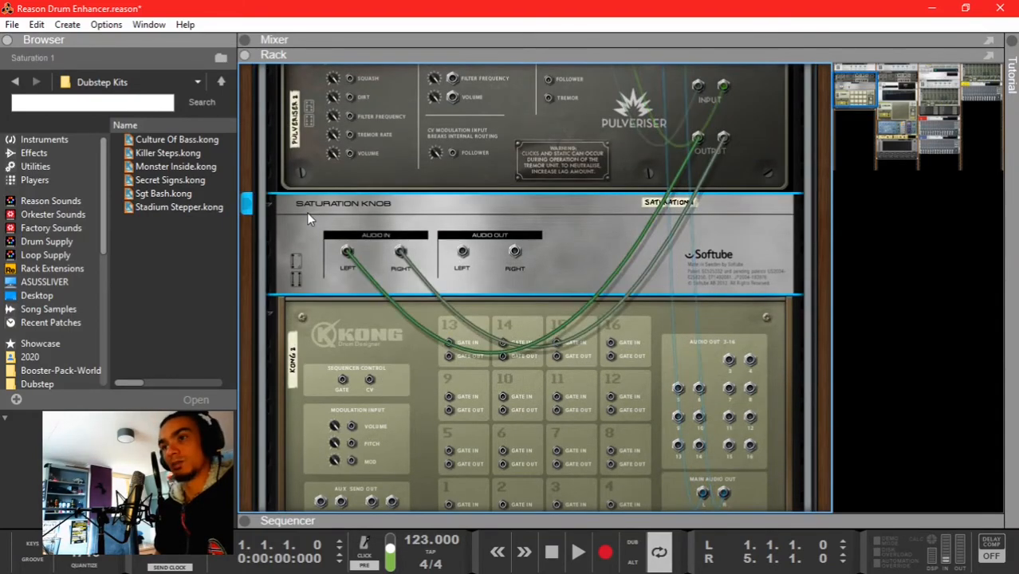
left_click(463, 253)
scroll(480, 247, "down", 3)
left_click(409, 319)
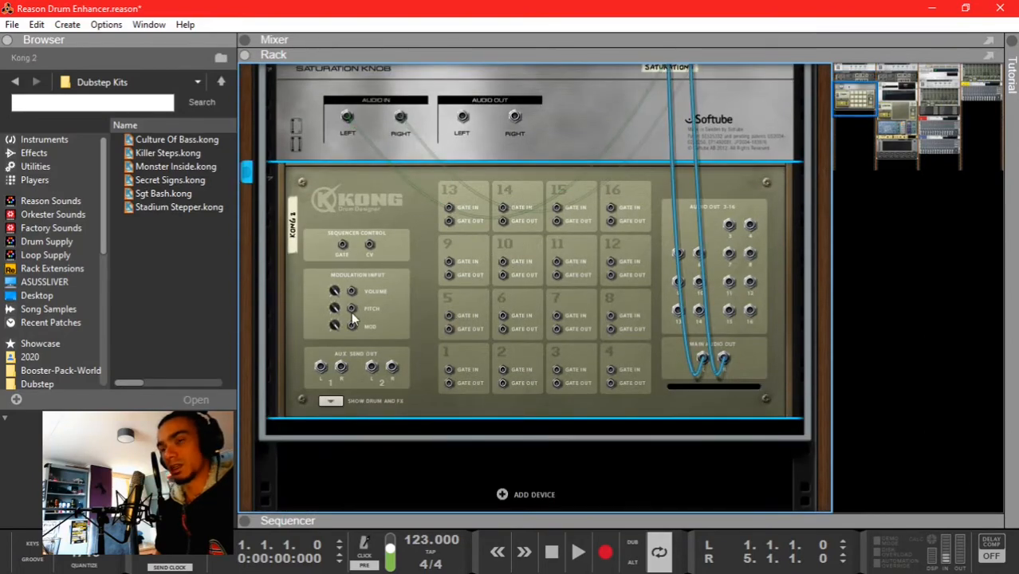
scroll(398, 375, "down", 3)
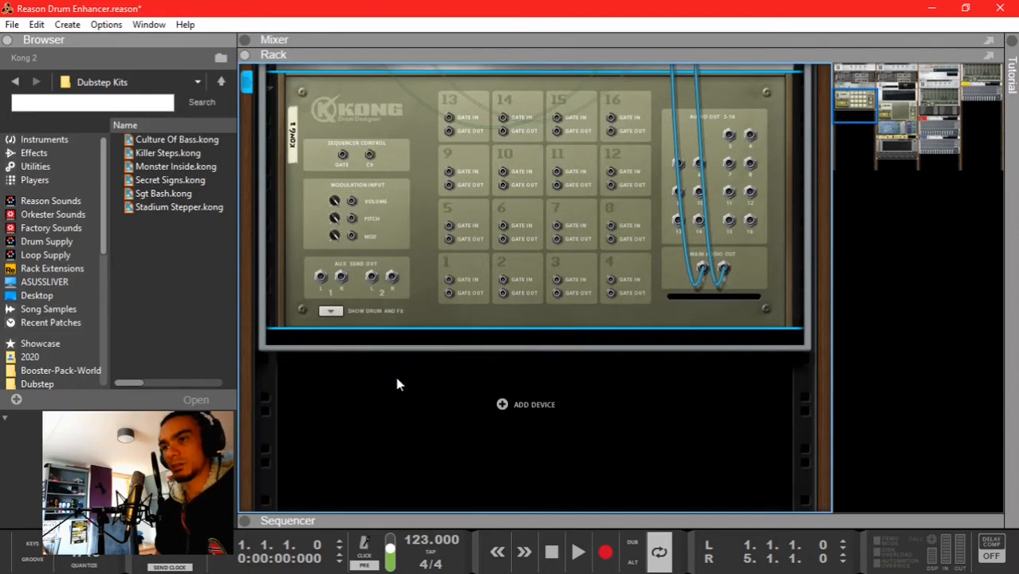
key("Tab")
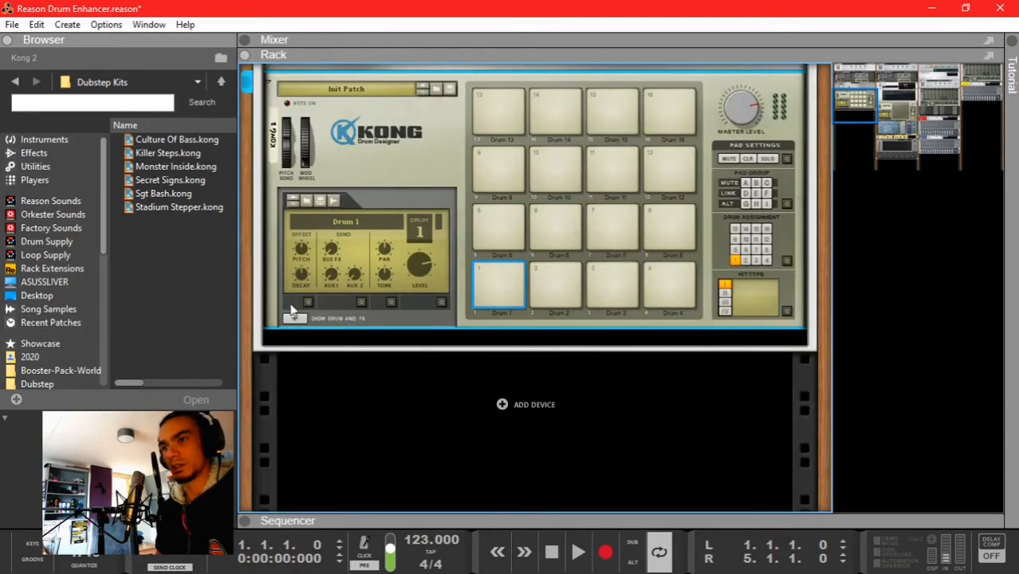
key("Tab")
left_click(329, 311)
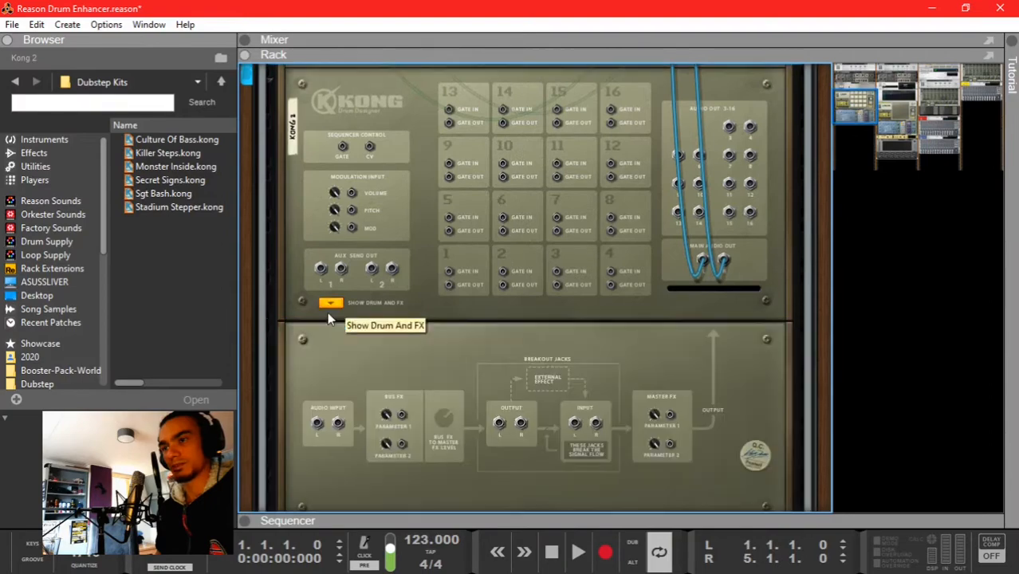
Step: Connect Kong's left and right audio input to the Saturation Knob's audio out
key("Tab")
key("Tab")
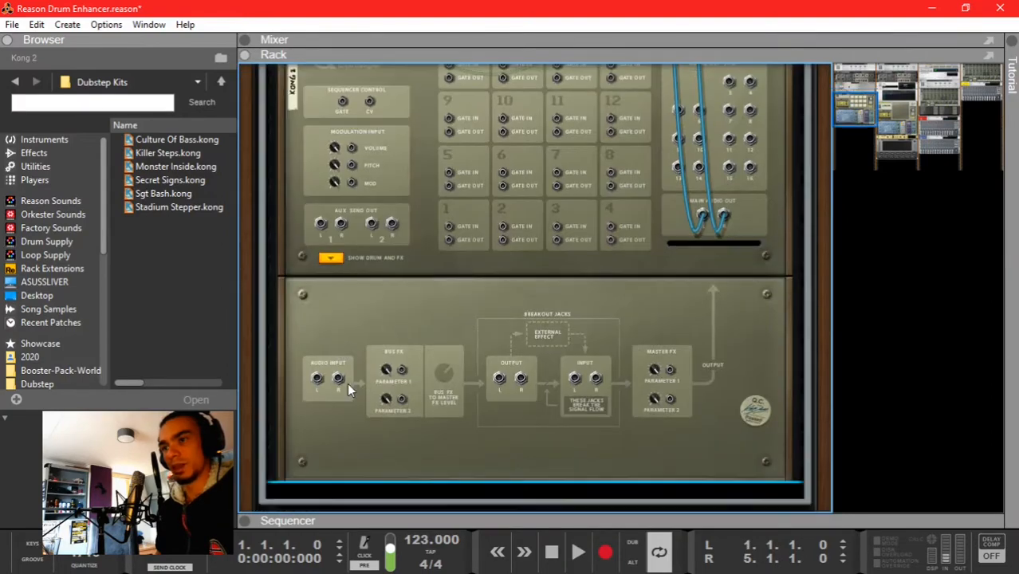
left_click_drag(316, 381, 464, 200)
scroll(459, 316, "up", 3)
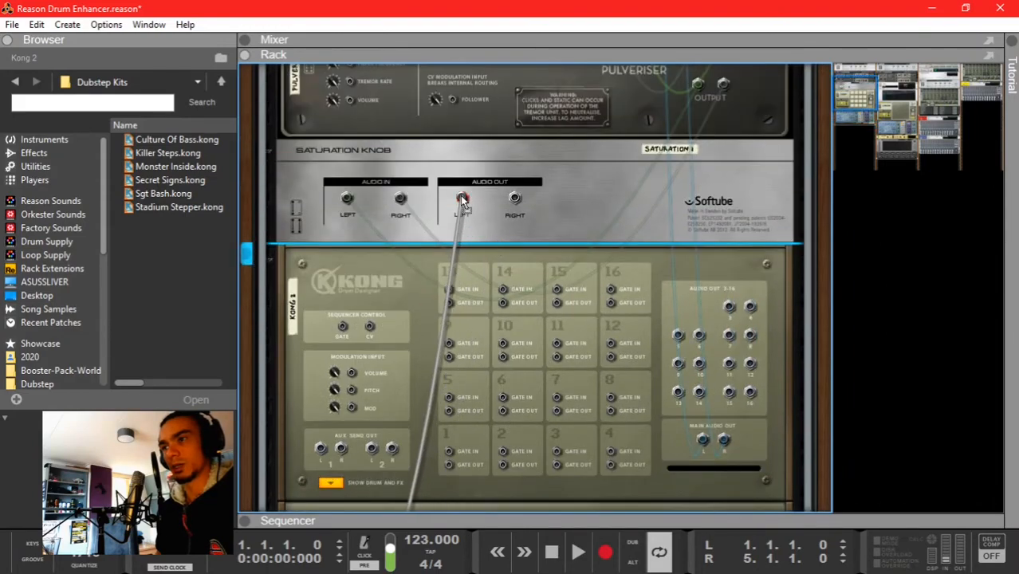
Step: Load a Transient Shaper into Kong's Master FX slot on the front of the rack
key("Tab")
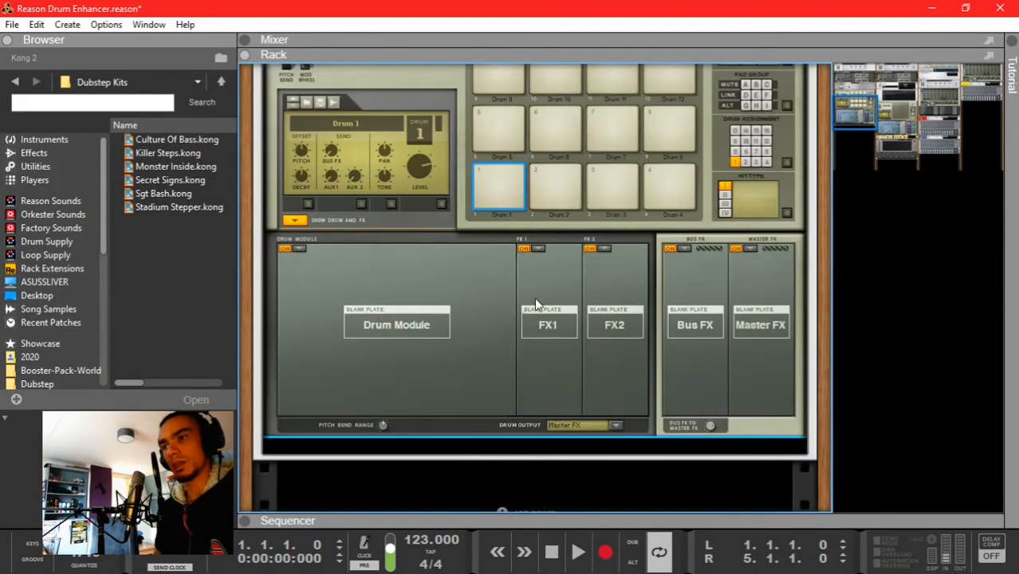
left_click(752, 248)
left_click(802, 418)
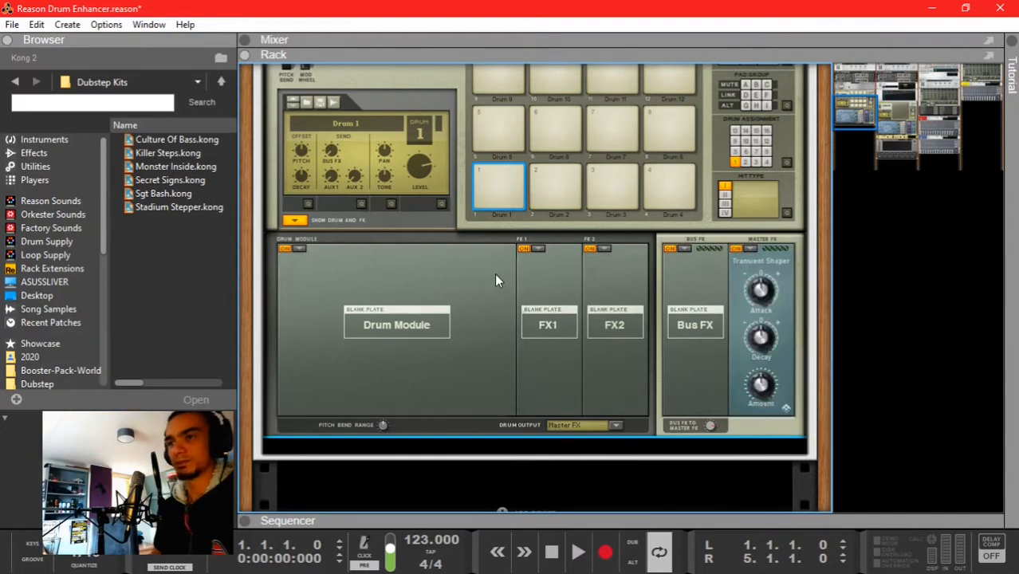
Step: Add an MClass Maximizer below Kong and an MClass Equalizer beneath it at the end of the combinator chain
scroll(505, 283, "down", 4)
scroll(505, 283, "up", 3)
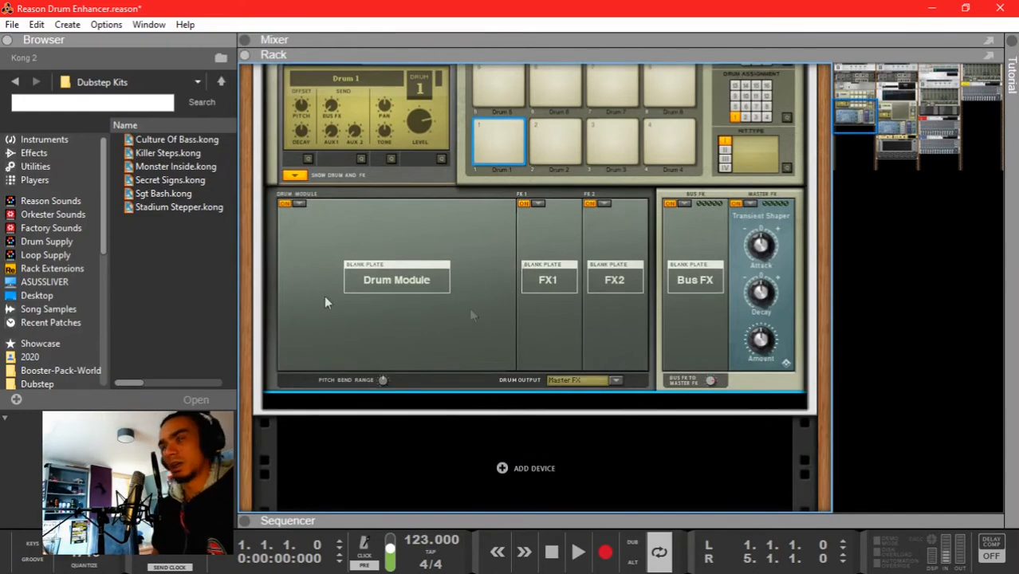
left_click(34, 153)
scroll(183, 176, "down", 5)
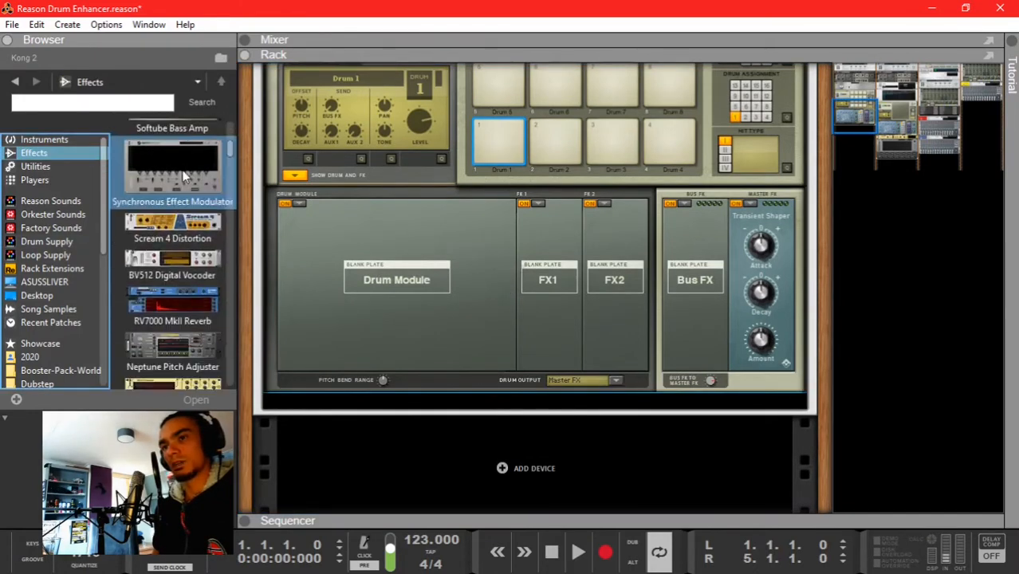
scroll(183, 175, "down", 5)
left_click_drag(172, 257, 343, 395)
scroll(432, 330, "down", 3)
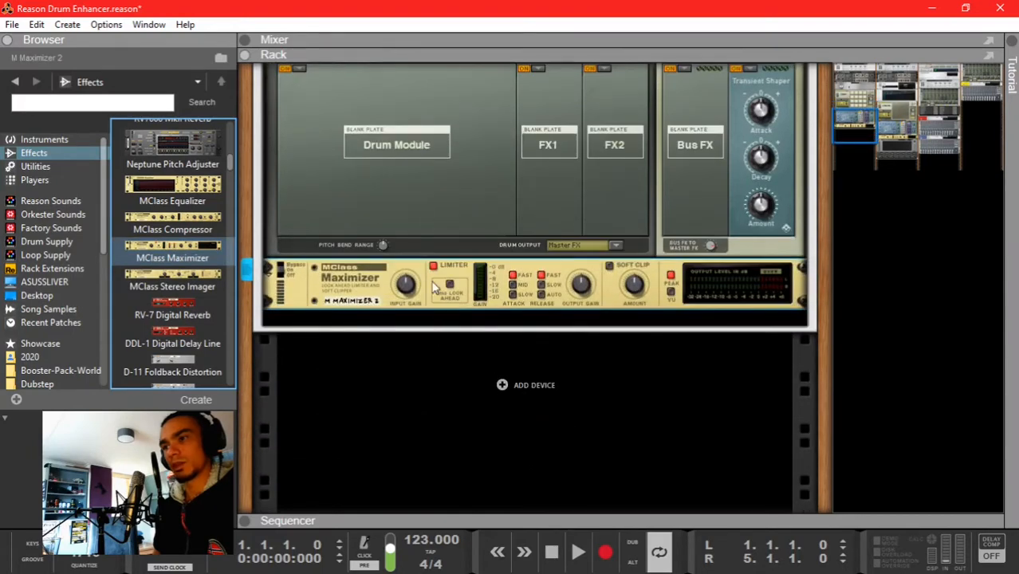
left_click_drag(149, 196, 470, 325)
scroll(470, 325, "up", 12)
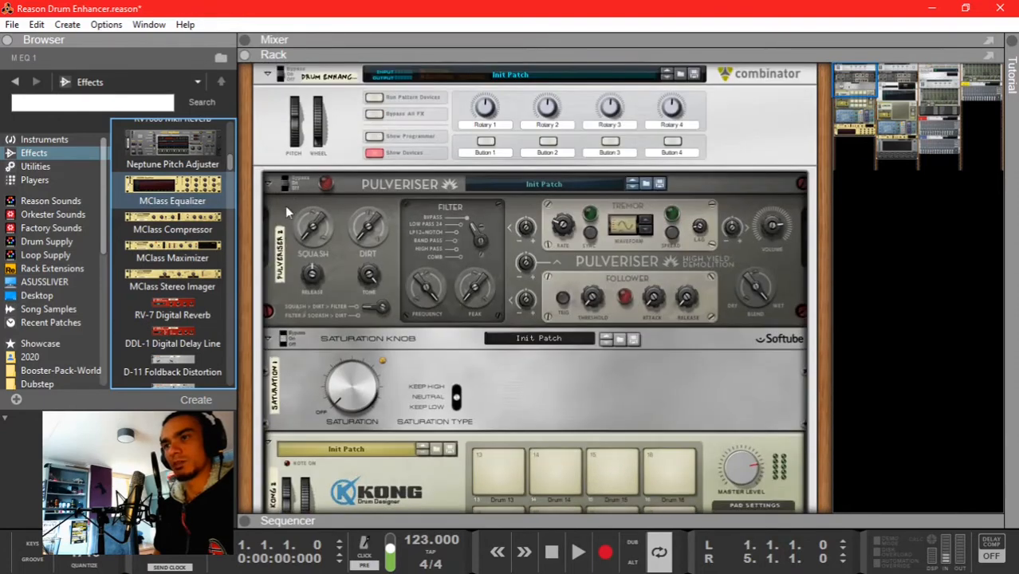
Step: Rename the Pulveriser as NY Compression and the Saturation Knob as Saturator
double_click(284, 253)
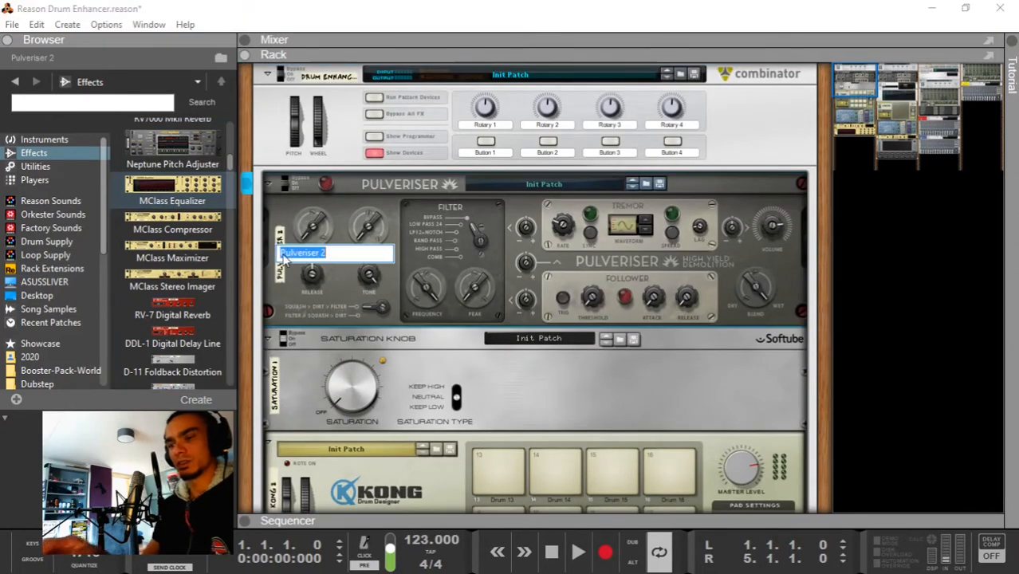
type("N")
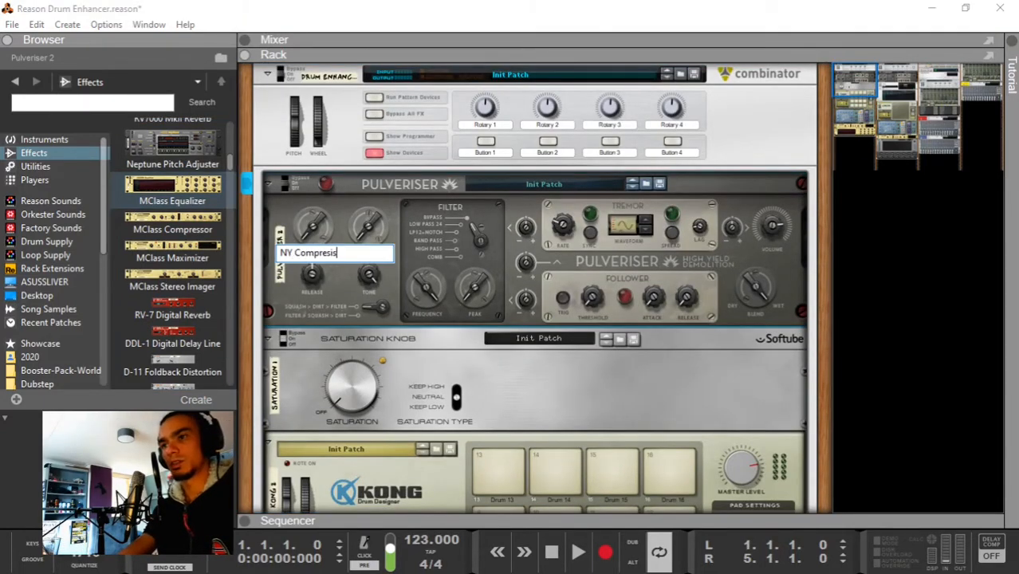
type("Y Compression")
key("Return")
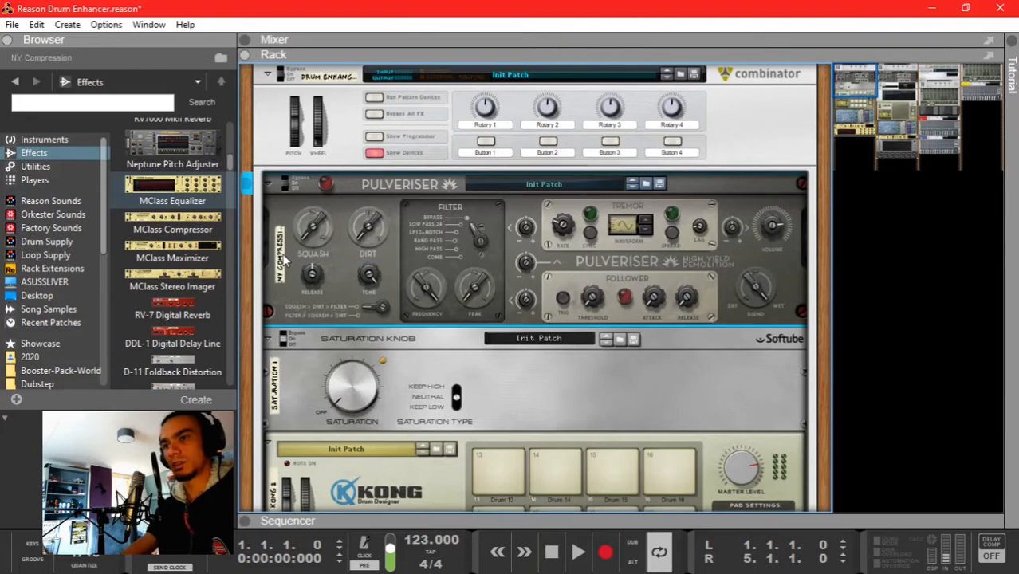
double_click(273, 390)
type("Saturator")
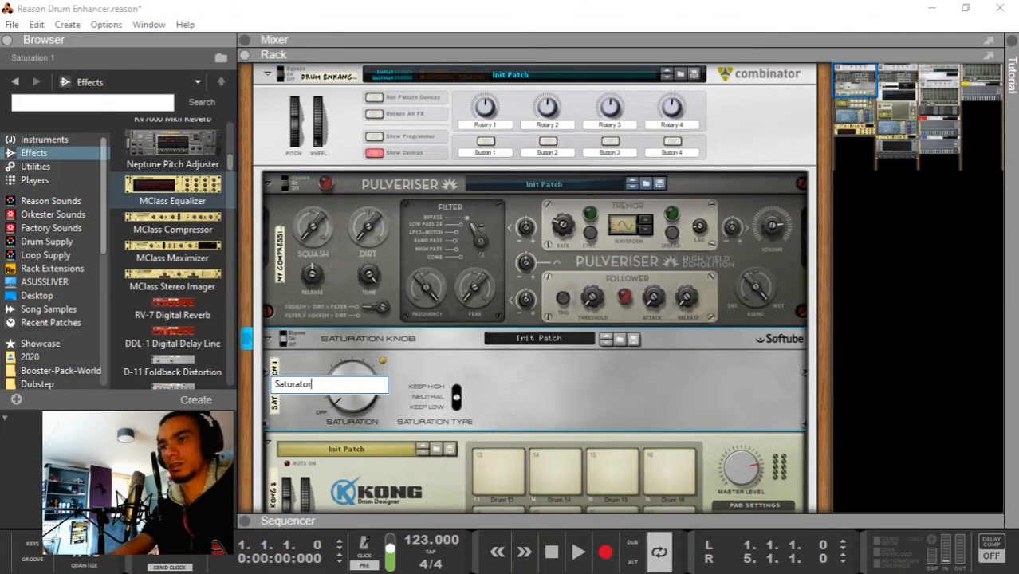
key("Return")
Step: Rename Kong as Transient Shaper and the MClass Maximizer beneath it as Maximizer
scroll(275, 390, "down", 3)
double_click(275, 379)
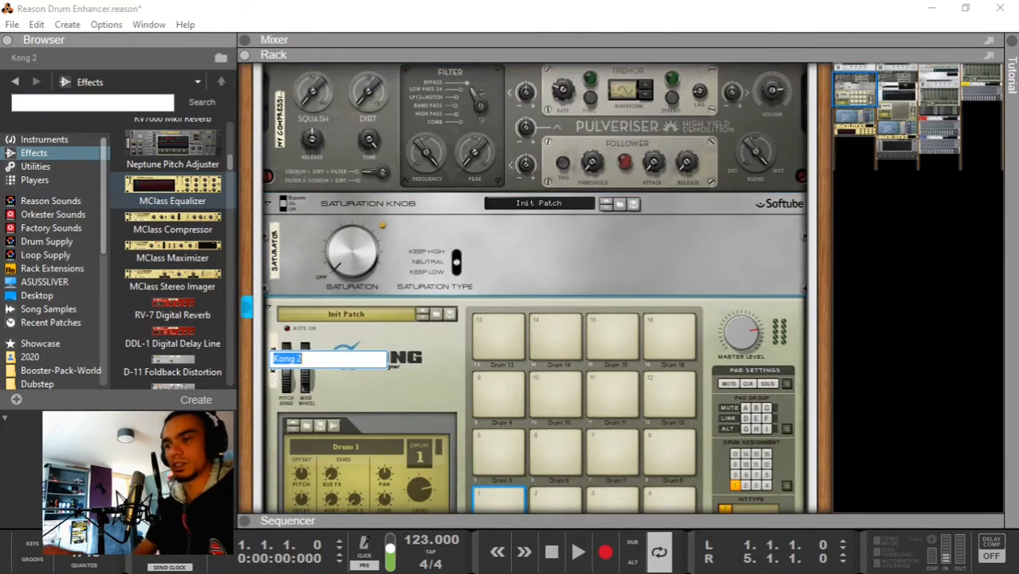
type("Transient Shaper")
key("Return")
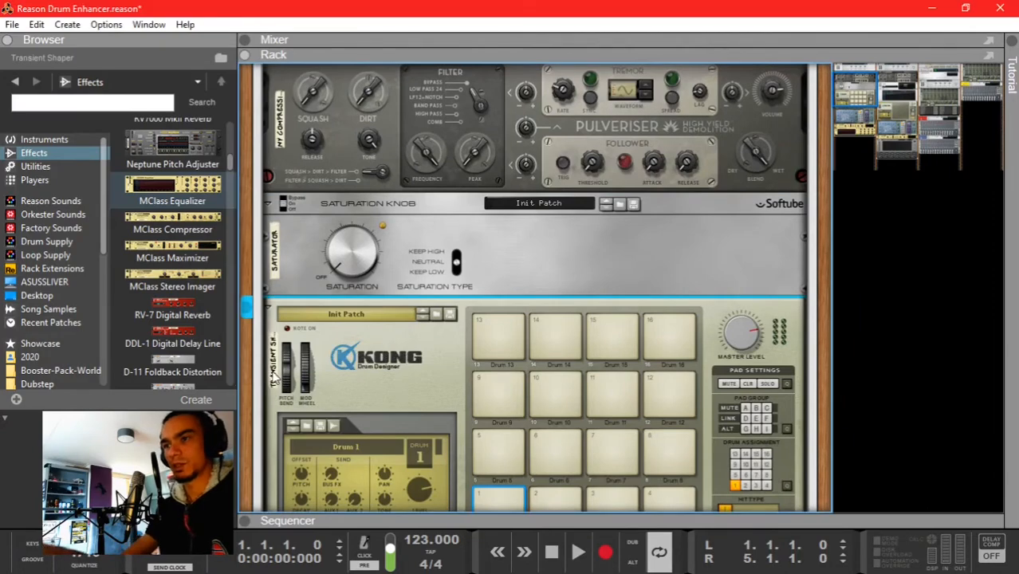
scroll(285, 372, "down", 5)
double_click(336, 354)
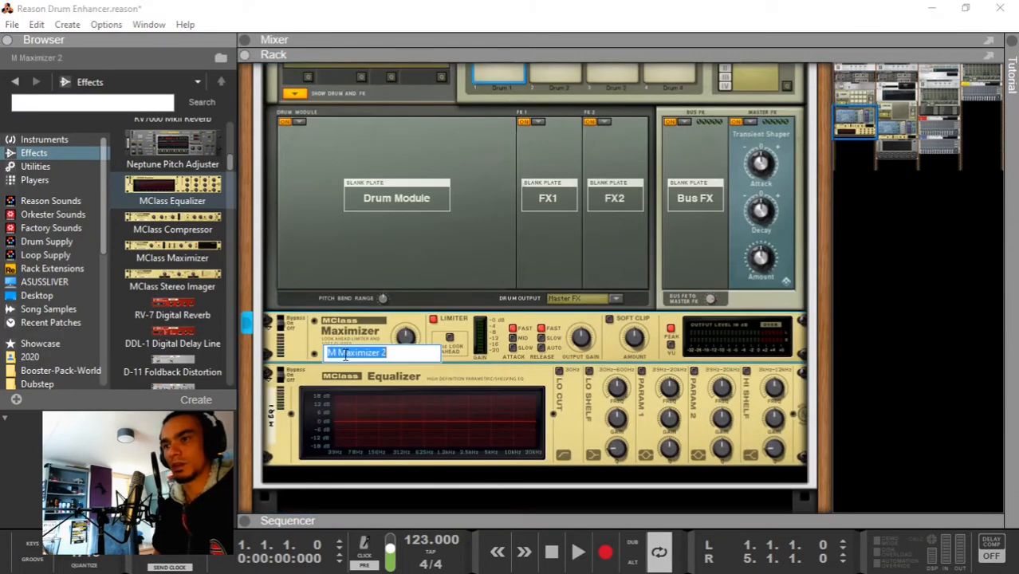
type("Ma")
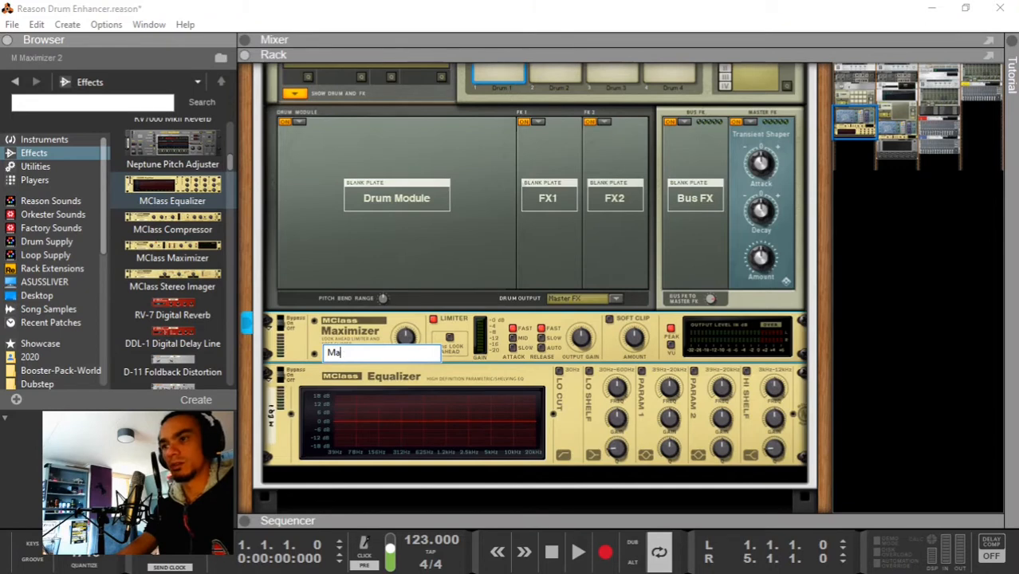
type("ximizer")
key("Return")
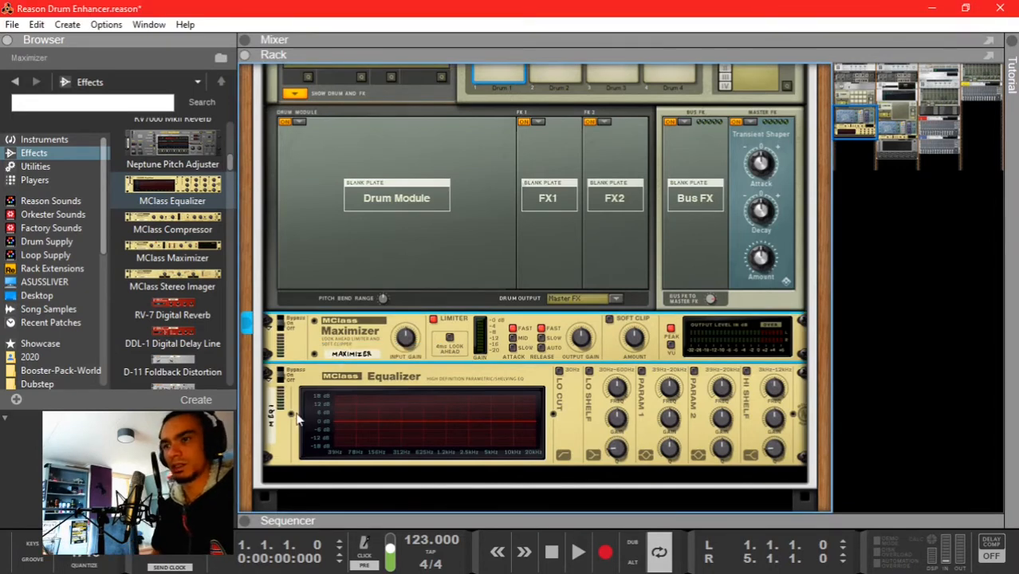
Step: Rename the MClass Equalizer at the end of the combinator chain as EQ
left_click(273, 429)
left_click(272, 429)
left_click(273, 429)
type("E")
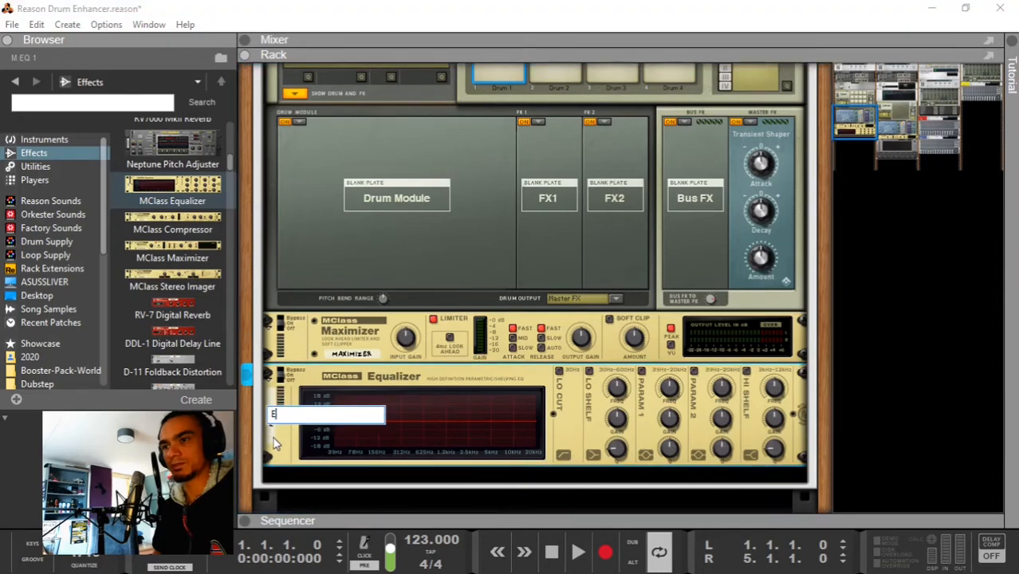
type("Q")
key("Return")
Step: Save the combinator patch in the 2020 folder, replacing the existing Drum EnhancerVanilla Reason.cmb
scroll(334, 438, "up", 10)
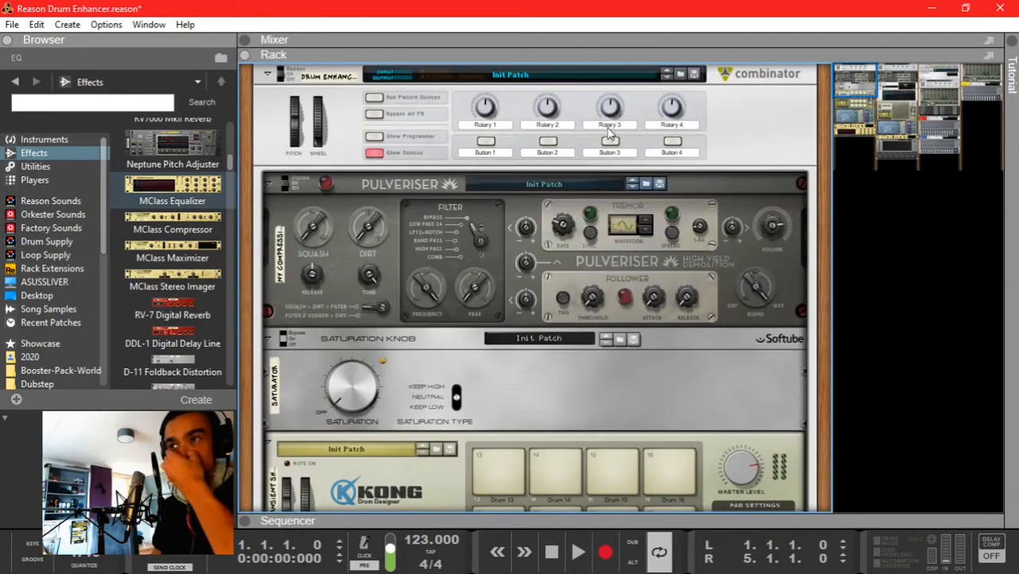
left_click(693, 73)
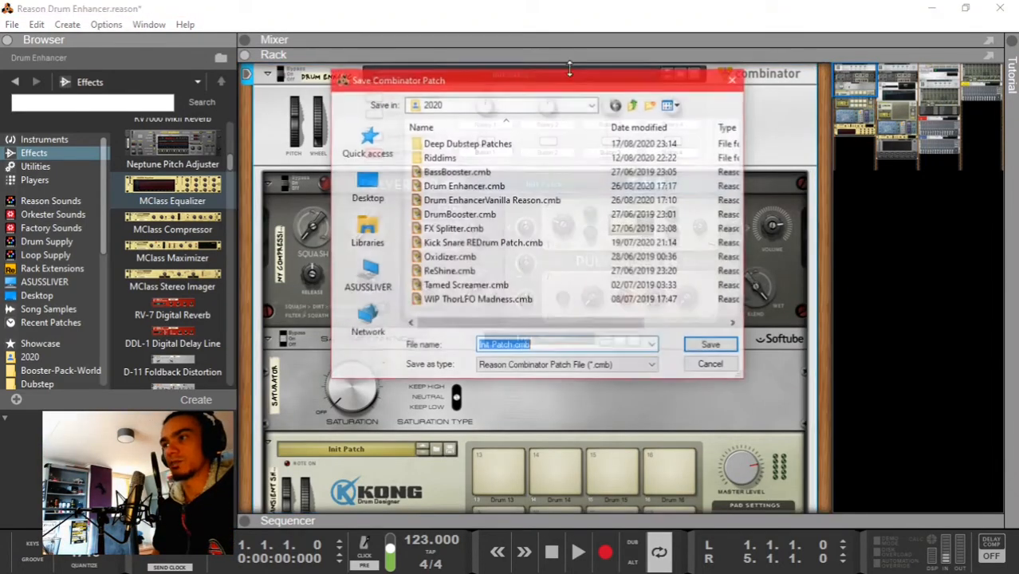
left_click(434, 201)
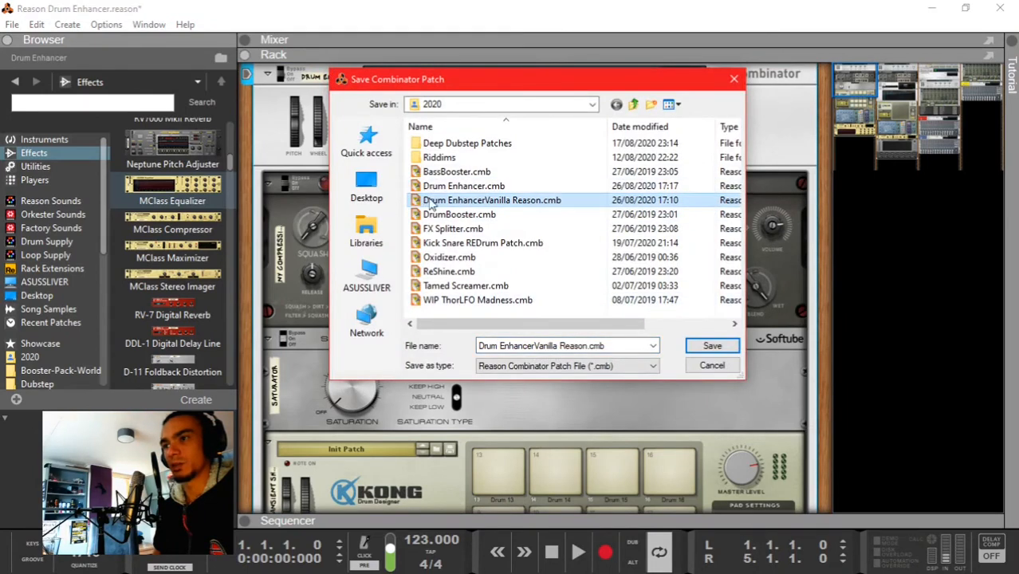
left_click(713, 346)
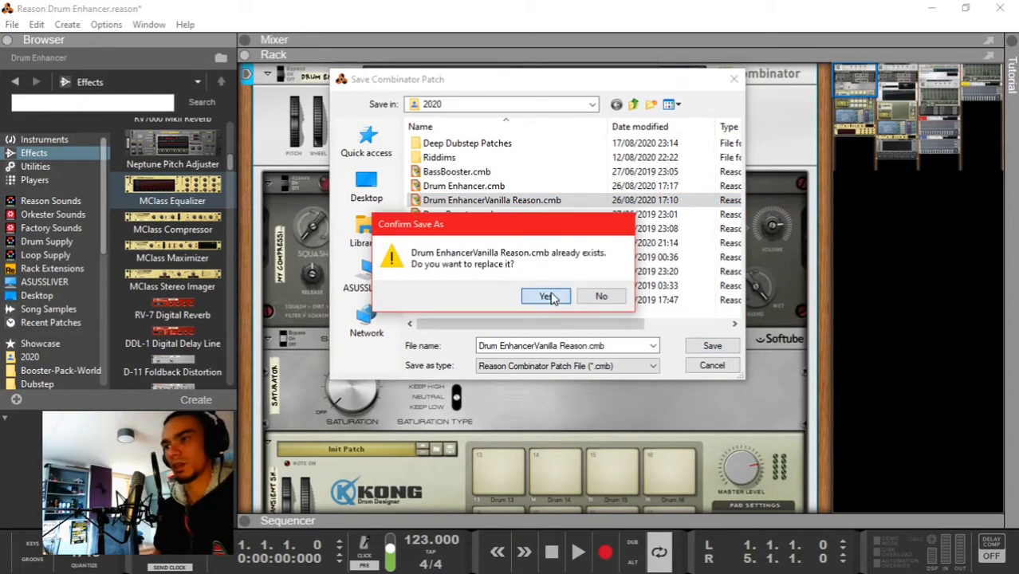
left_click(548, 296)
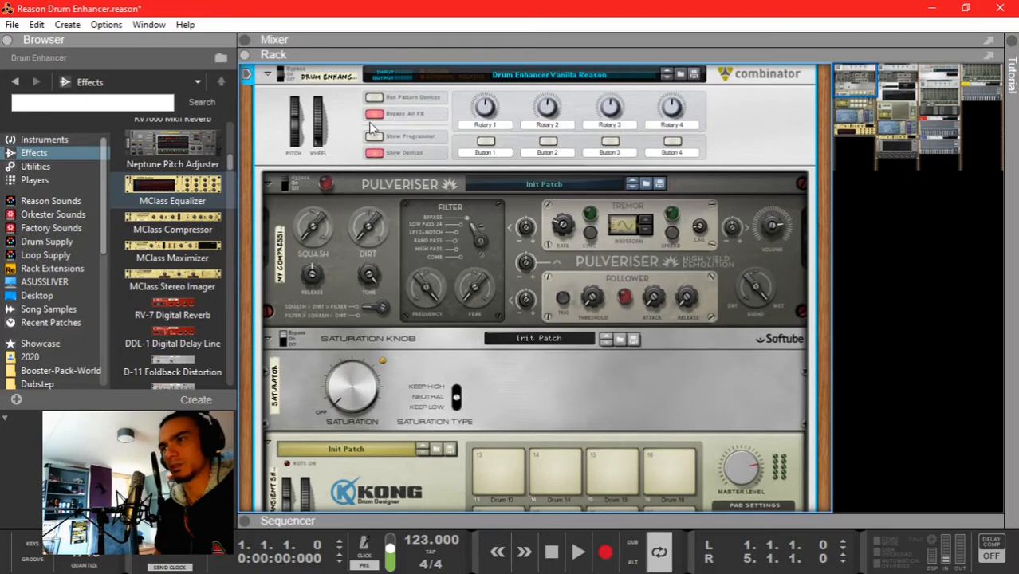
Step: Save the combinator patch again over Drum EnhancerVanilla Reason.cmb with all its effects bypassed
left_click(692, 75)
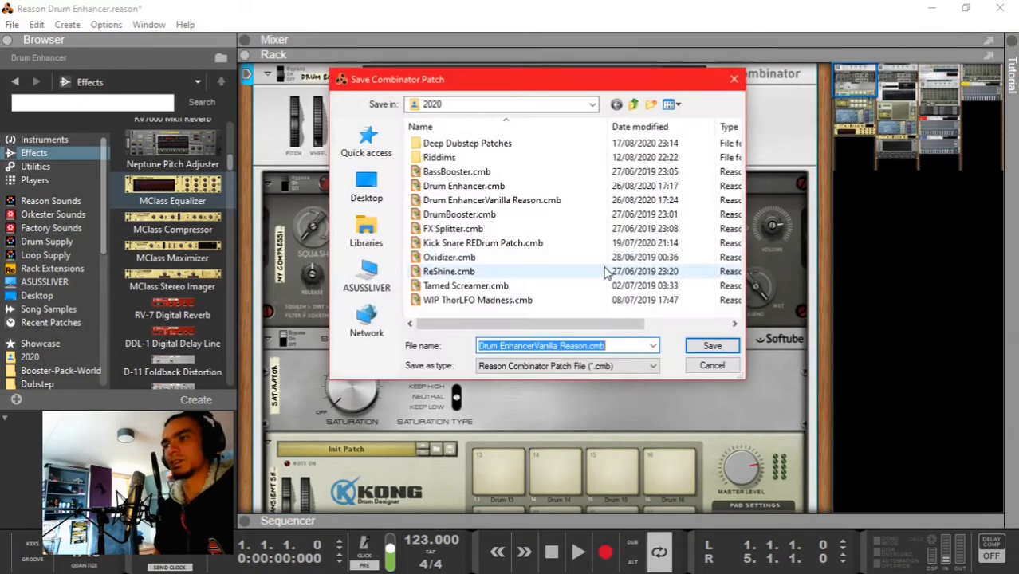
left_click(712, 346)
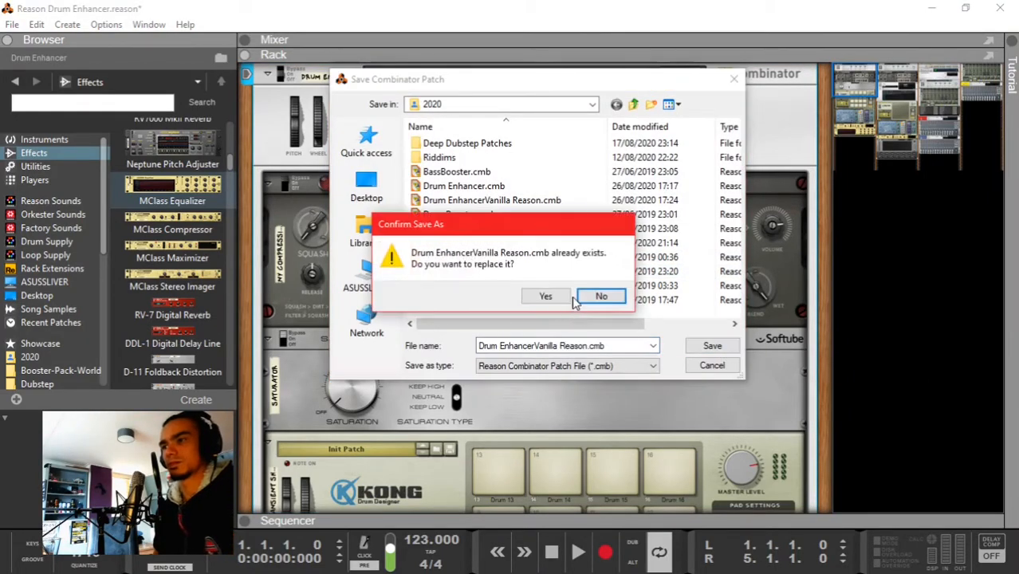
left_click(556, 296)
Step: Look over the rebuilt combinator, the original Drum Enhancer, the kick and snare Redrum and the hats devices across the rack
scroll(542, 287, "down", 5)
scroll(542, 283, "down", 8)
scroll(542, 284, "up", 10)
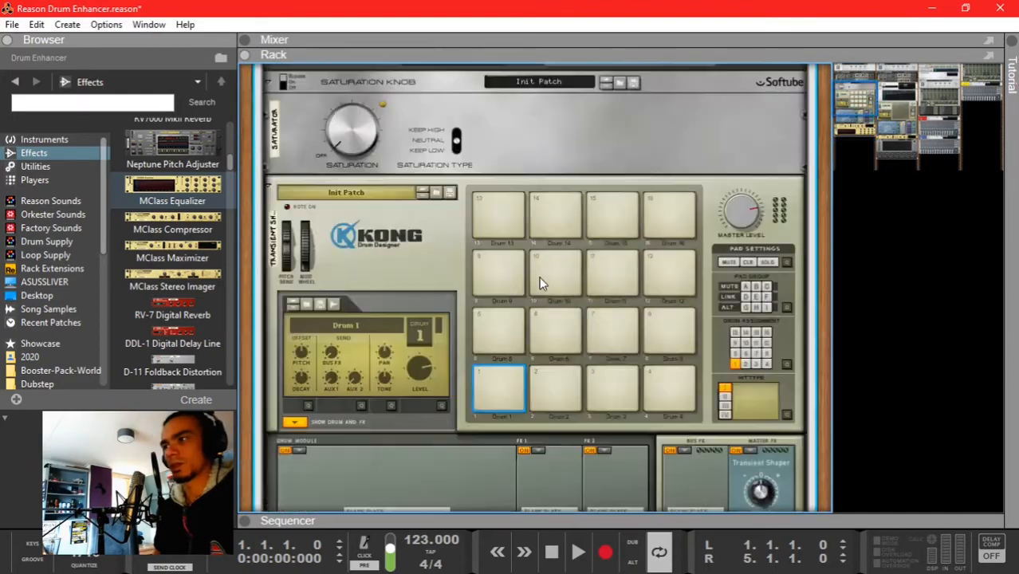
scroll(542, 284, "right", 5)
scroll(542, 283, "left", 5)
scroll(543, 283, "right", 14)
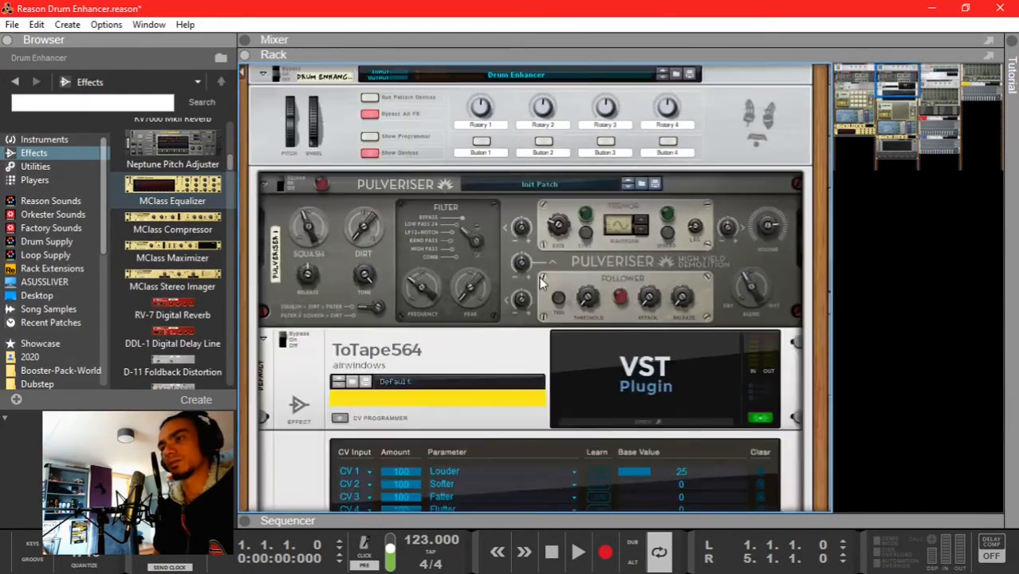
scroll(540, 283, "right", 6)
scroll(540, 283, "down", 4)
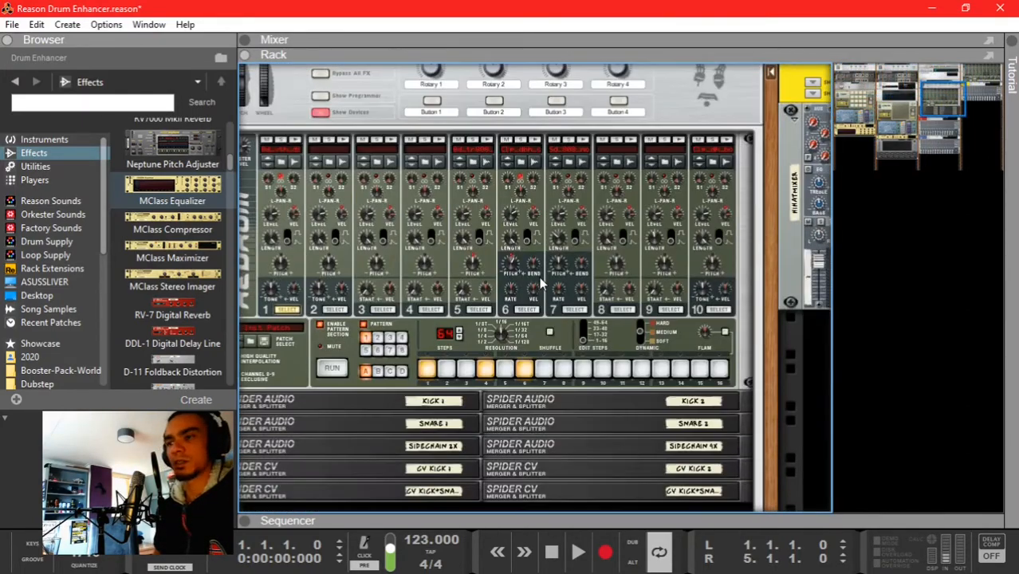
scroll(541, 283, "left", 1)
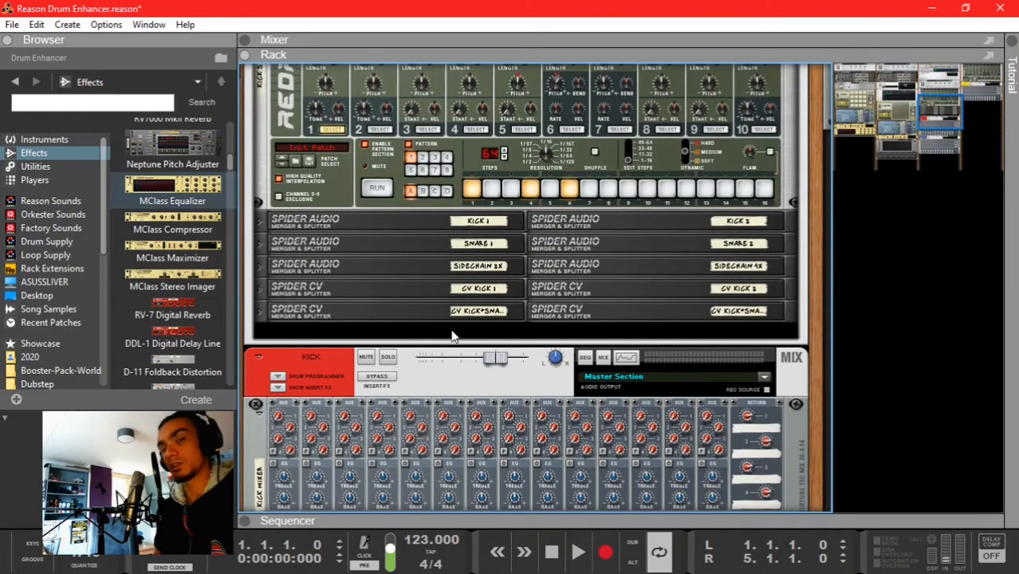
scroll(454, 356, "up", 8)
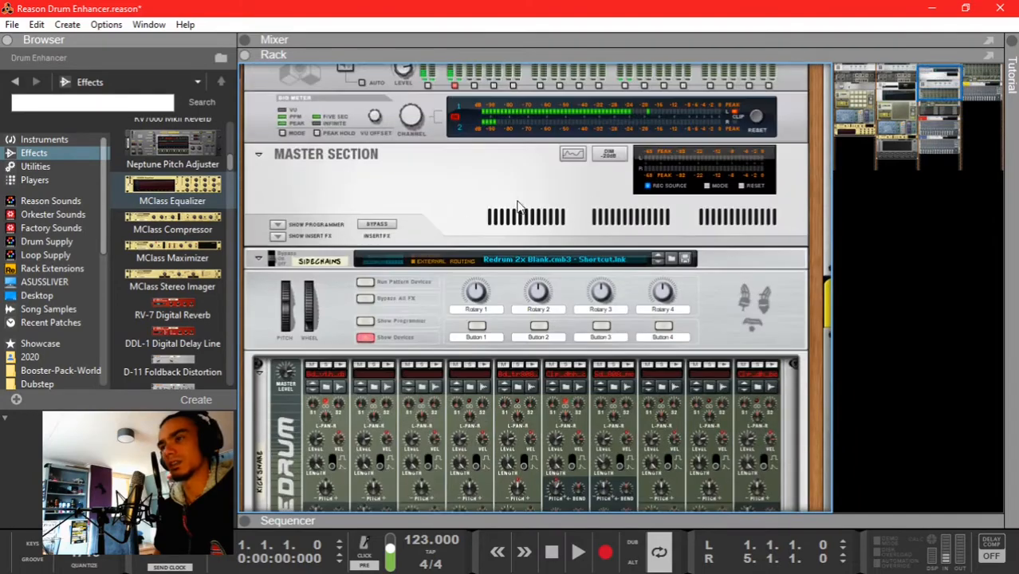
scroll(553, 197, "right", 12)
scroll(552, 200, "up", 1)
scroll(482, 266, "left", 14)
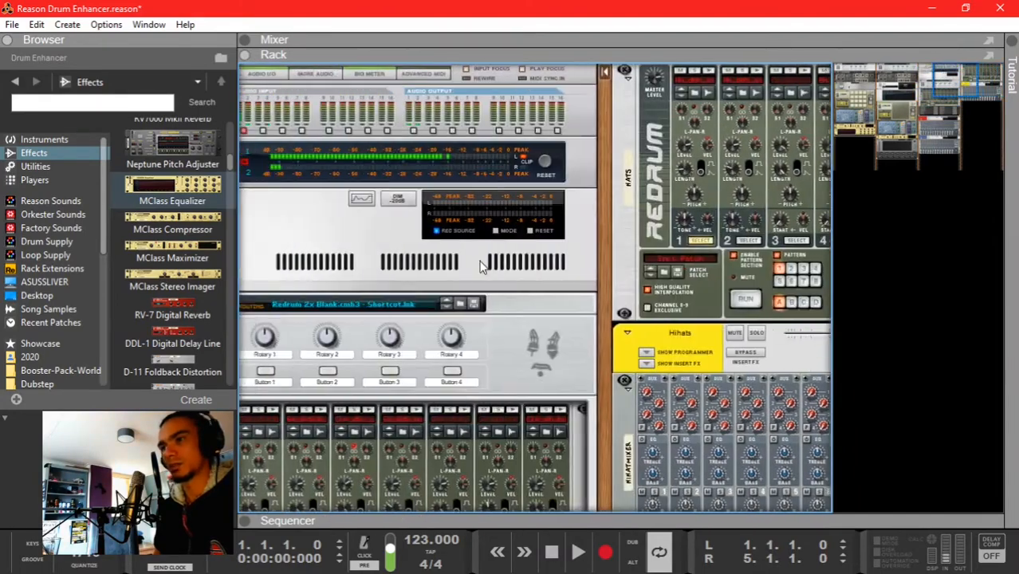
scroll(480, 266, "down", 6)
Step: Play the full drum pattern while checking the hats Redrum and the Master Section levels, and stop playback
key("space")
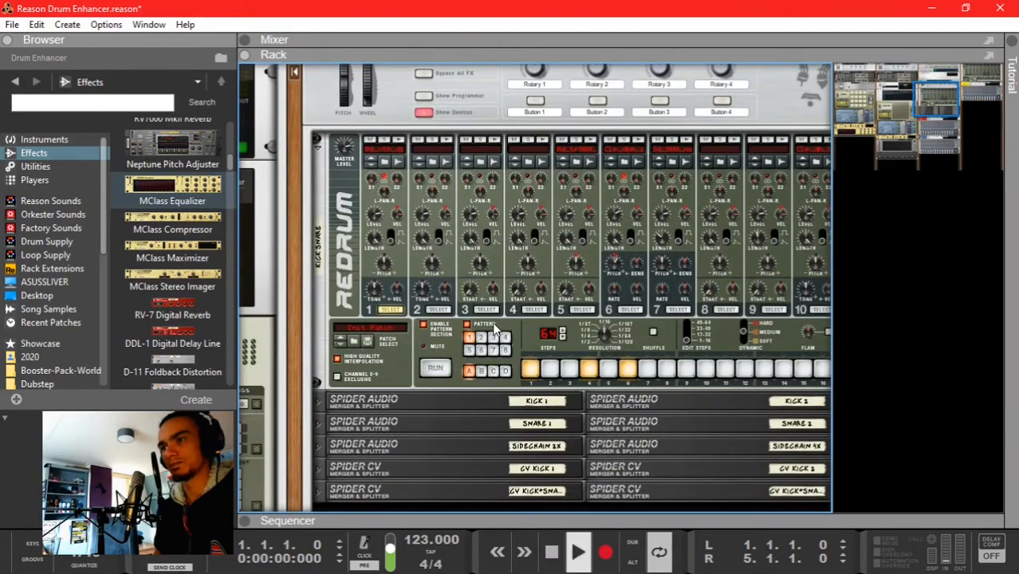
scroll(553, 295, "right", 9)
scroll(554, 294, "right", 5)
scroll(558, 295, "up", 5)
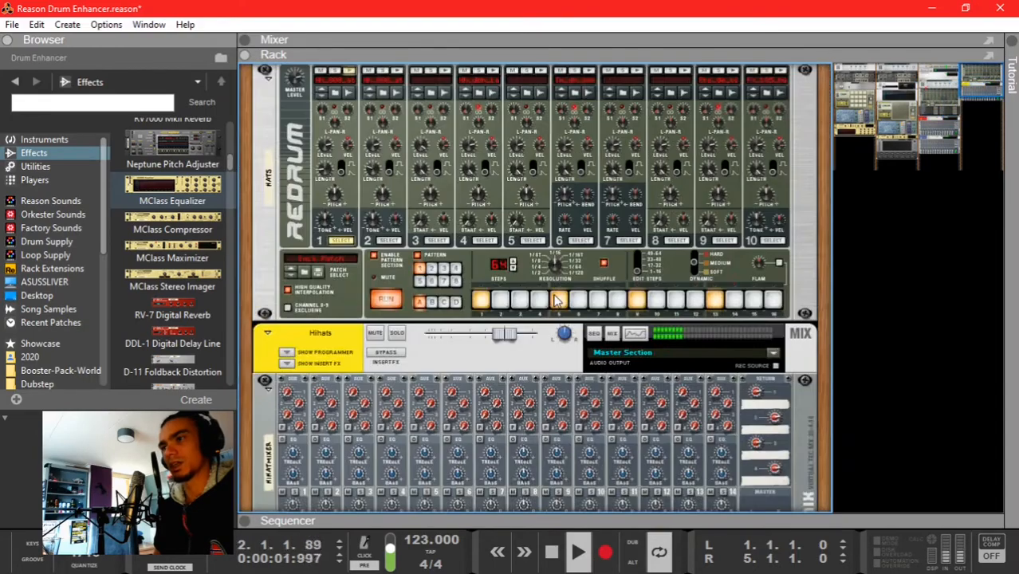
scroll(437, 242, "left", 12)
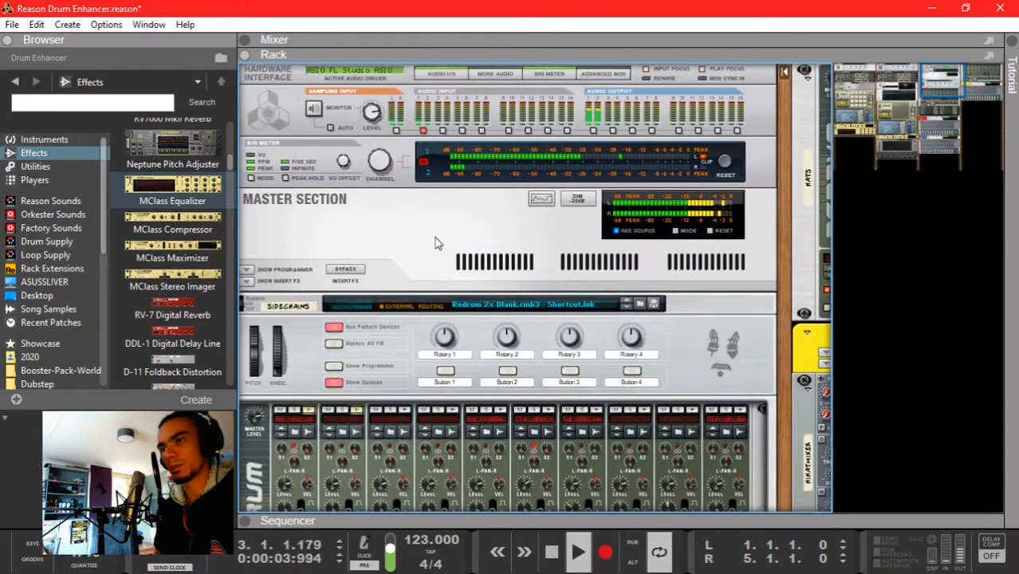
scroll(436, 243, "down", 8)
key("space")
scroll(436, 242, "up", 1)
scroll(436, 243, "left", 1)
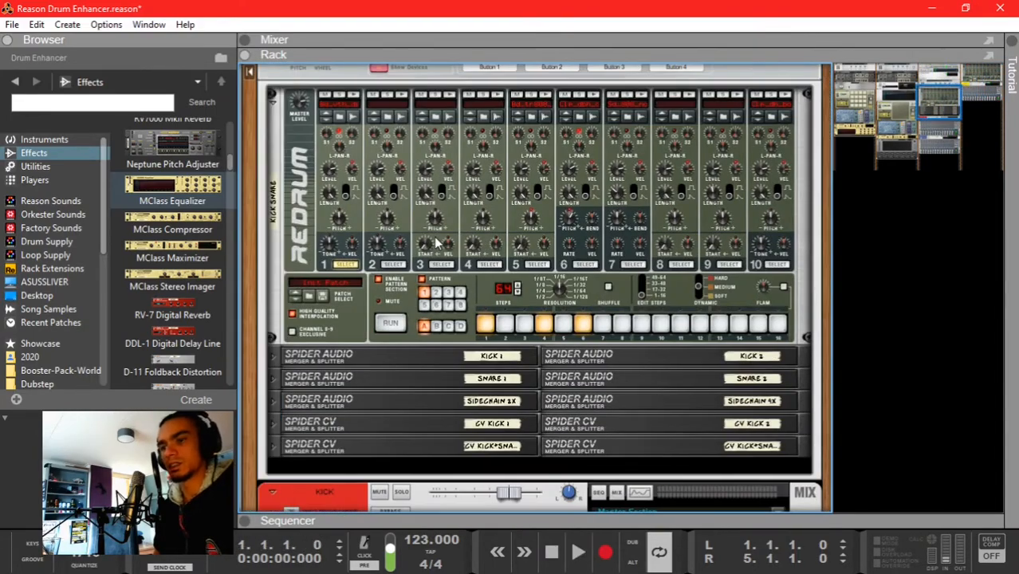
Step: Audition the pattern with the KICK and Snares mix channels soloed, stop playback and clear both solos
scroll(325, 304, "down", 5)
left_click(402, 312)
key("space")
scroll(401, 326, "down", 8)
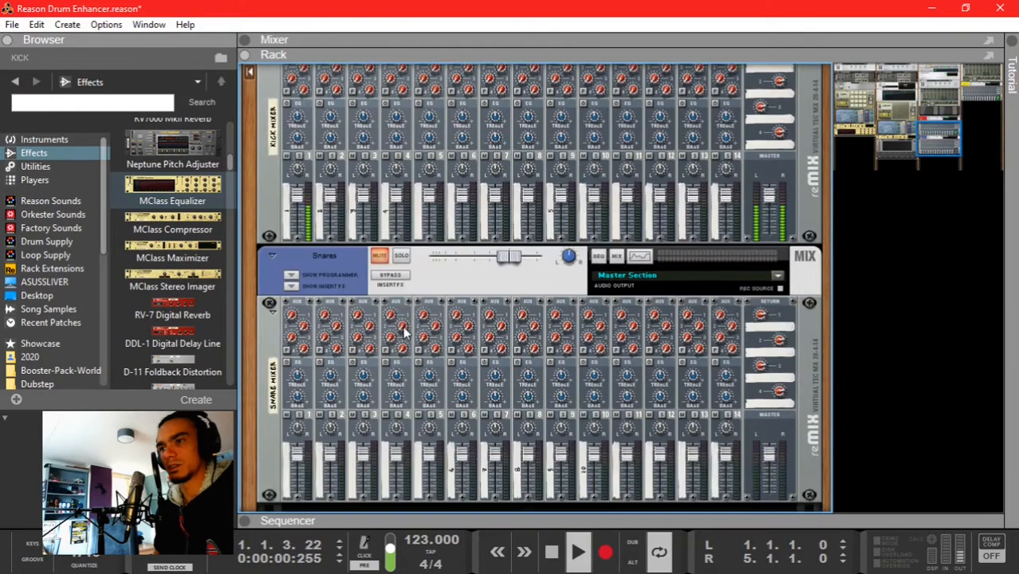
scroll(401, 319, "up", 1)
left_click(401, 271)
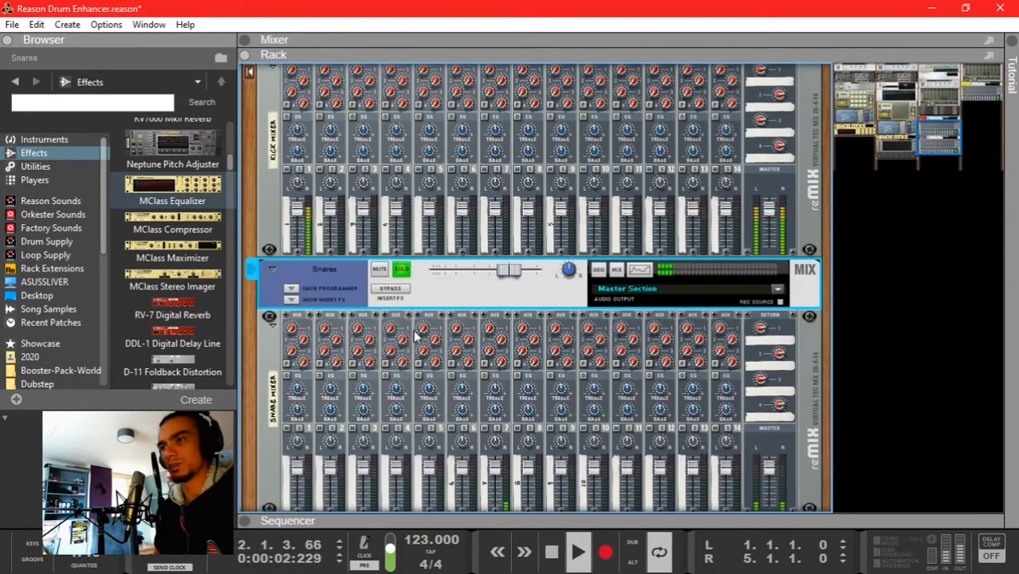
scroll(372, 440, "down", 3)
scroll(375, 440, "up", 8)
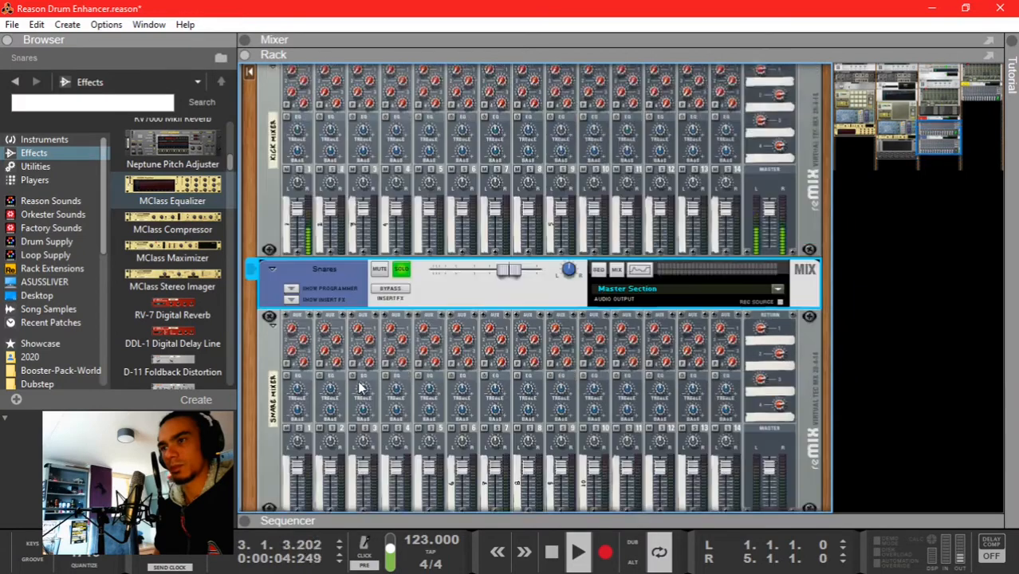
key("space")
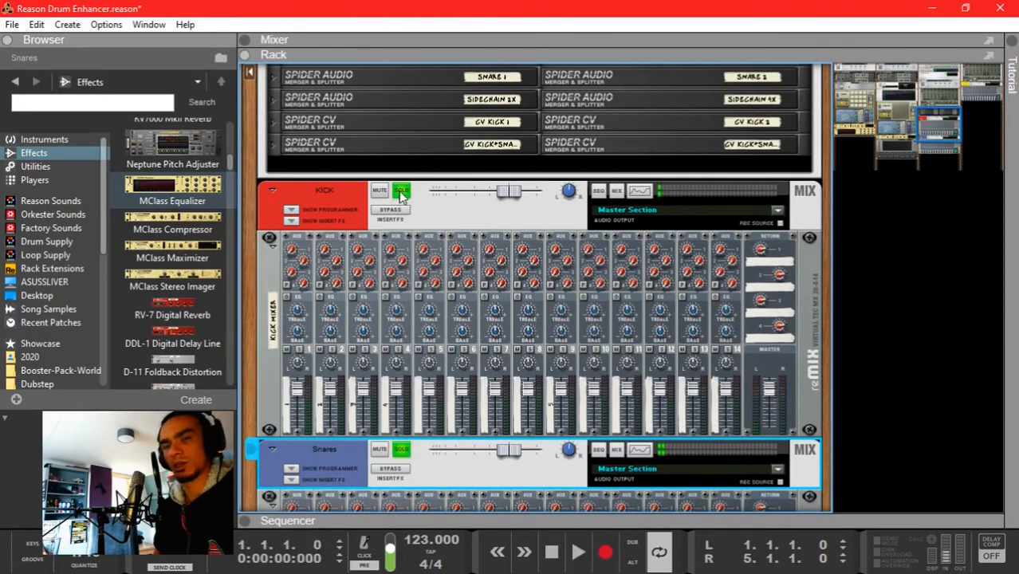
left_click(402, 193)
left_click(400, 450)
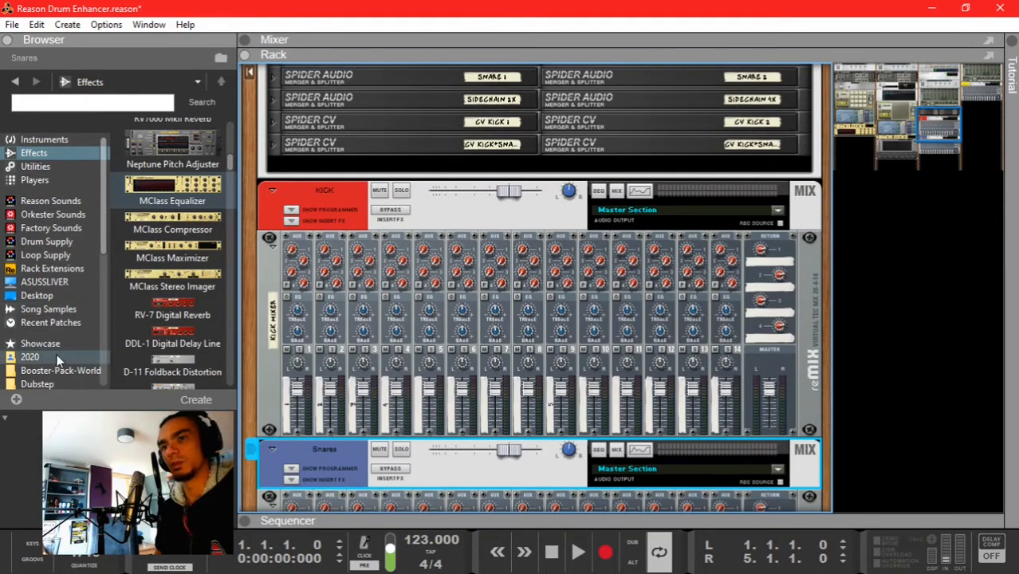
Step: Open the 2020 patch folder, solo the KICK mix channel and start playback
left_click(29, 357)
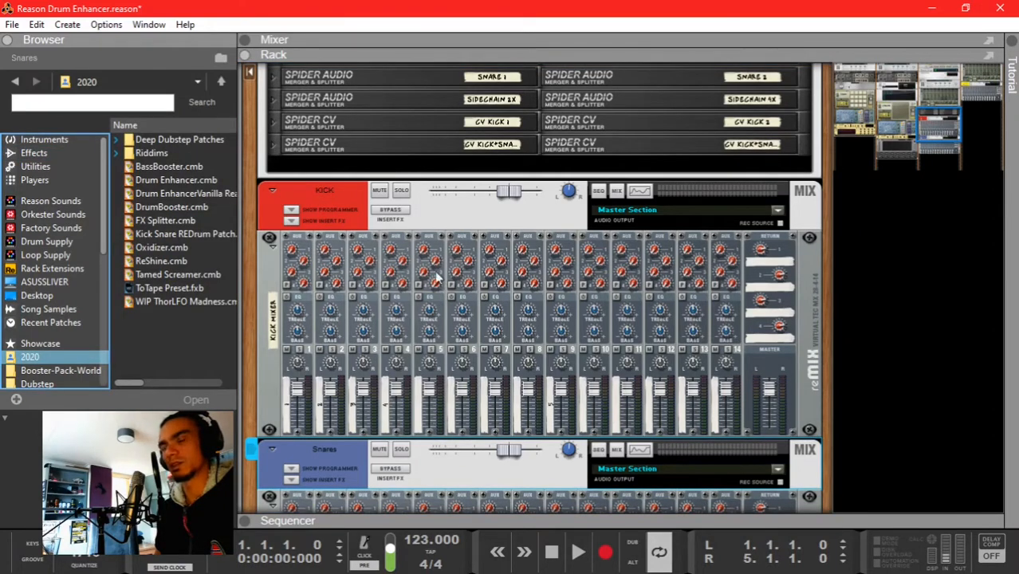
left_click(331, 206)
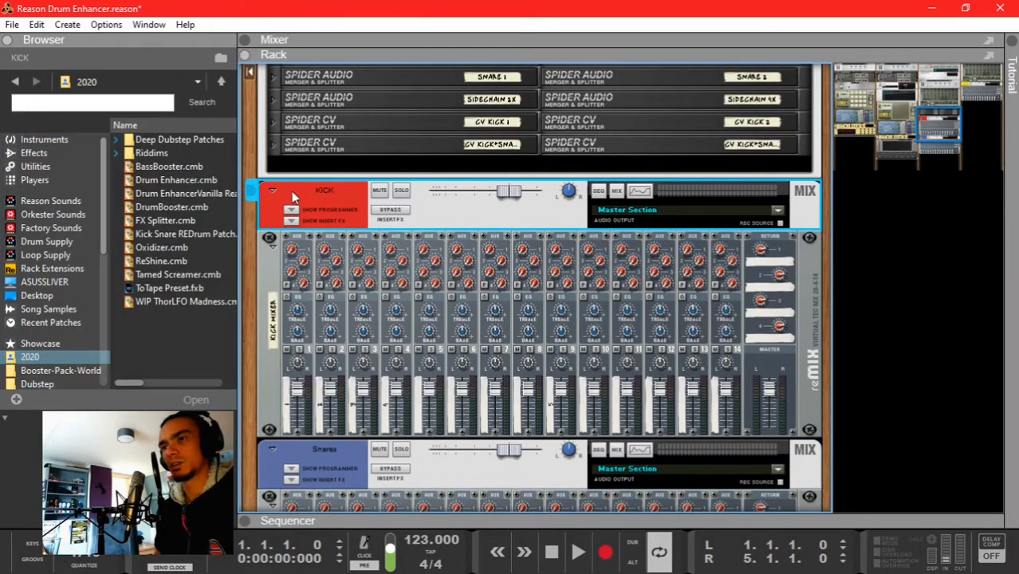
left_click(401, 193)
key("space")
Step: Add the Drum EnhancerVanilla Reason.cmb combinator directly below the KICK mix channel and stop playback
left_click(186, 209)
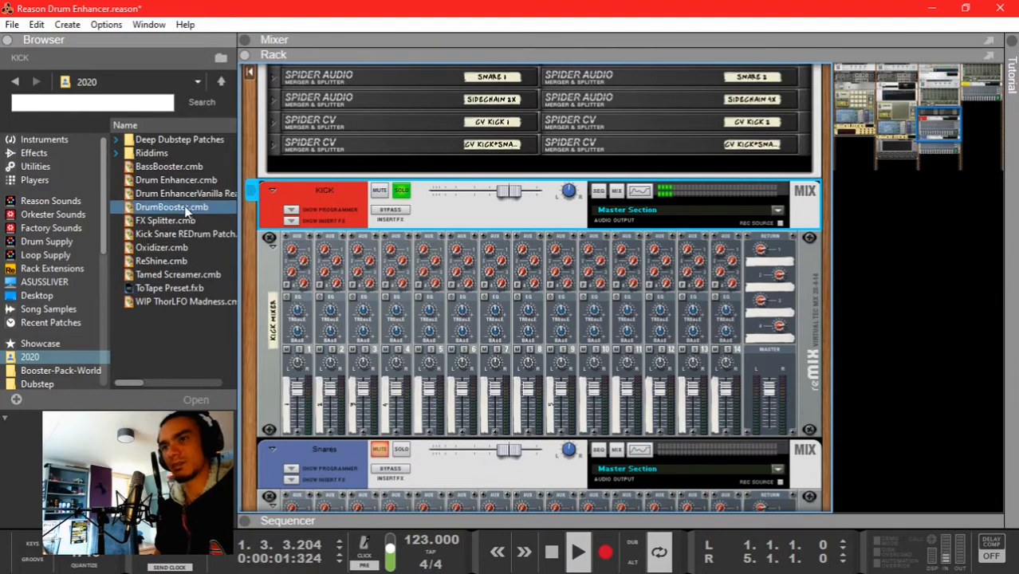
left_click(166, 195)
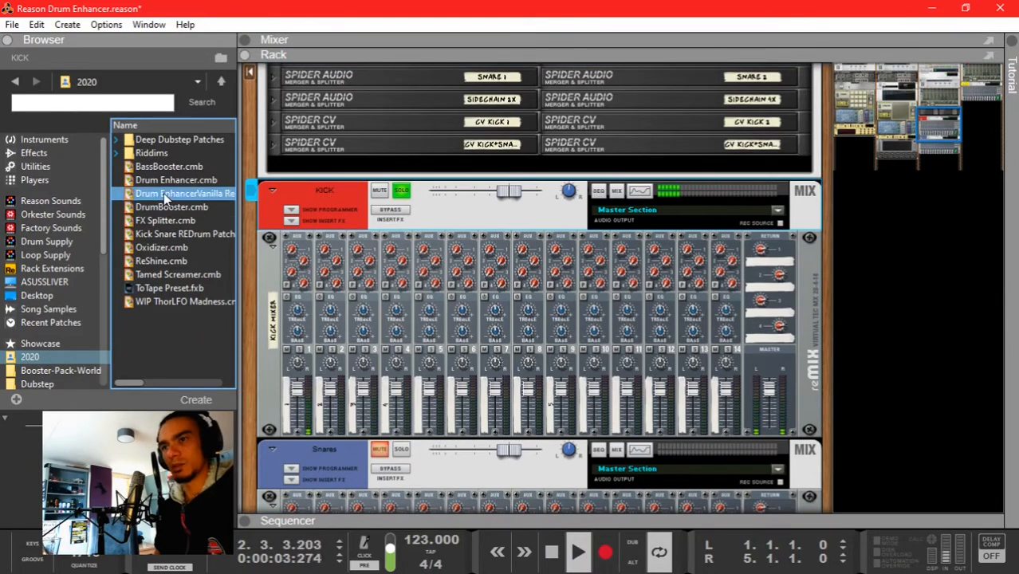
left_click_drag(166, 198, 391, 249)
key("space")
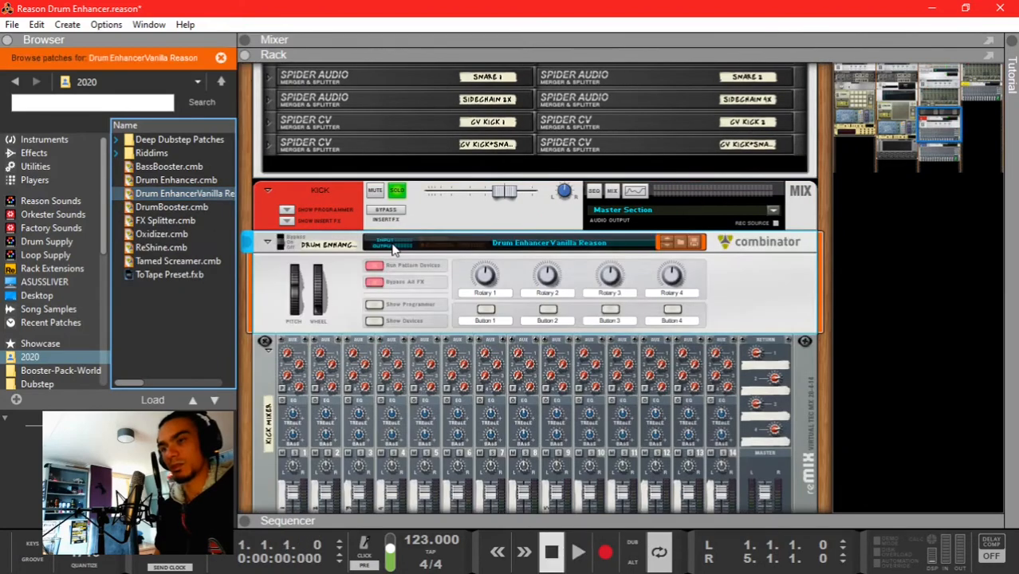
Step: On the rack's rear, cable the KICK channel's insert FX send to the Drum Enhancer combinator input and its output back to the insert return
key("Tab")
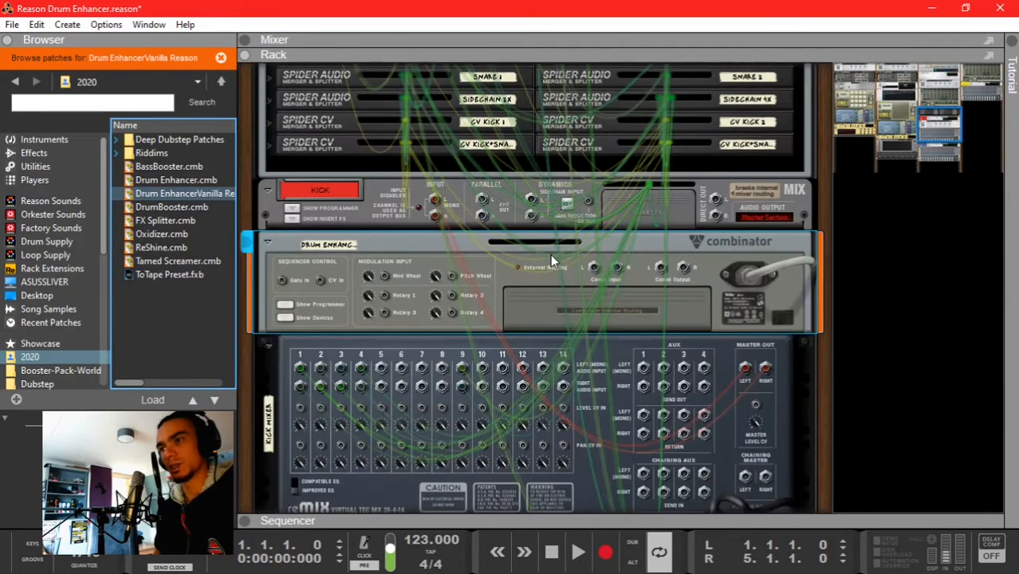
left_click(358, 220)
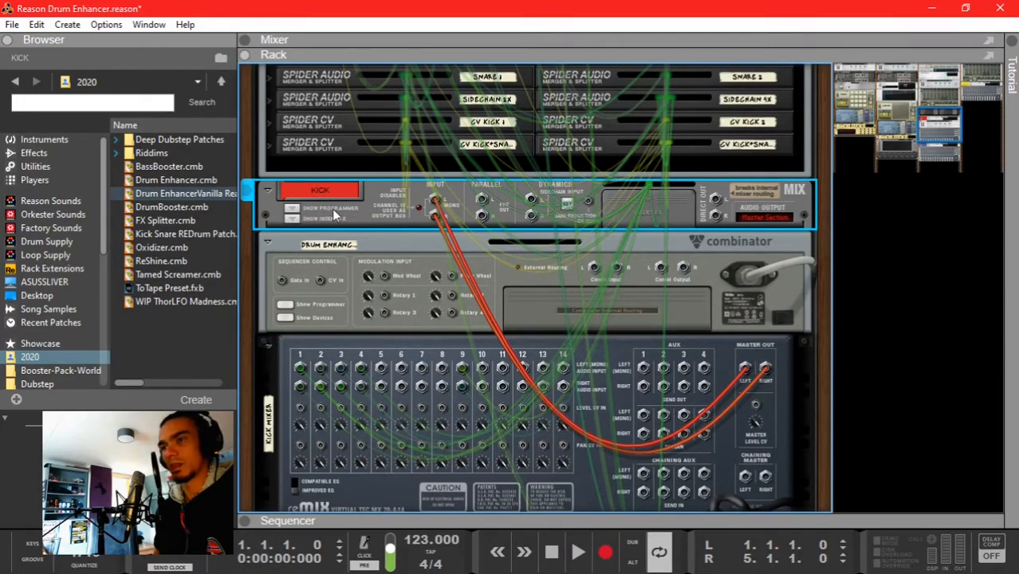
left_click(291, 220)
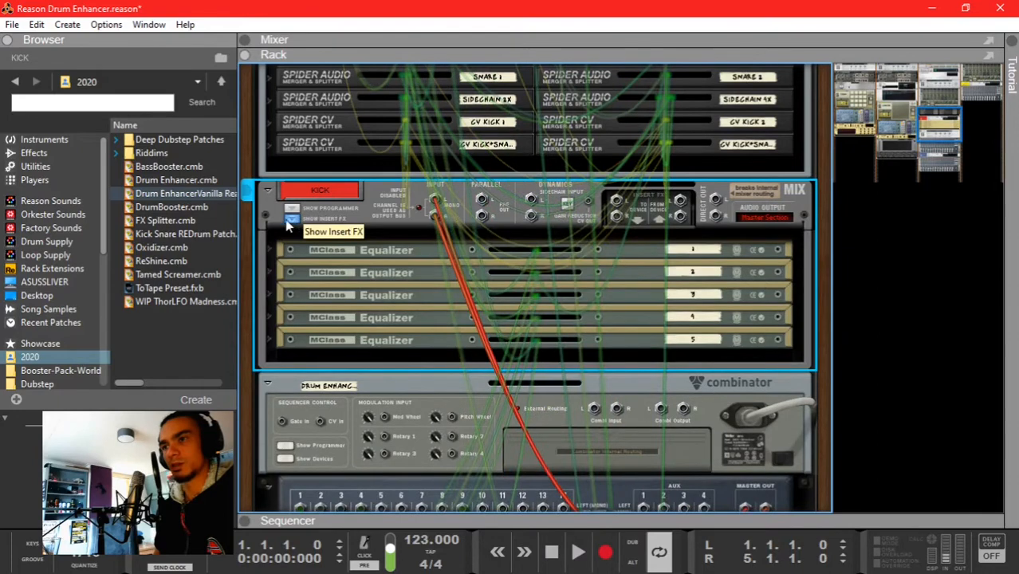
scroll(567, 227, "down", 3)
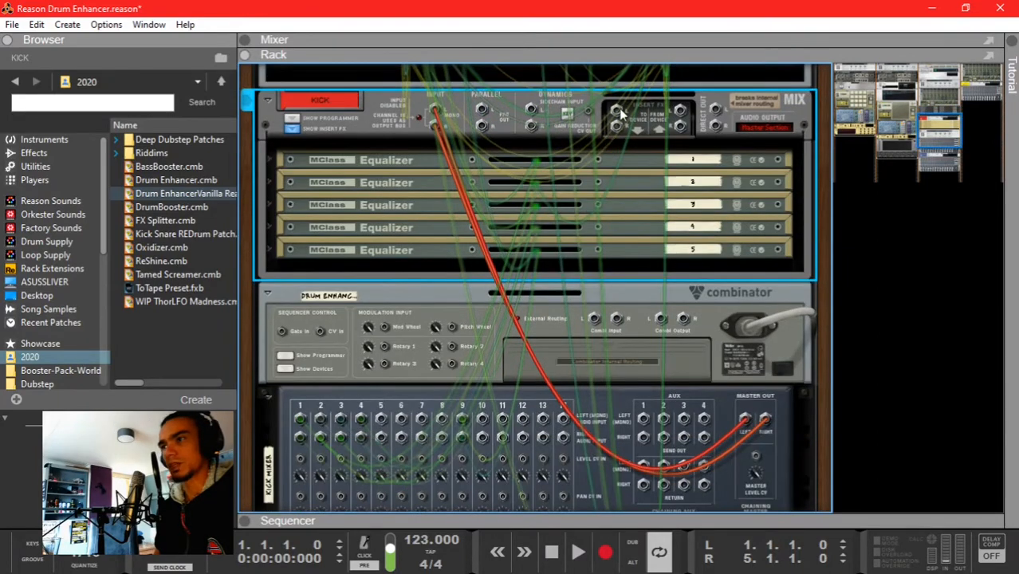
left_click_drag(620, 112, 594, 334)
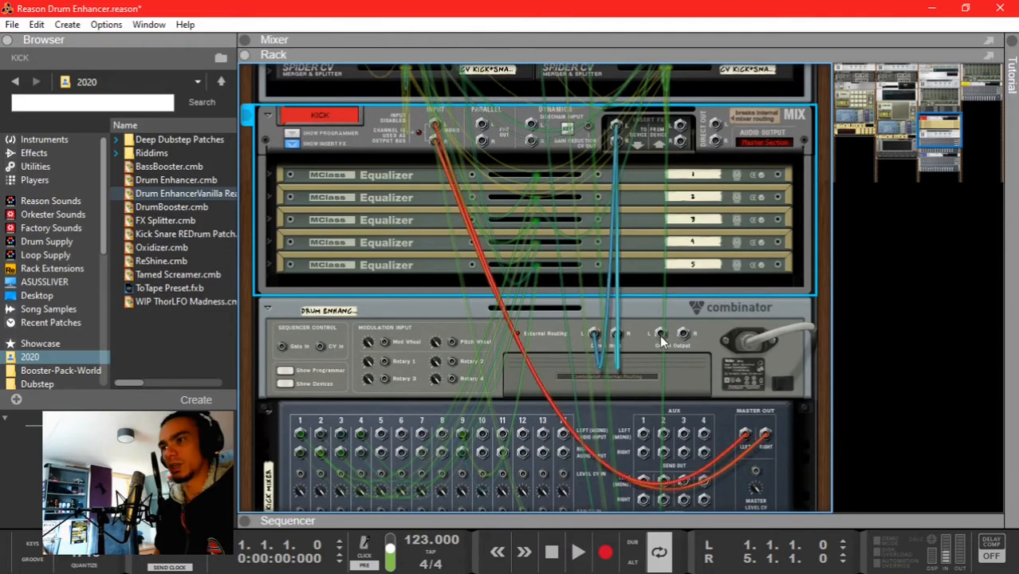
left_click_drag(661, 341, 680, 126)
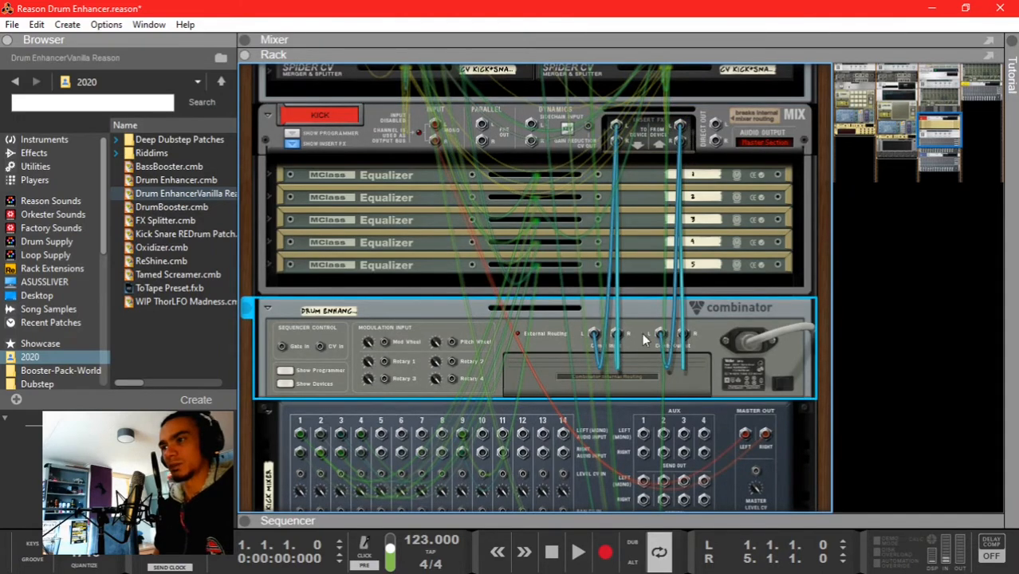
key("Tab")
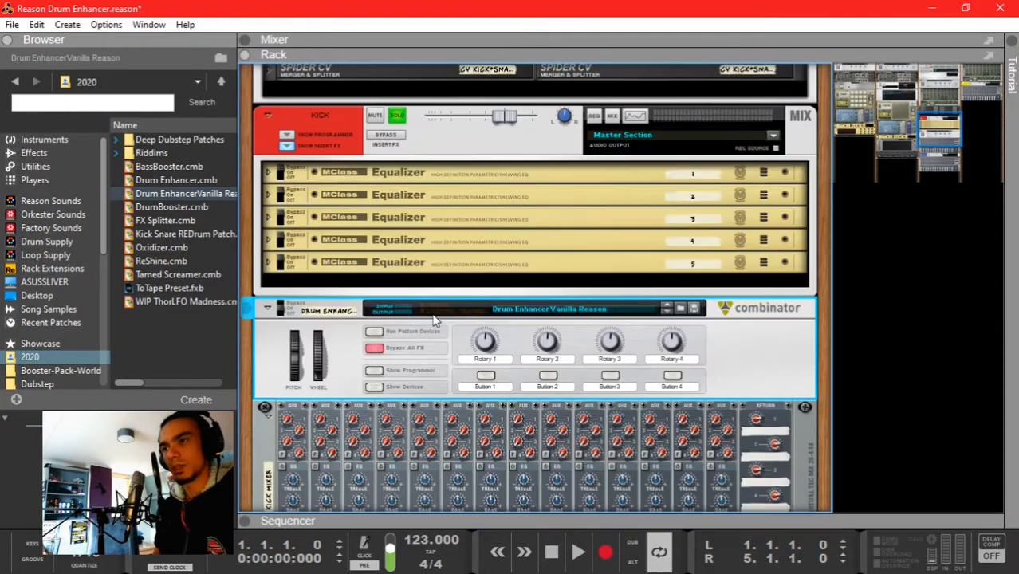
Step: Show the devices inside the Drum Enhancer combinator, play the kick pattern and turn off its Bypass All FX
scroll(410, 373, "down", 2)
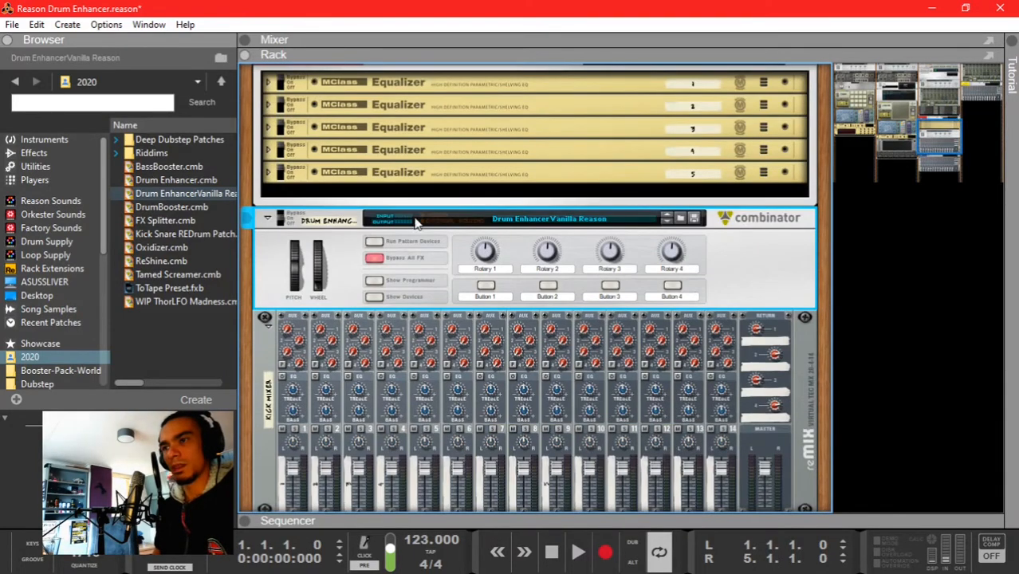
left_click(374, 297)
scroll(407, 319, "up", 1)
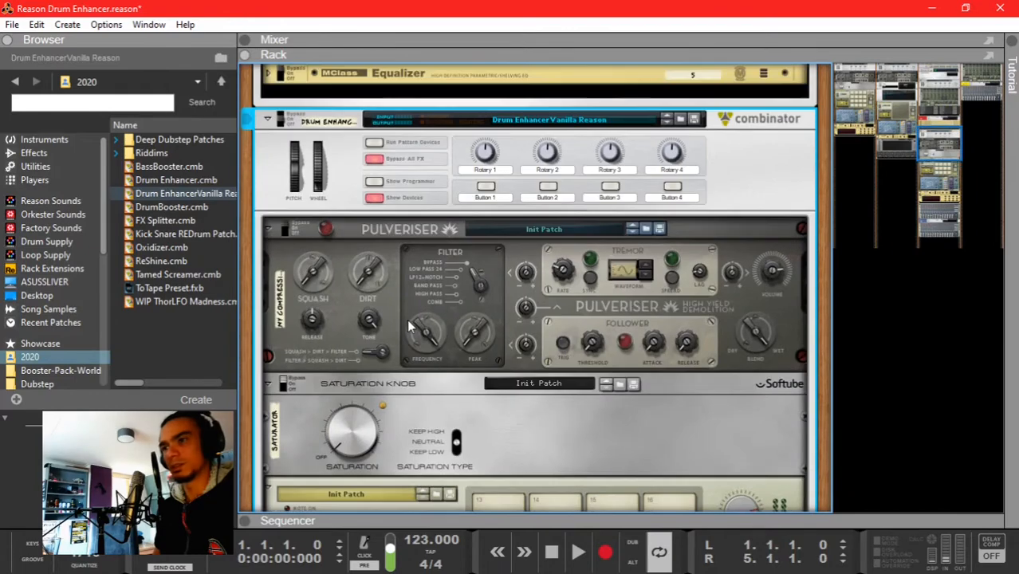
scroll(409, 325, "down", 1)
scroll(407, 318, "up", 2)
scroll(398, 287, "down", 1)
key("space")
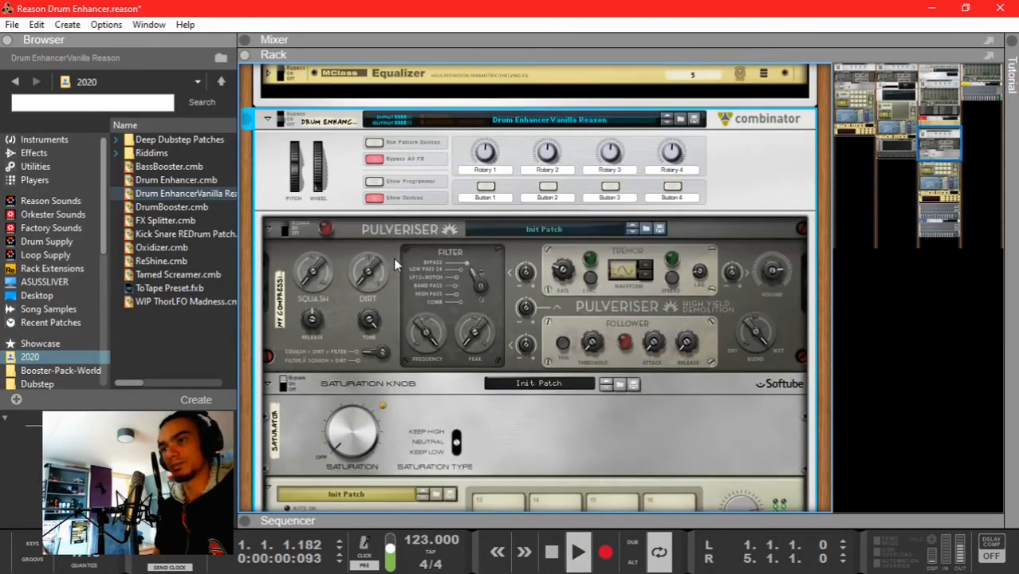
scroll(393, 258, "up", 2)
left_click(374, 250)
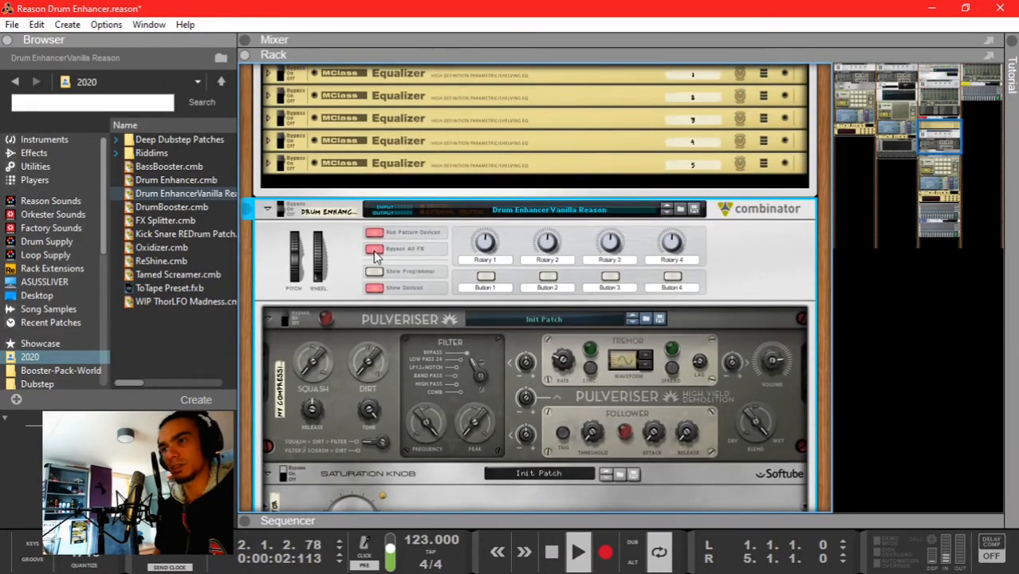
Step: Look through the combinator's effect devices while the soloed kick plays, and stop playback
scroll(374, 253, "down", 4)
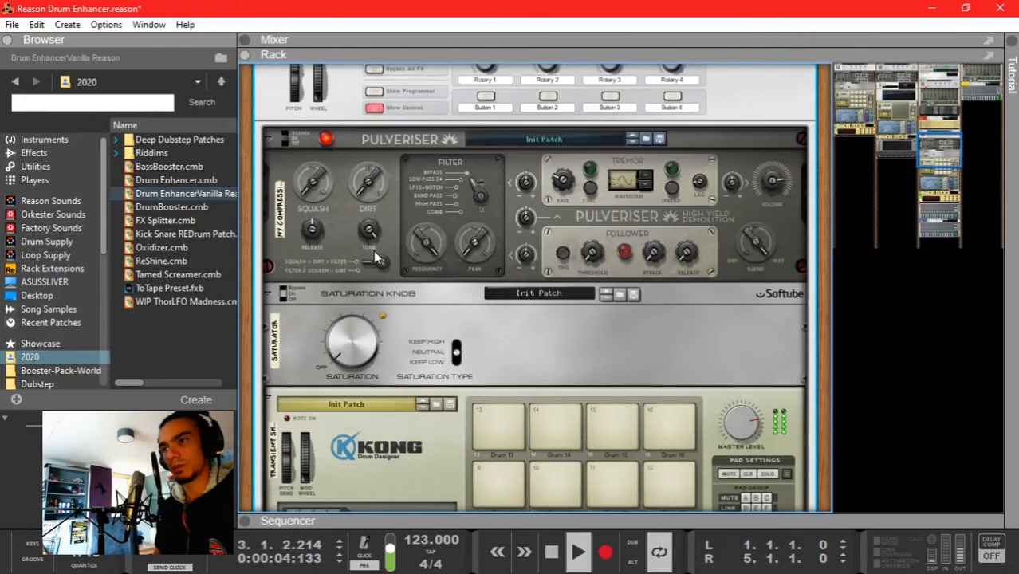
scroll(481, 284, "down", 6)
scroll(481, 285, "down", 10)
scroll(374, 299, "up", 15)
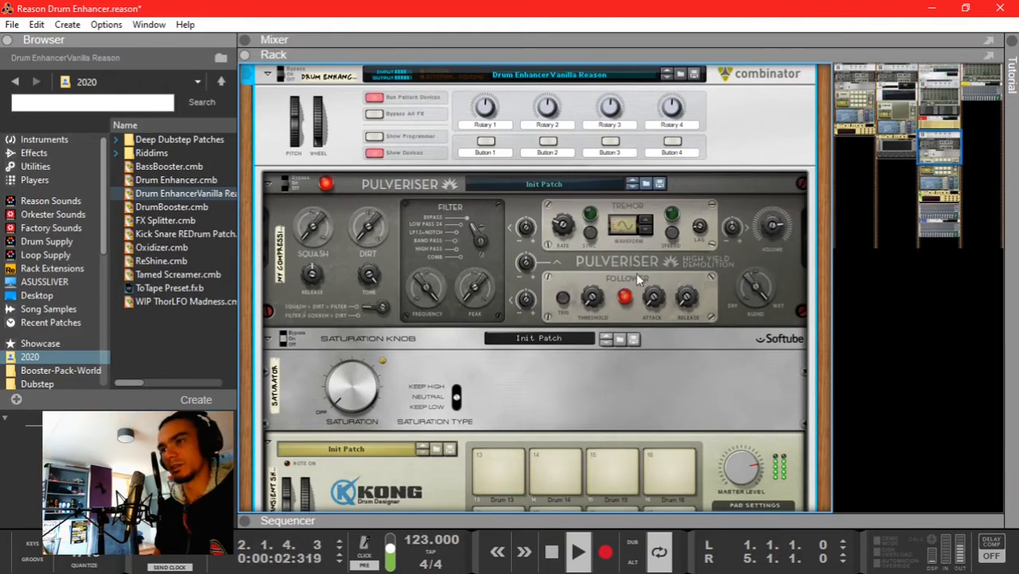
key("space")
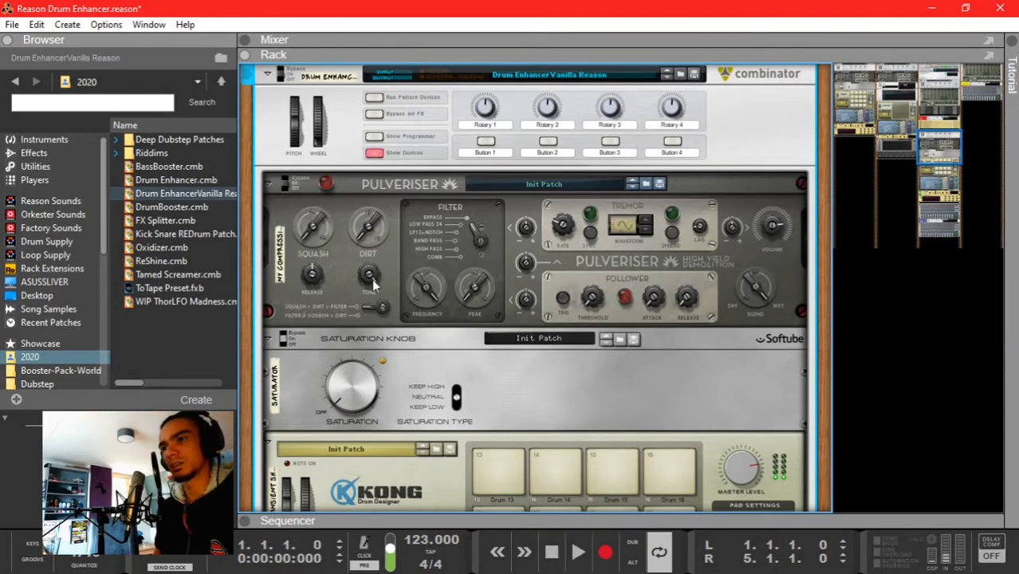
Step: Raise the Squash on the NY Compression Pulveriser while auditioning the kick, and stop playback
left_click(426, 225)
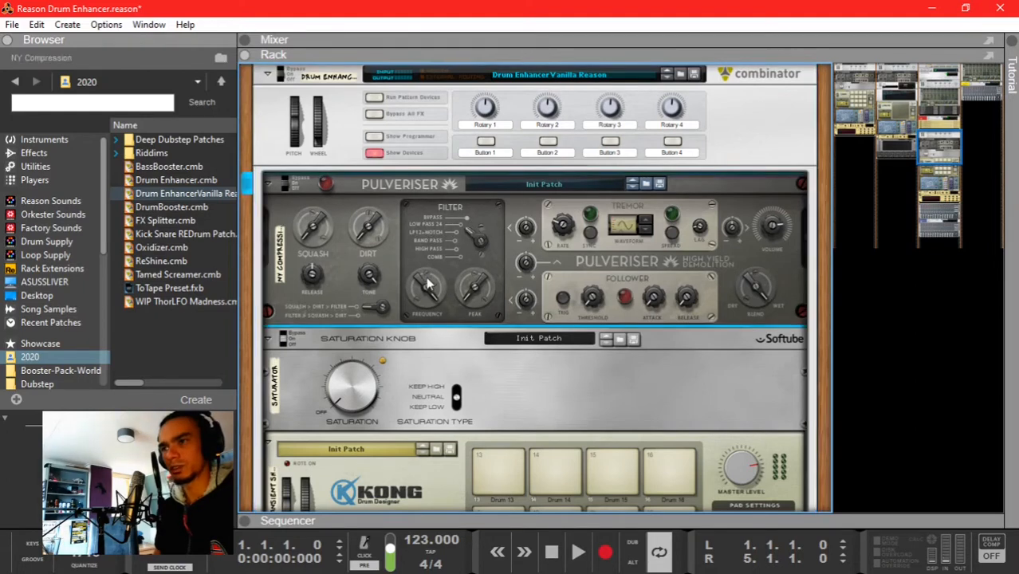
left_click_drag(425, 317, 422, 342)
key("space")
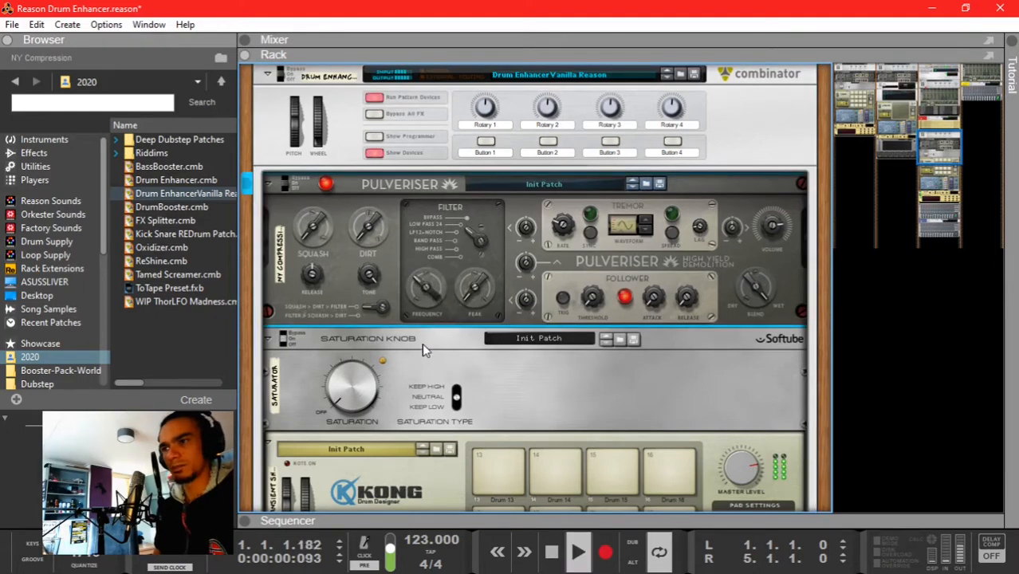
mouse_move(422, 299)
left_mouse_down()
mouse_move(419, 283)
mouse_move(418, 292)
left_mouse_up()
left_click_drag(311, 217, 319, 139)
key("space")
Step: Set the Blend of the NY Compression Pulveriser to 33% while the kick plays, and stop playback
left_click_drag(757, 281, 756, 302)
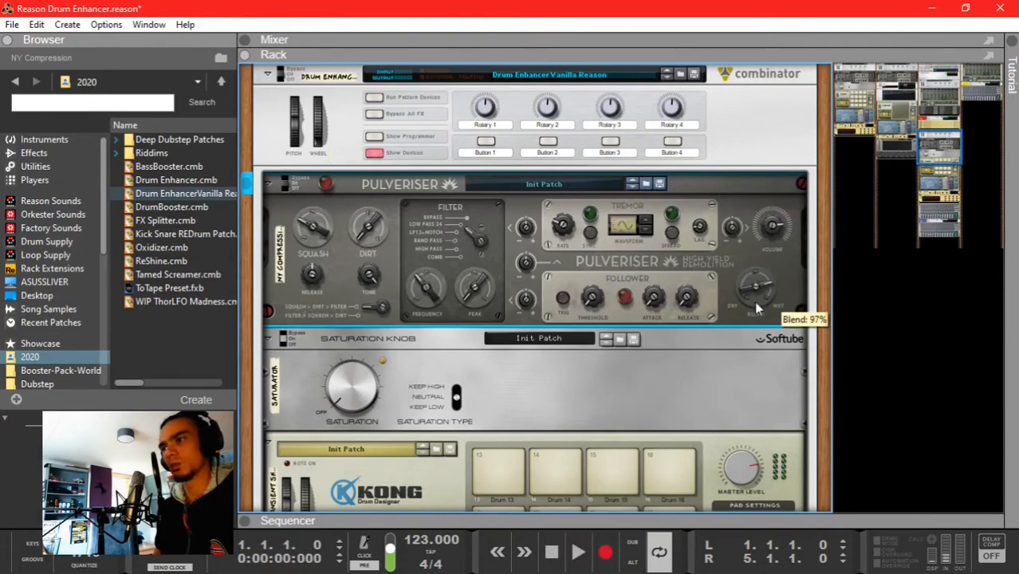
left_click_drag(761, 387, 761, 387)
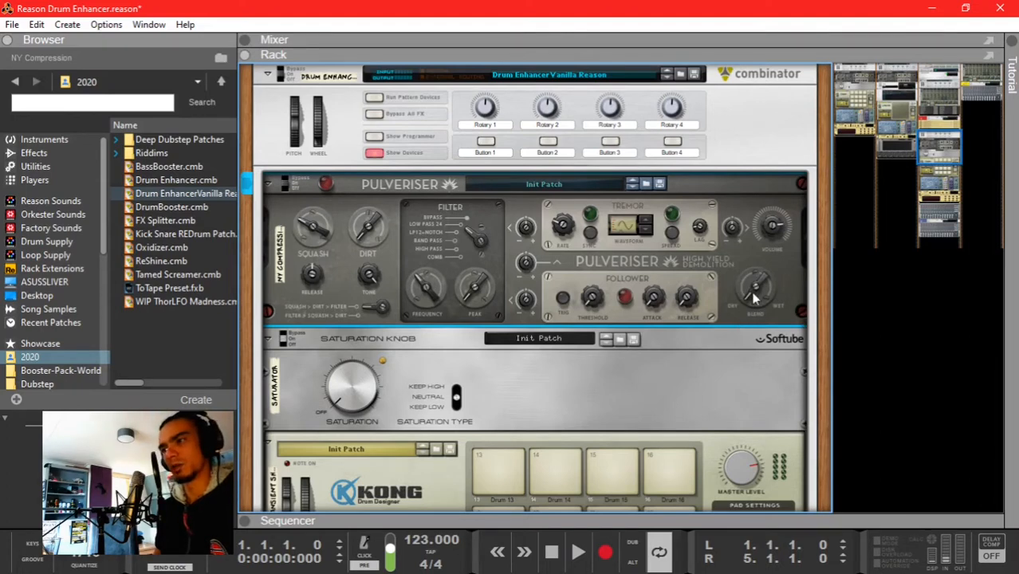
key("space")
left_click_drag(754, 298, 763, 144)
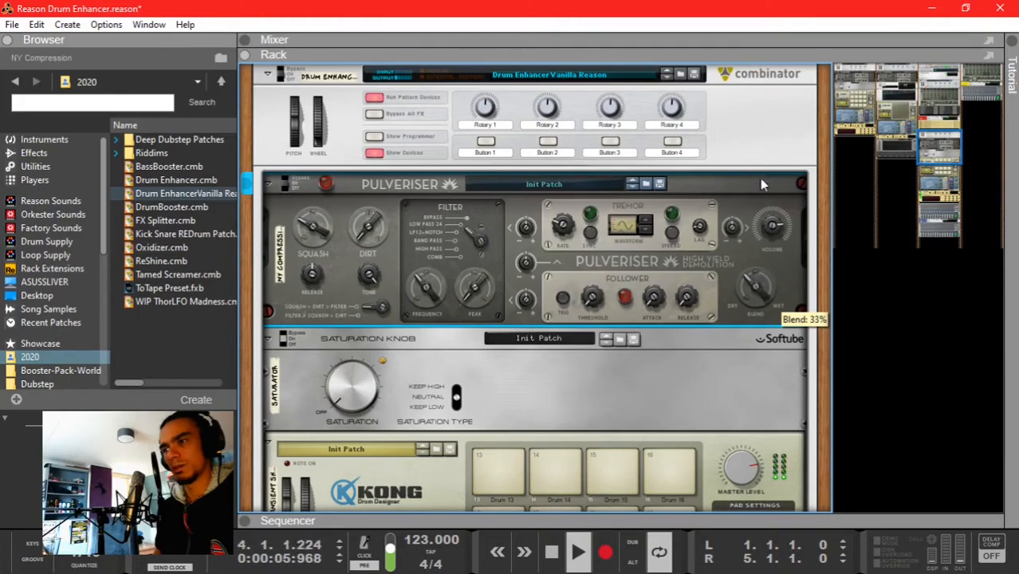
scroll(558, 232, "down", 2)
key("space")
Step: Switch the Saturator's saturation type to Keep Low, and briefly view the KICK channel's Spectrum EQ
scroll(399, 291, "up", 1)
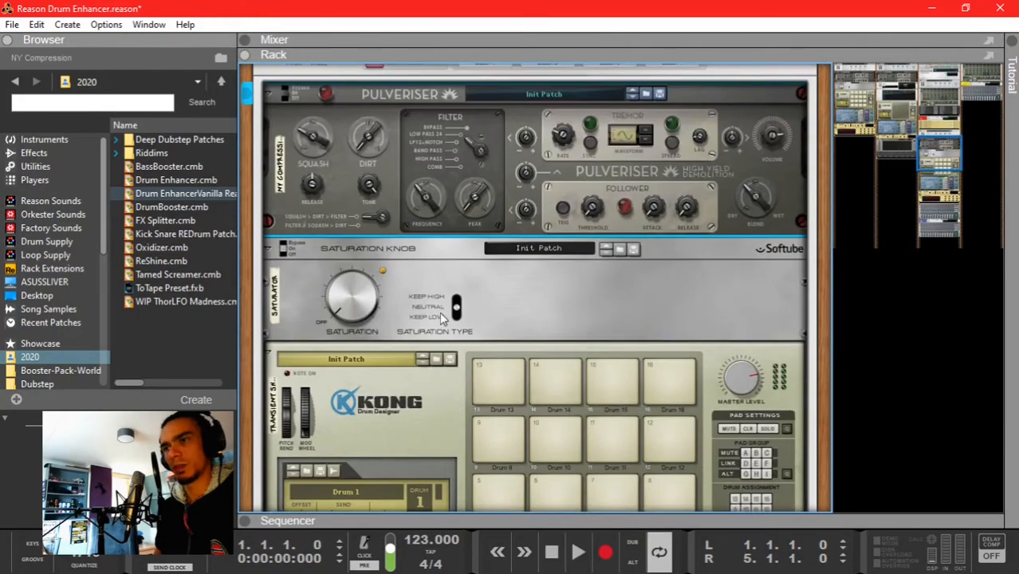
left_click(355, 289)
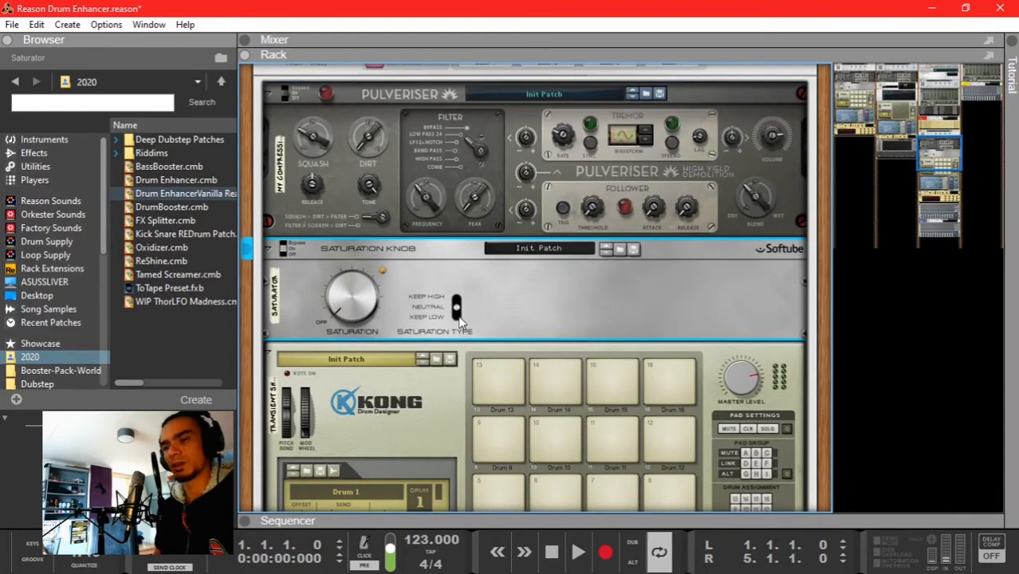
key("F2")
key("F2")
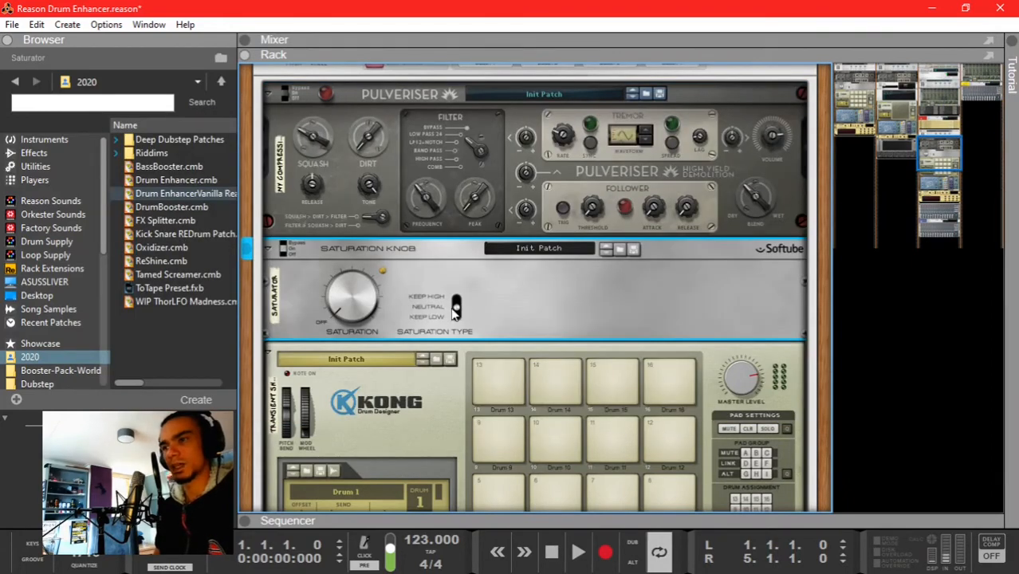
key("F2")
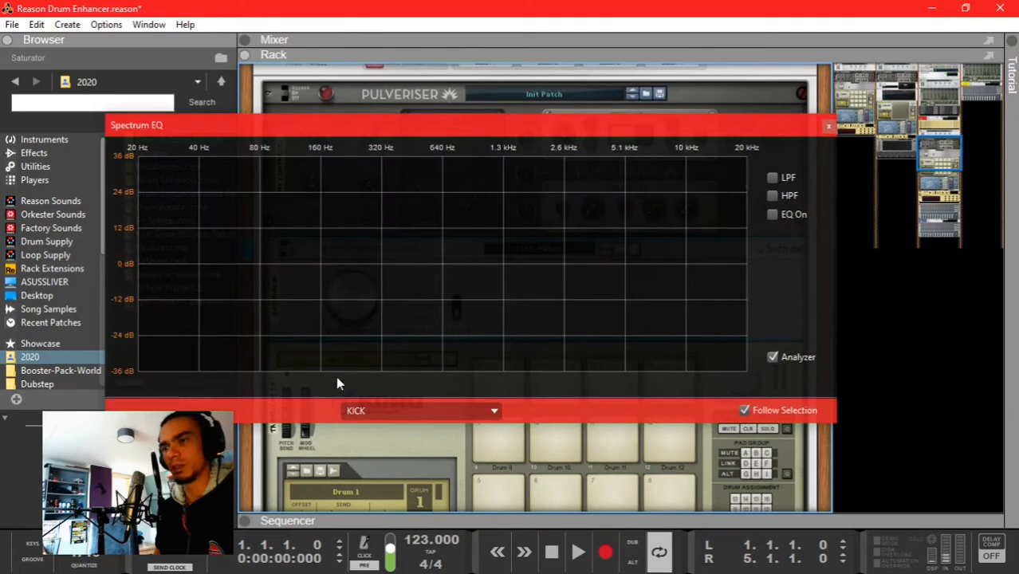
key("F2")
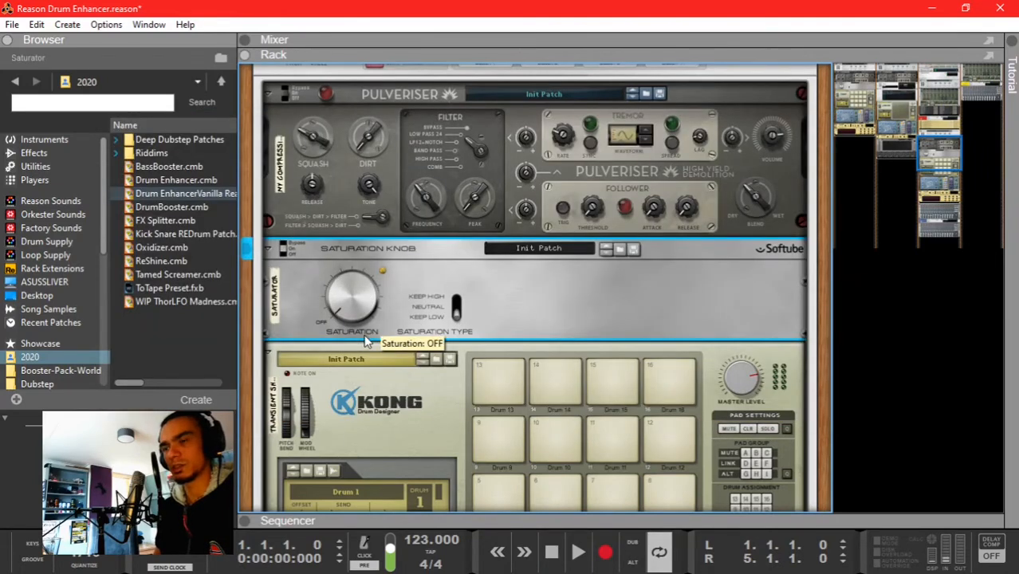
Step: Raise the Saturator's saturation to 3.3 while the kick plays, and stop playback
key("space")
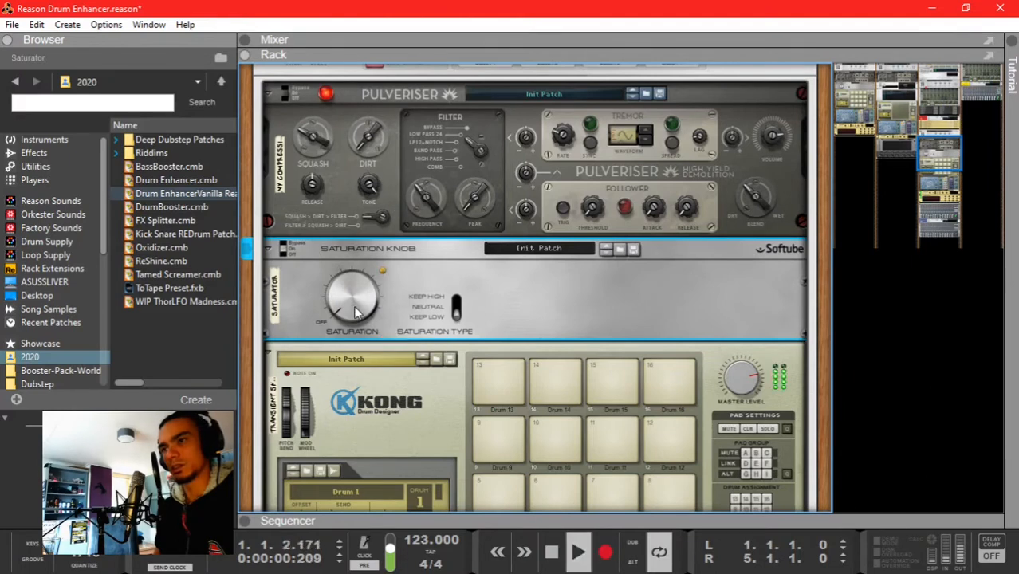
left_click_drag(356, 313, 364, 197)
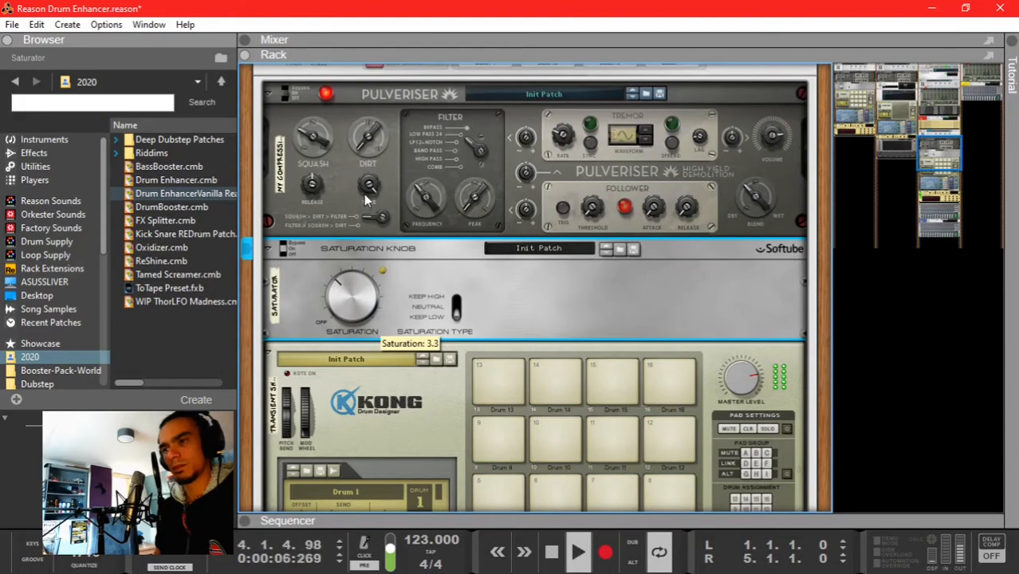
key("space")
Step: Look over the devices in the kick's insert chain, and set the Redrum's Drum 1 length to 127
scroll(677, 294, "down", 10)
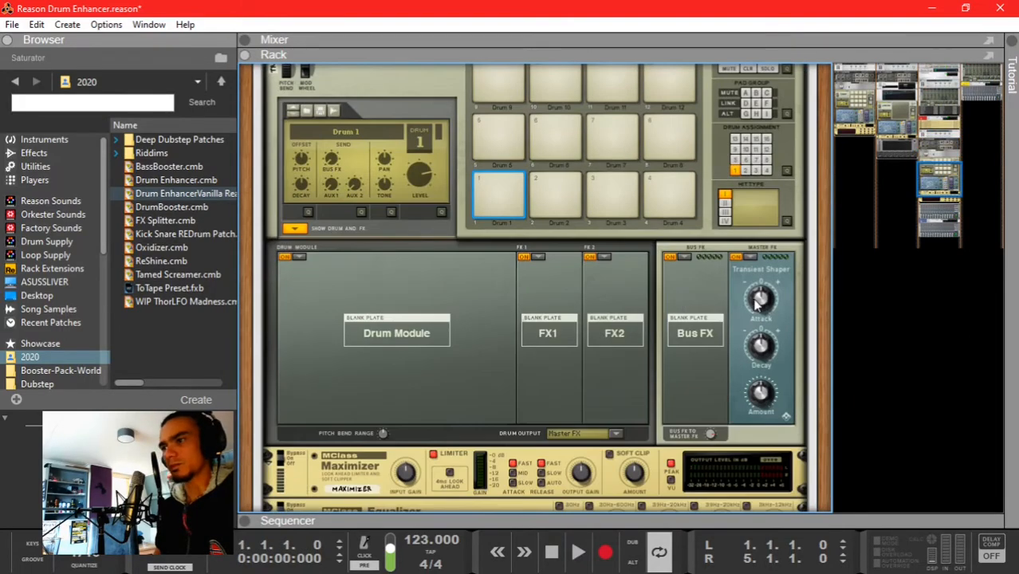
scroll(757, 344, "up", 12)
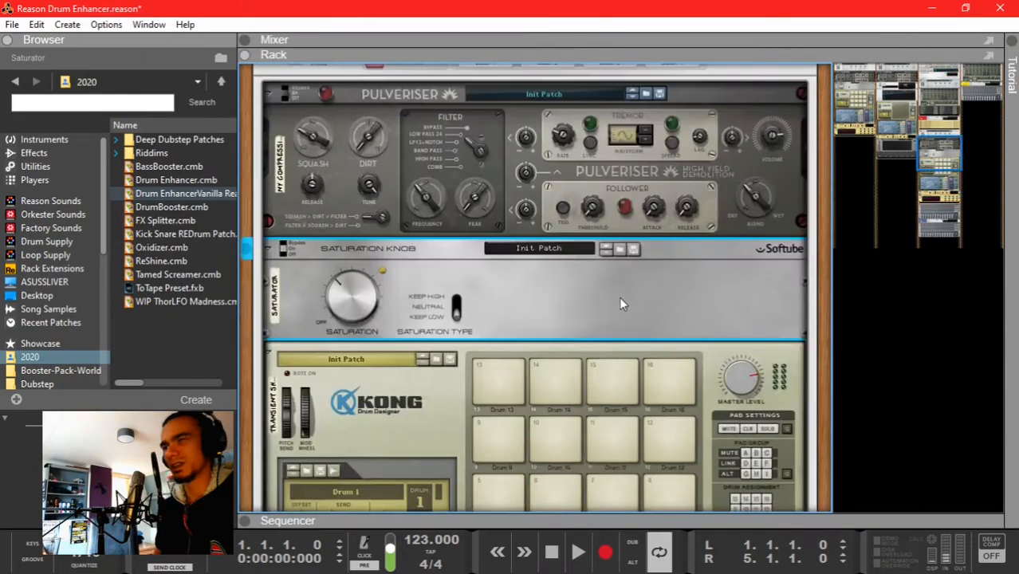
scroll(770, 273, "down", 6)
scroll(770, 273, "up", 10)
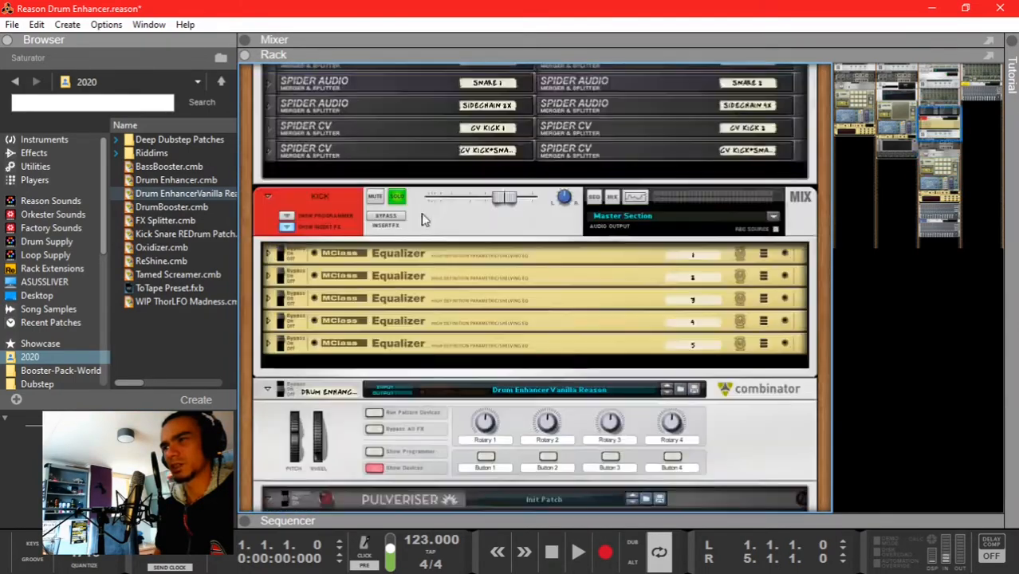
scroll(348, 273, "down", 2)
left_click_drag(325, 299, 327, 376)
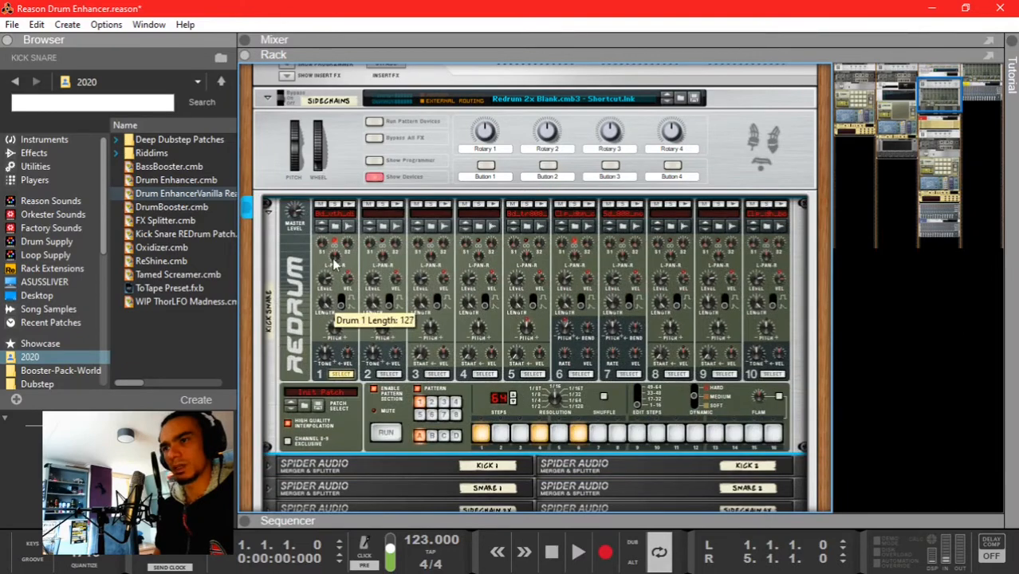
Step: Set the Transient Shaper's Decay to 46 and Amount to 82 while the kick plays, and stop playback
scroll(679, 327, "down", 15)
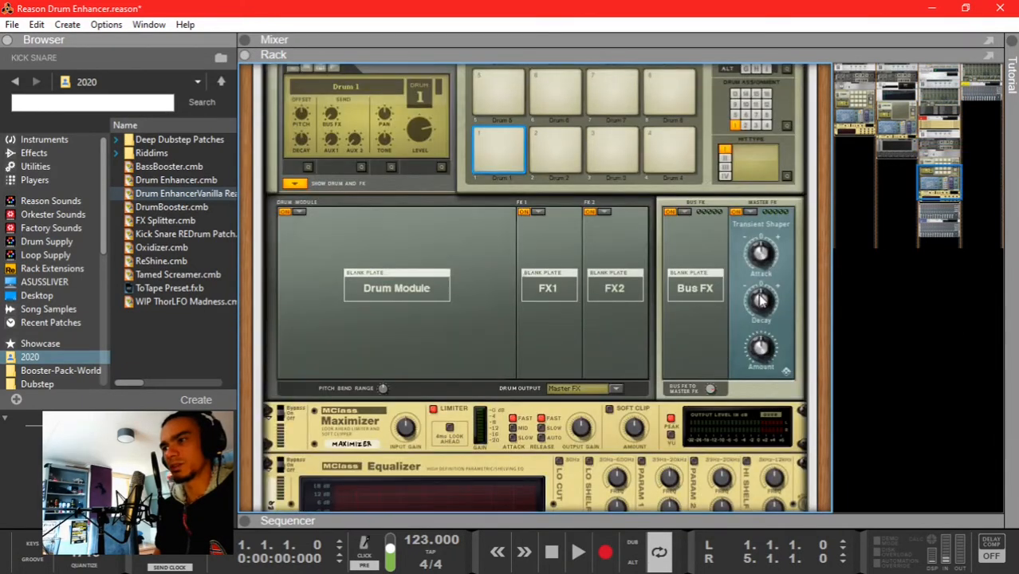
key("space")
left_click(761, 300)
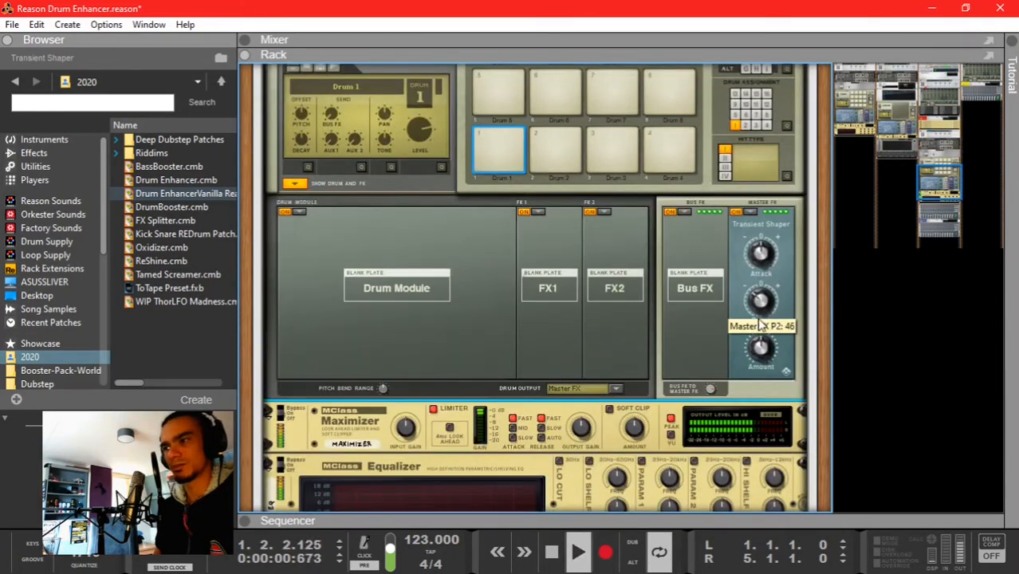
left_click_drag(759, 360, 763, 307)
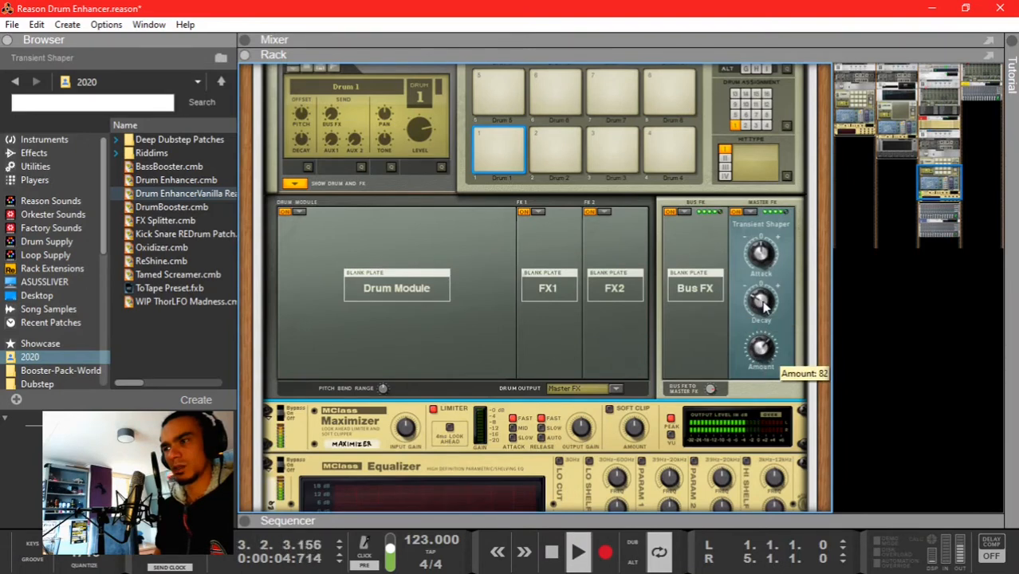
key("space")
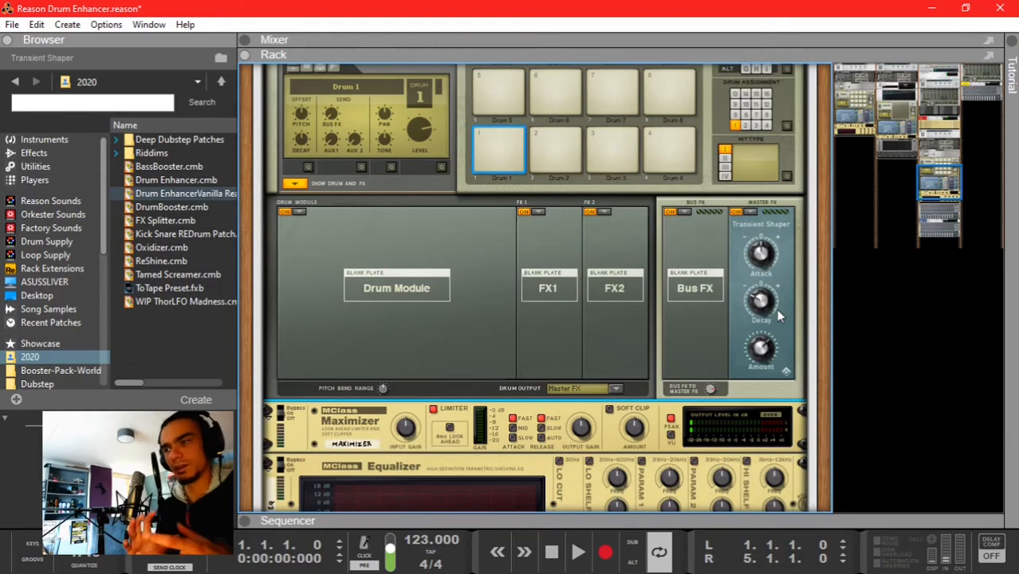
Step: Audition the kick through the MClass Maximizer, adjust its input gain during playback, and stop playback
scroll(636, 294, "down", 3)
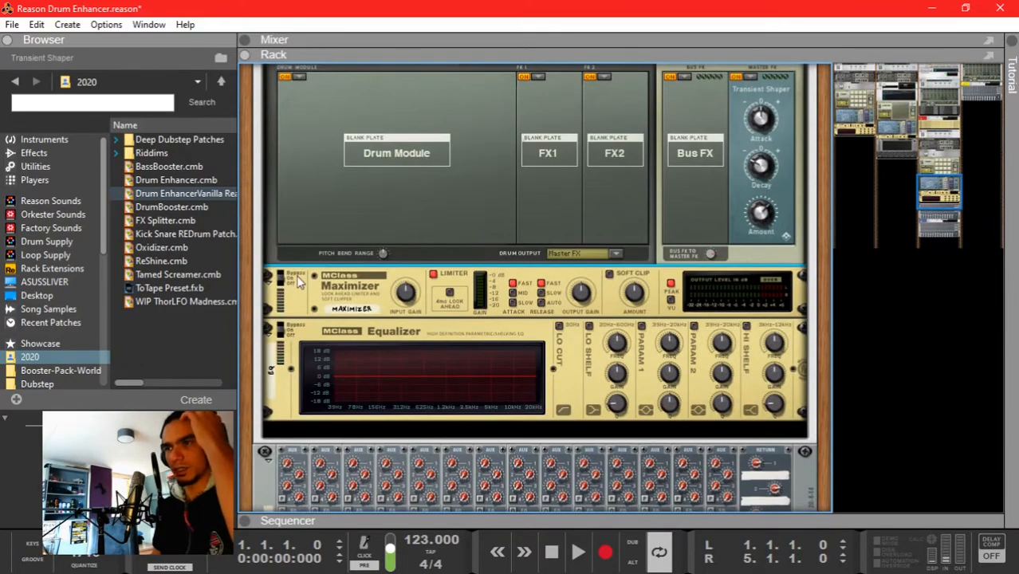
key("space")
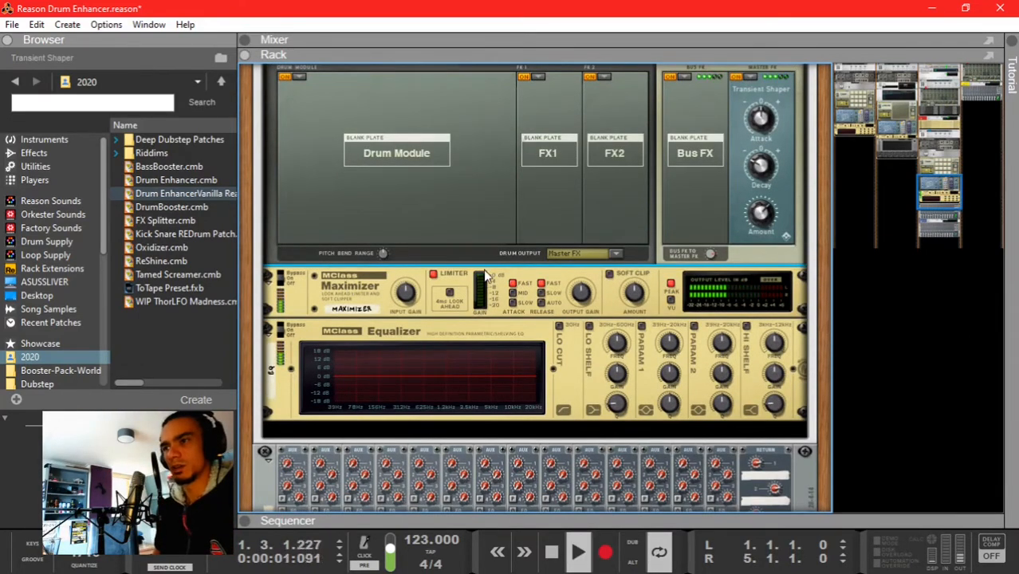
key("space")
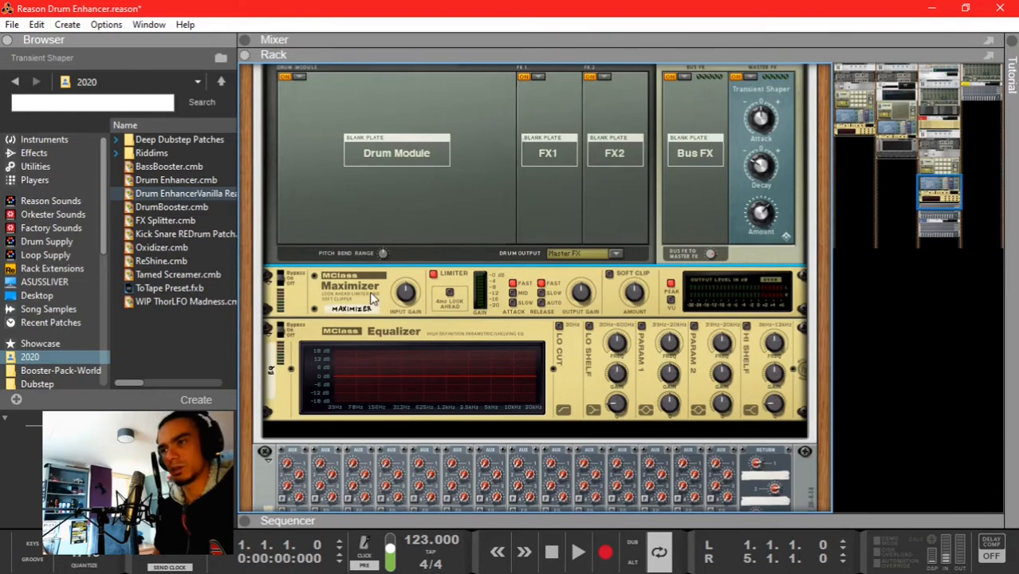
left_click(407, 312)
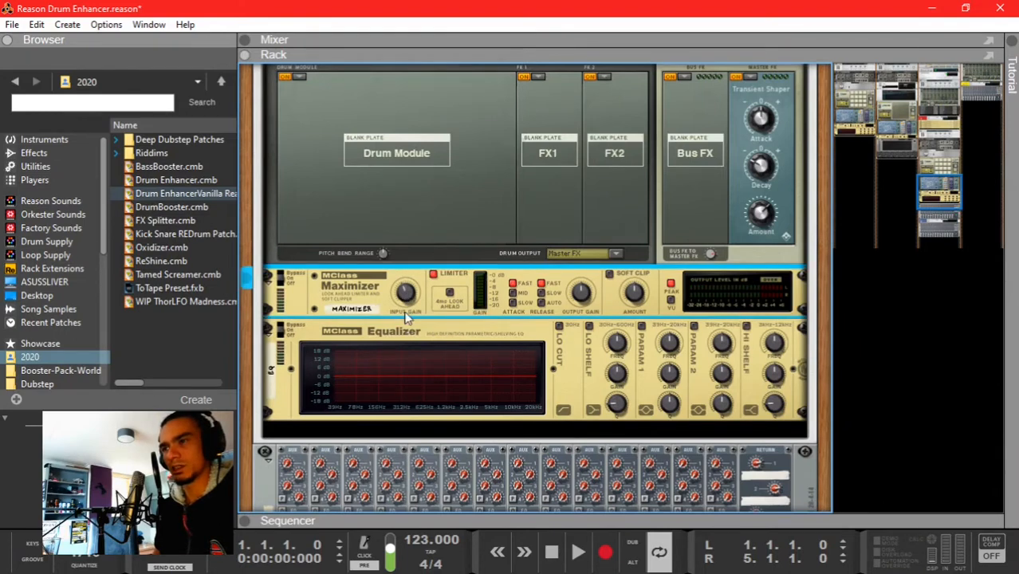
key("space")
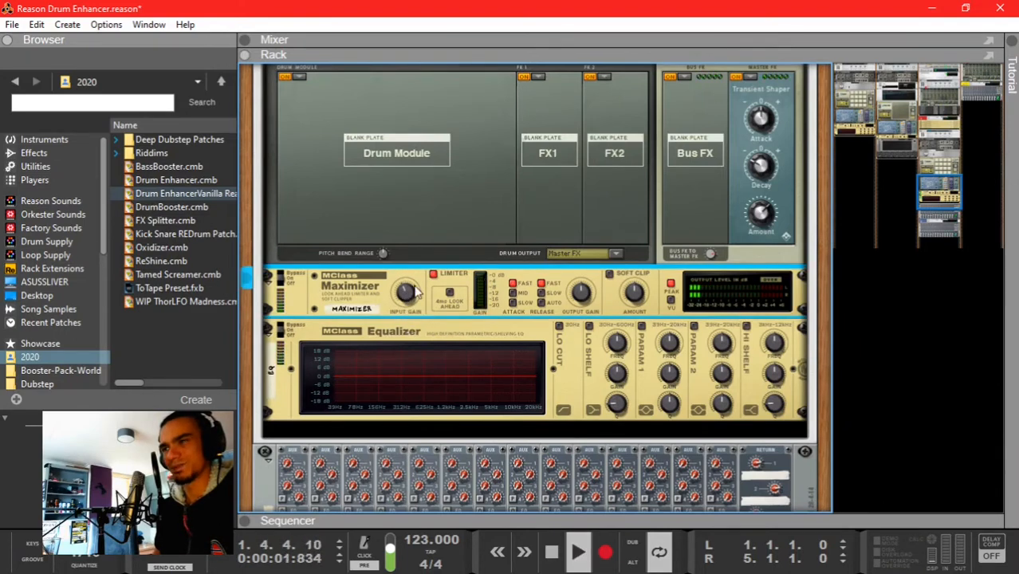
left_click_drag(409, 293, 410, 311)
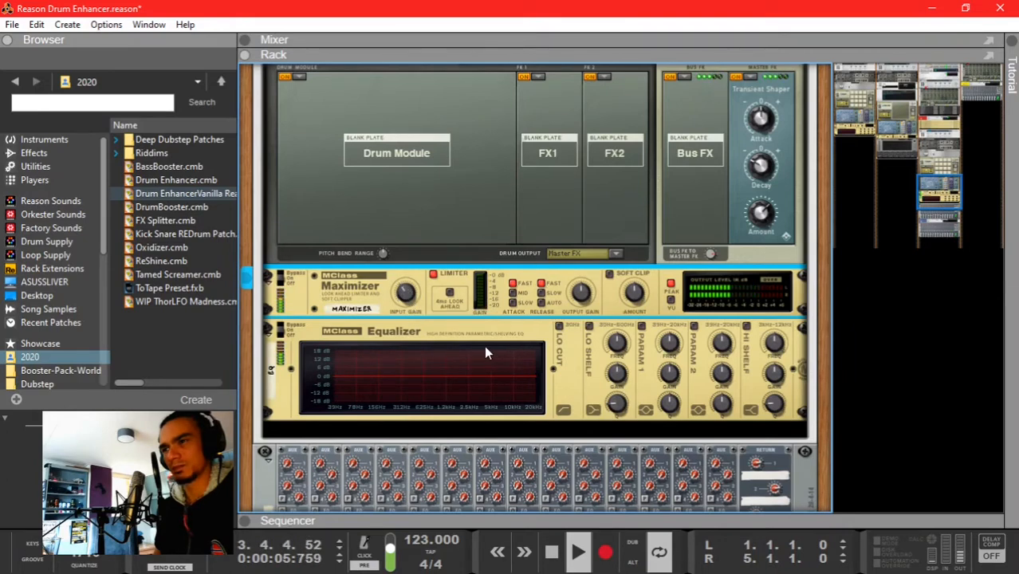
key("space")
Step: Open the KICK channel's Spectrum EQ, move its window out of the way, and view the kick's spectrum during playback
key("F2")
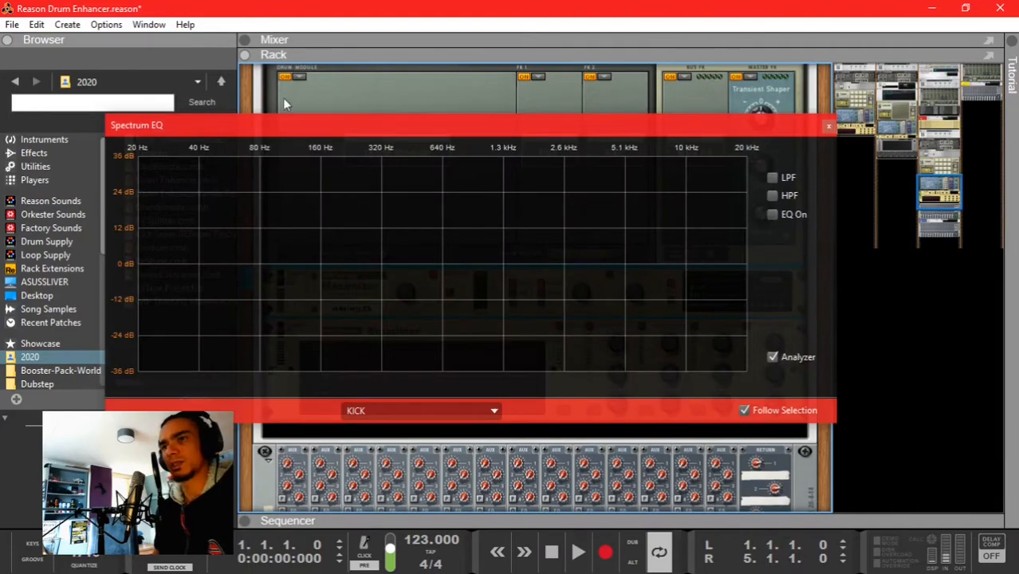
left_click_drag(267, 130, 208, 51)
key("space")
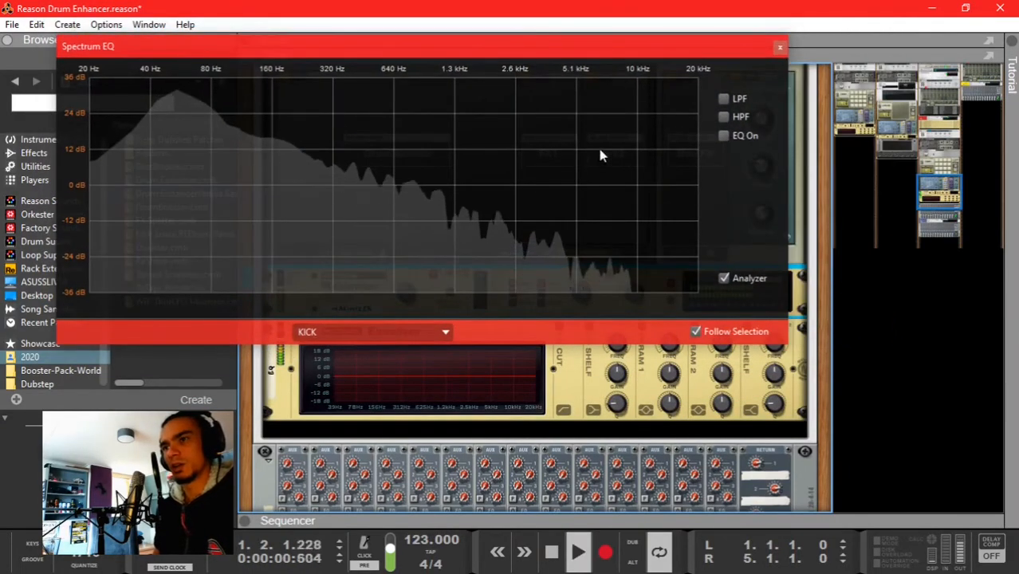
key("space")
Step: Enable the KICK channel's low-pass filter at 210 Hz, audition the kick, and close the Spectrum EQ
left_click(723, 99)
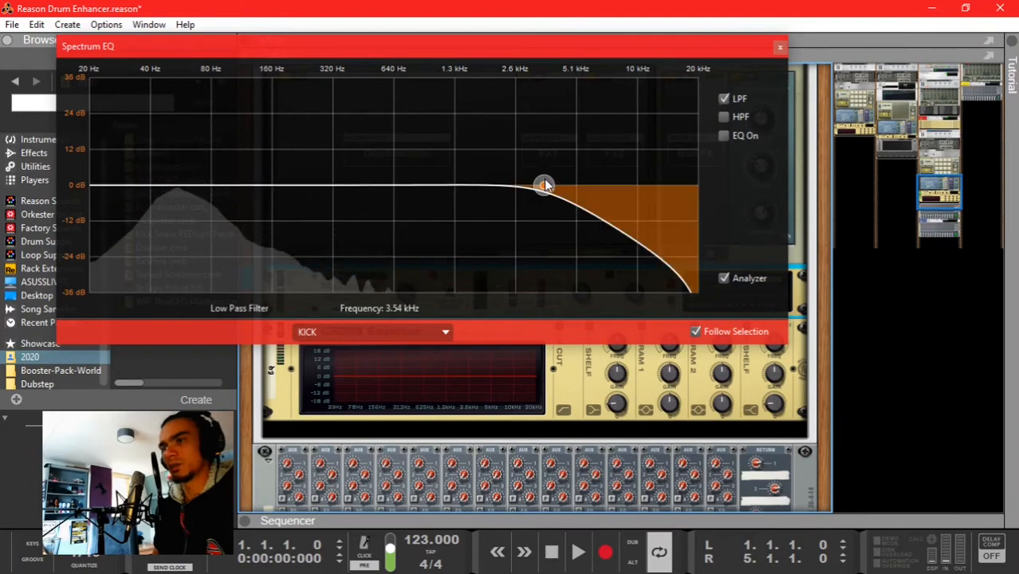
left_click_drag(544, 183, 296, 186)
key("space")
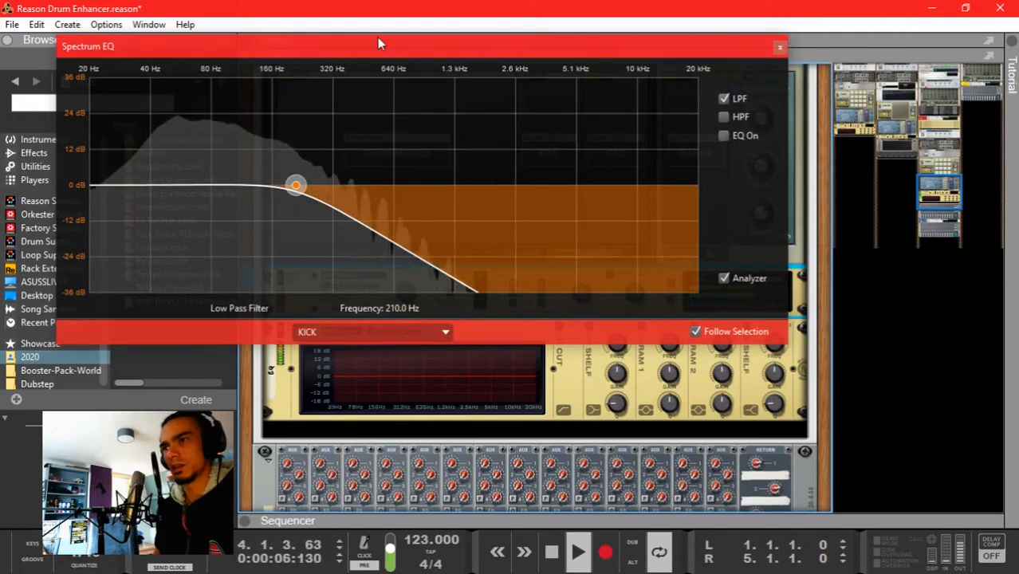
key("F2")
key("space")
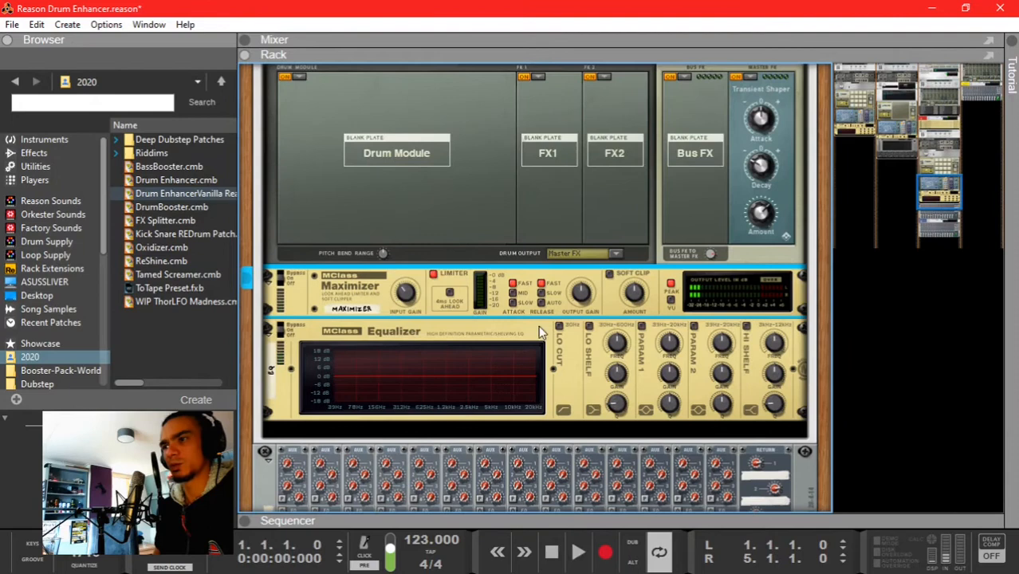
Step: Enable Param 1 on the combinator's MClass Equalizer as a narrow low-end cut of -18.3 dB, and fine-tune it while the kick plays
left_click(390, 347)
left_click(642, 327)
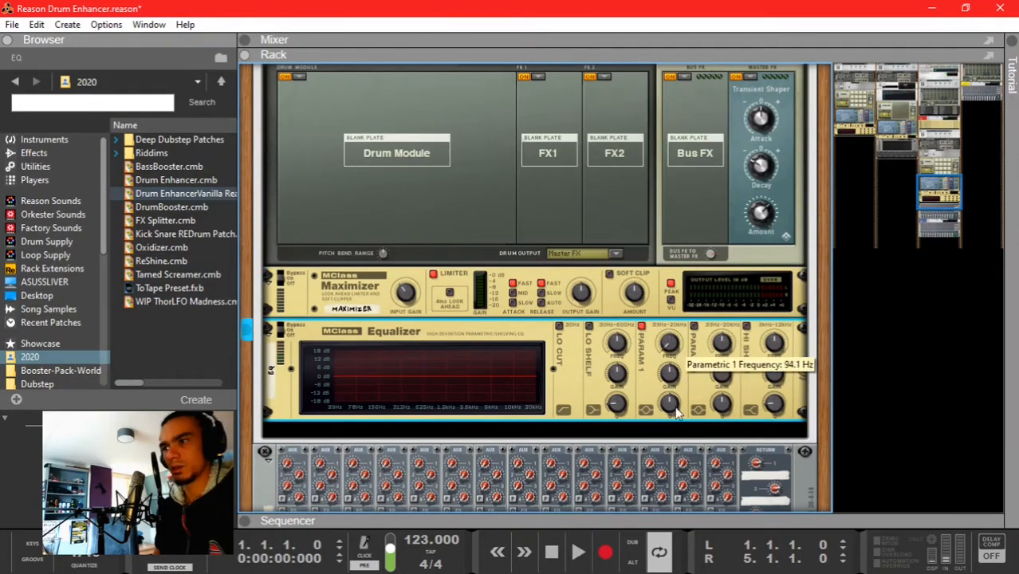
left_click_drag(669, 373, 669, 355)
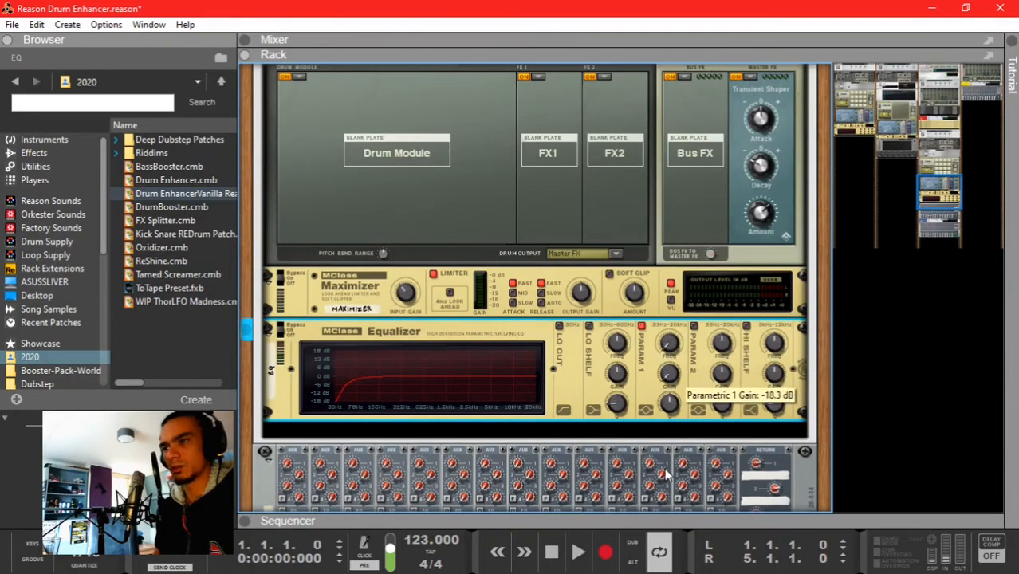
left_click_drag(670, 405, 676, 364)
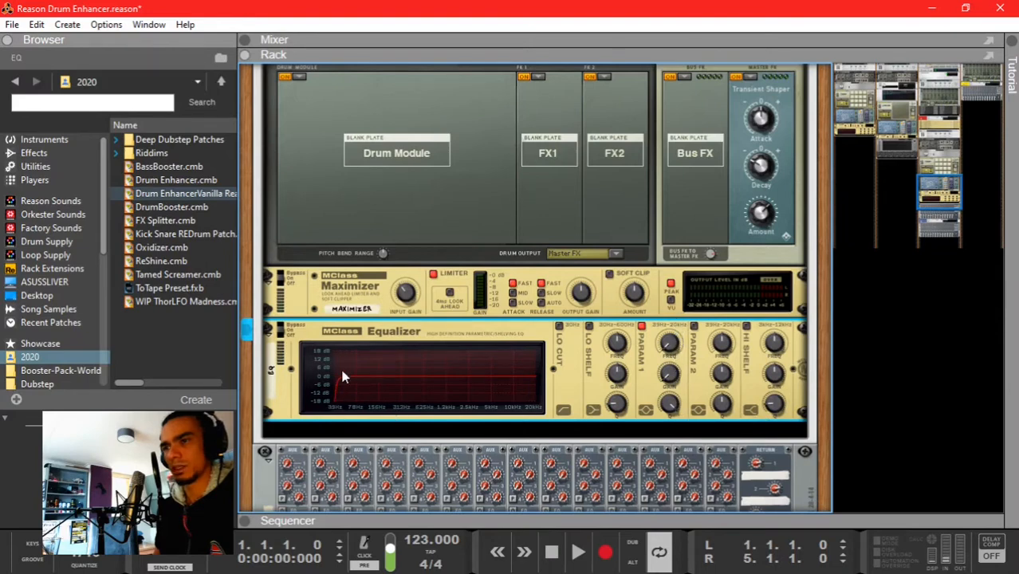
key("space")
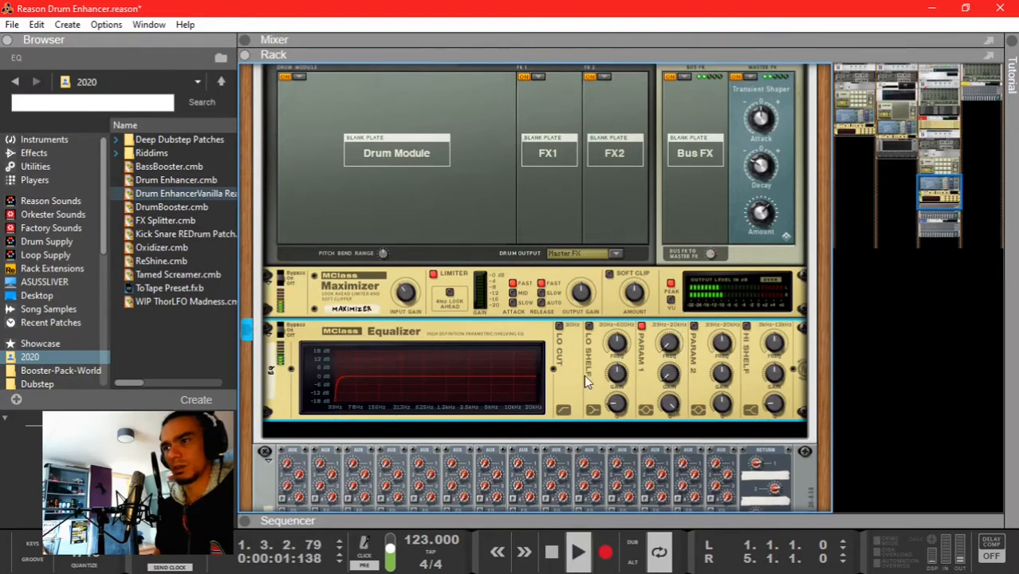
left_click_drag(668, 381, 673, 360)
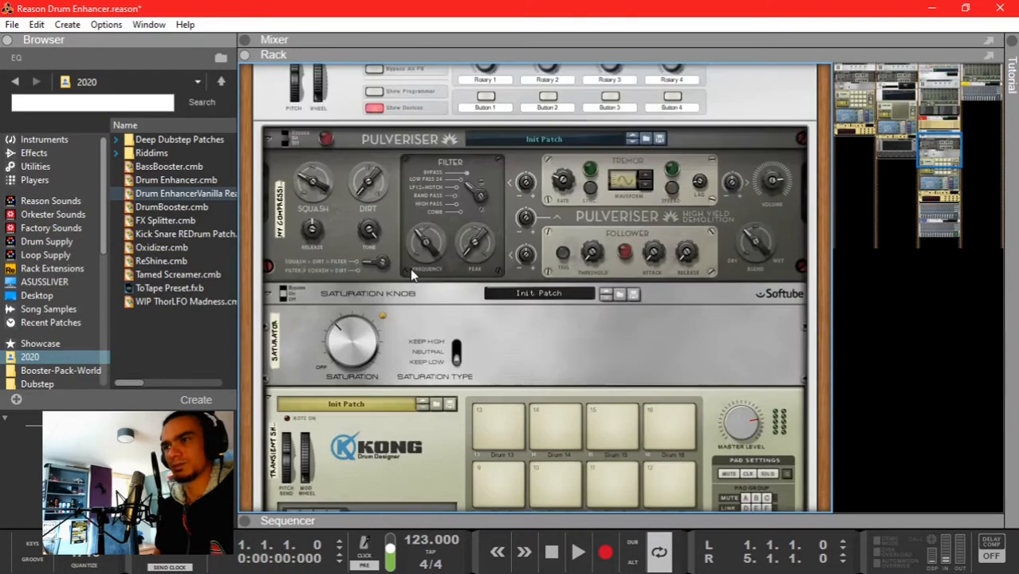
Step: Briefly view the KICK channel's Spectrum EQ, and hide the channel's insert FX devices above the Drum Enhancer combinator
scroll(412, 270, "up", 3)
key("F2")
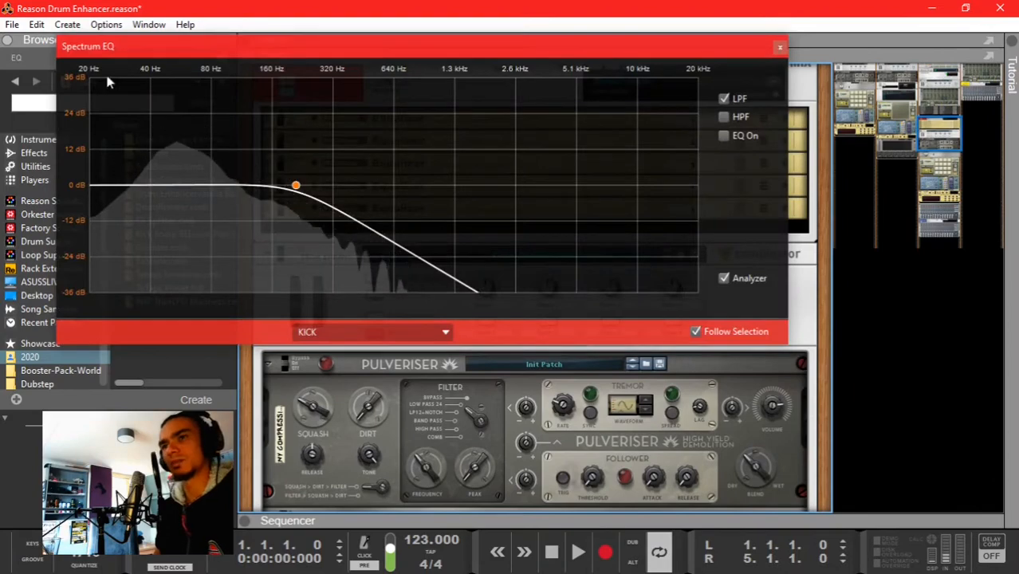
key("F2")
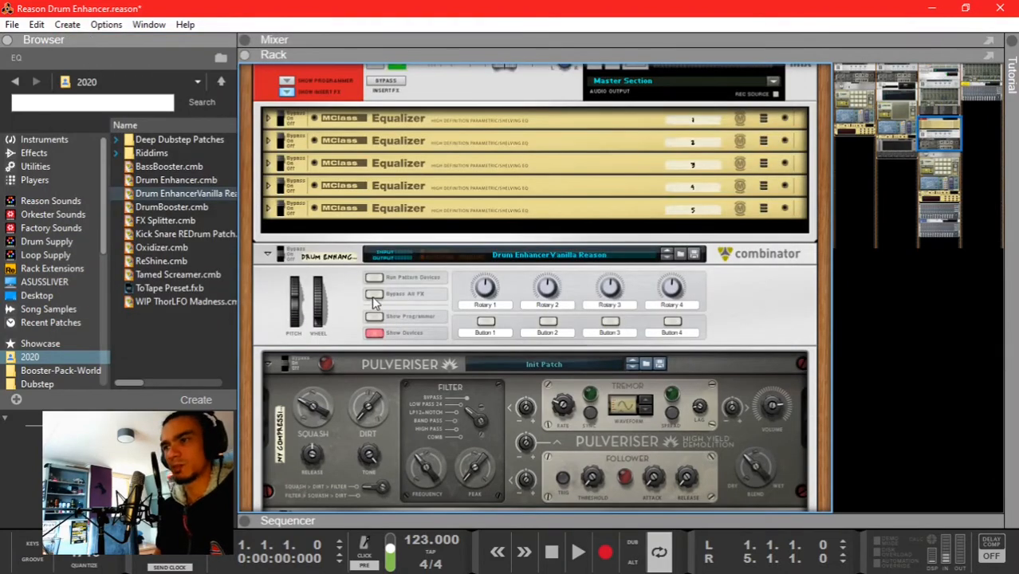
scroll(375, 302, "down", 4)
scroll(375, 301, "up", 3)
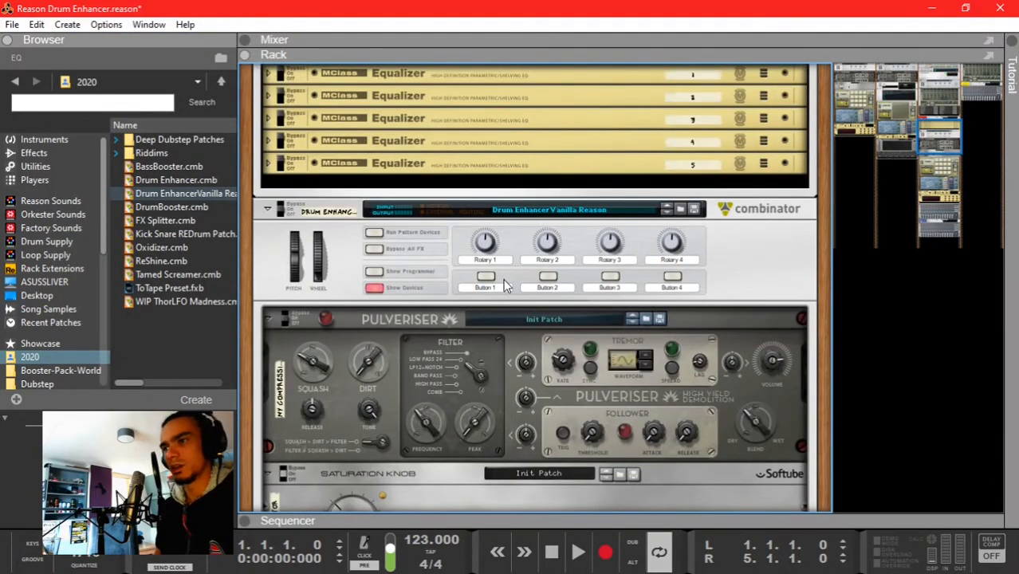
scroll(504, 284, "up", 4)
left_click(288, 228)
scroll(373, 229, "down", 2)
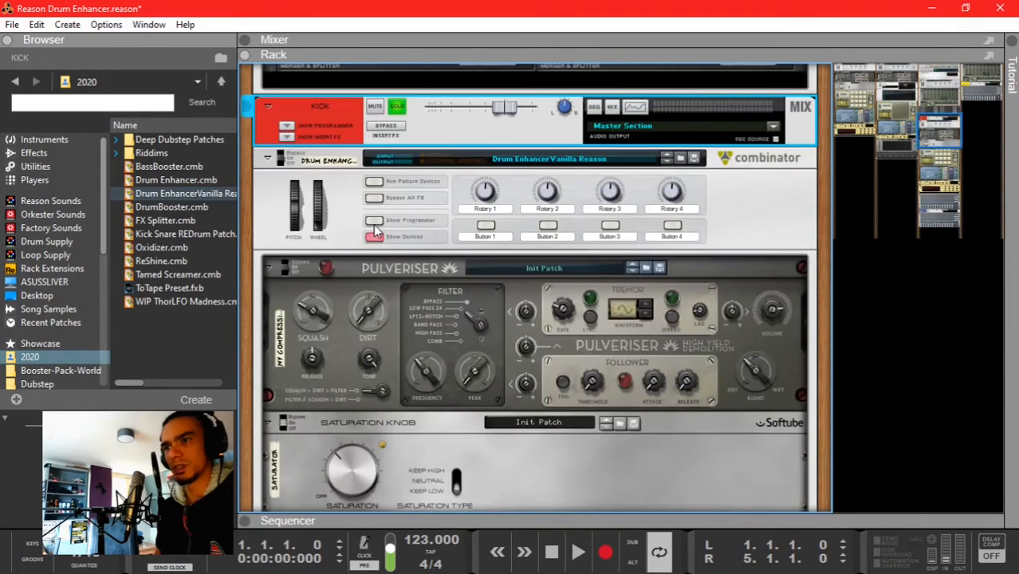
Step: Compare the playing kick with Bypass All FX on and off on the Drum Enhancer combinator, and stop playback
key("space")
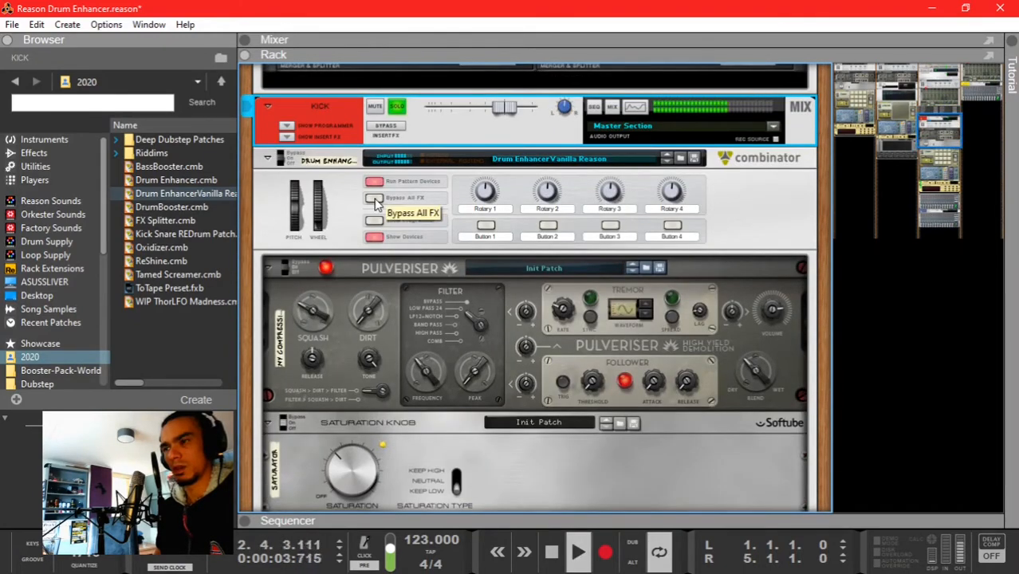
left_click(375, 199)
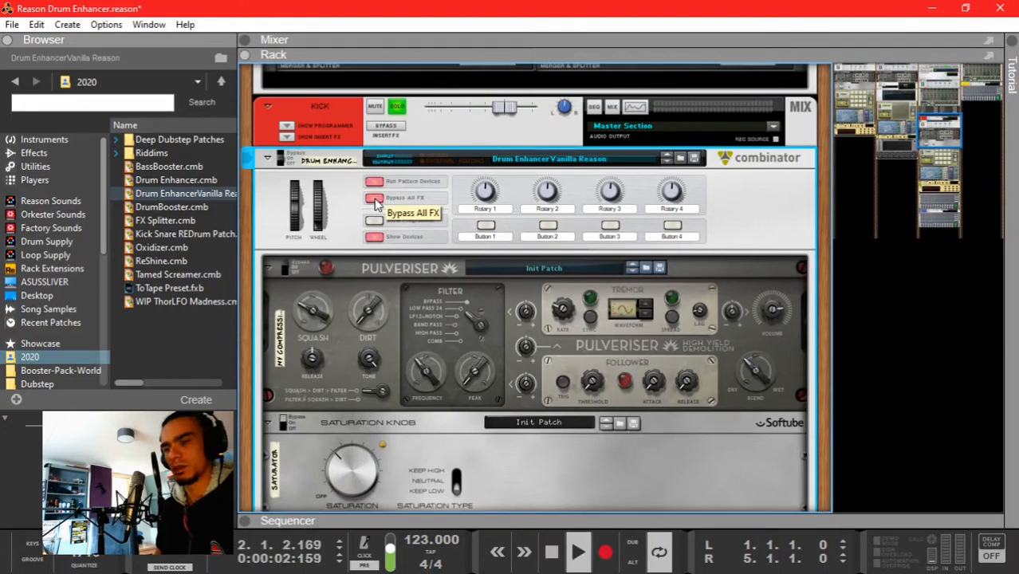
left_click(377, 202)
key("space")
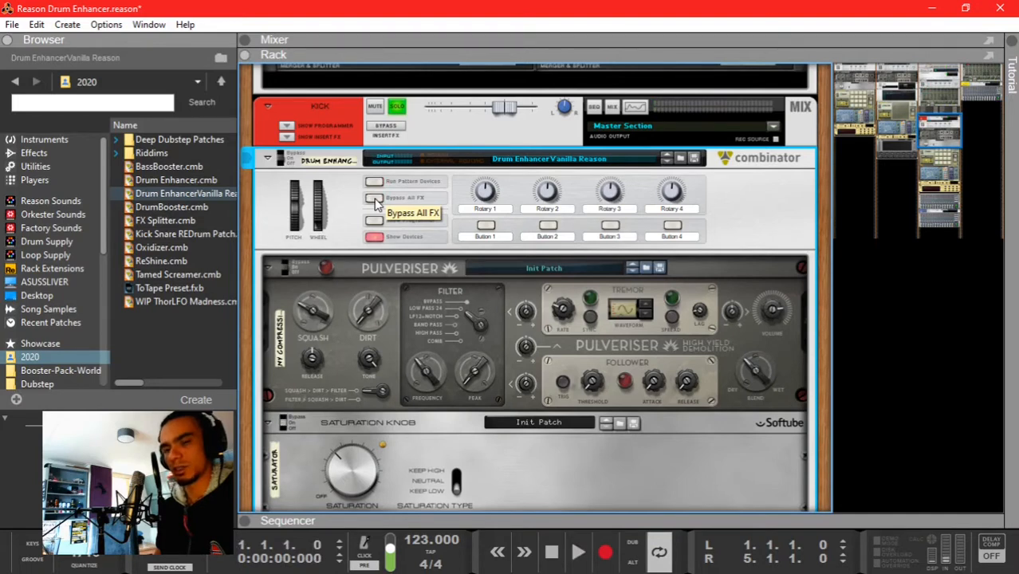
key("space")
key("space")
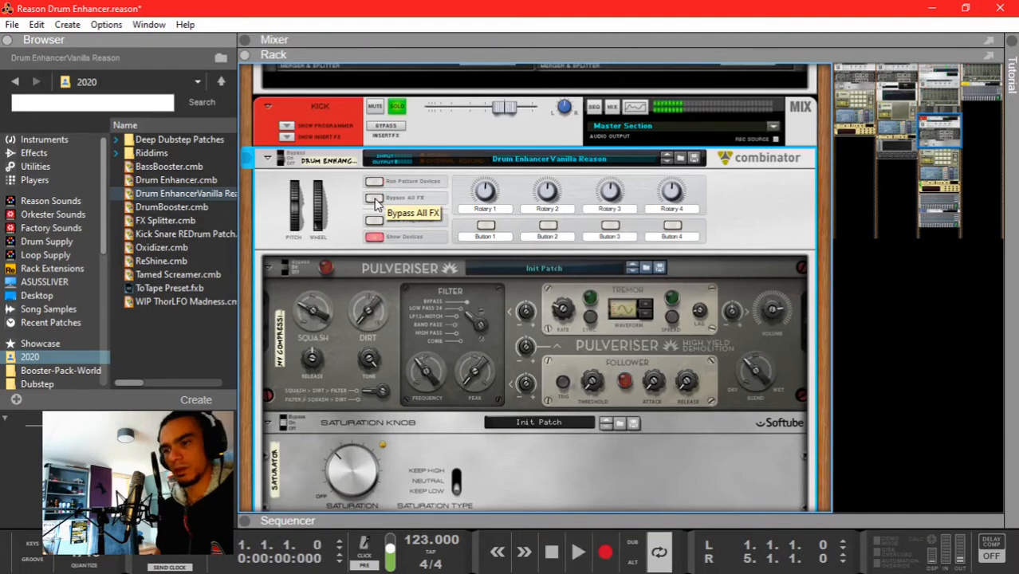
Step: View the KICK channel's Spectrum EQ during playback, and move its window so the combinator's Bypass All FX control is uncovered
key("F2")
key("space")
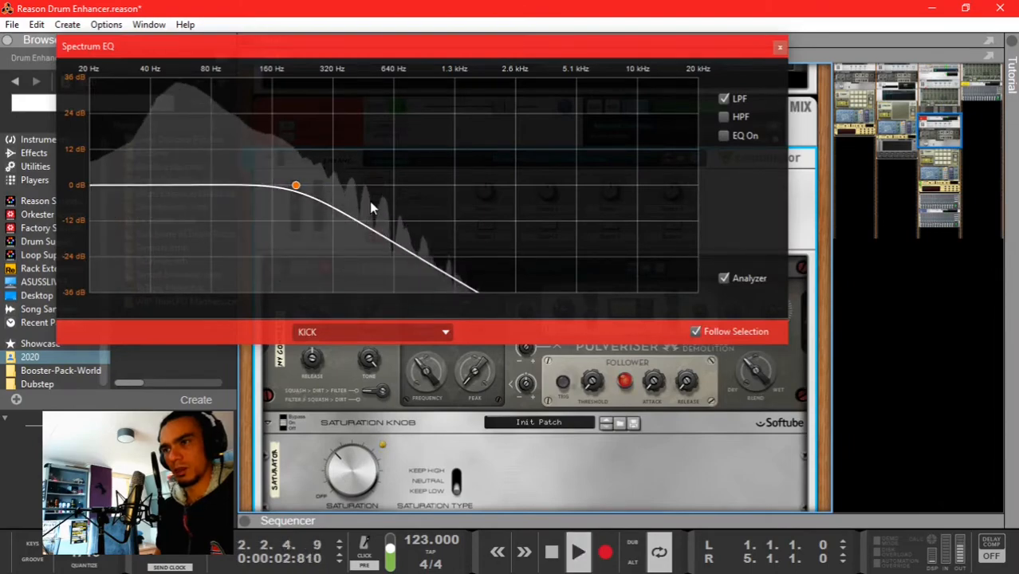
key("F2")
key("F2")
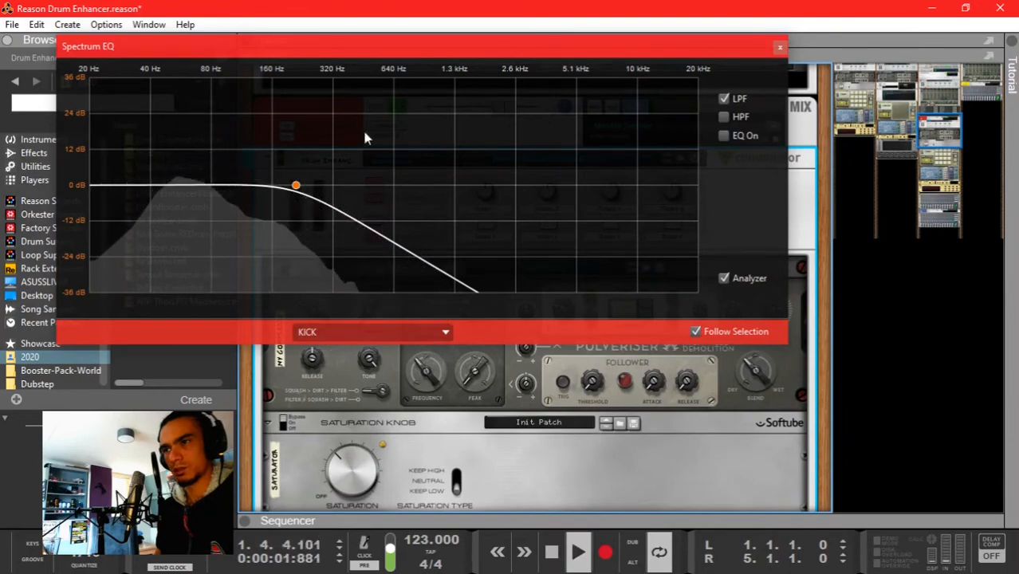
left_click_drag(343, 67, 363, 254)
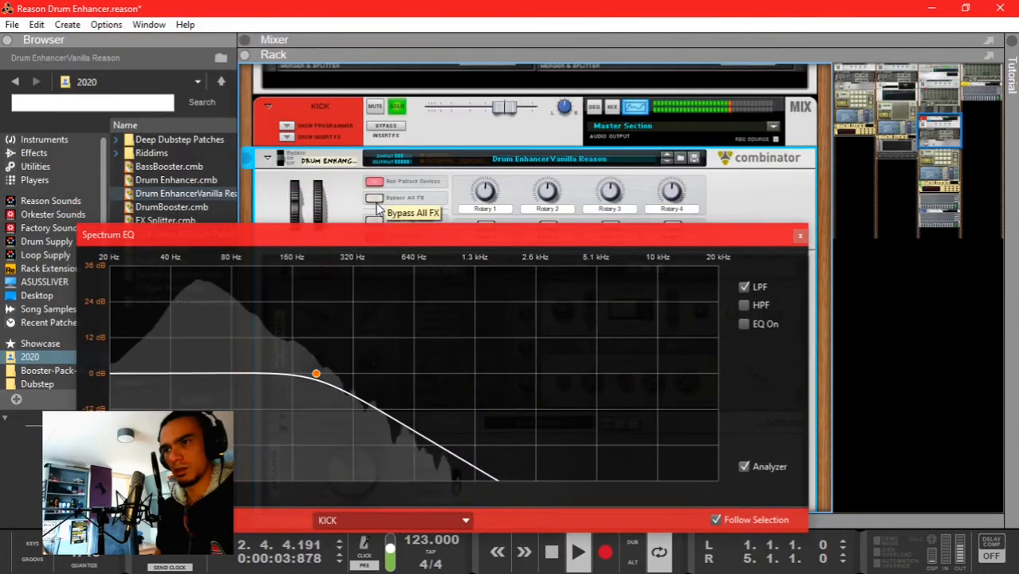
Step: Stop playback, close the KICK channel's Spectrum EQ, and turn off the channel's solo
key("space")
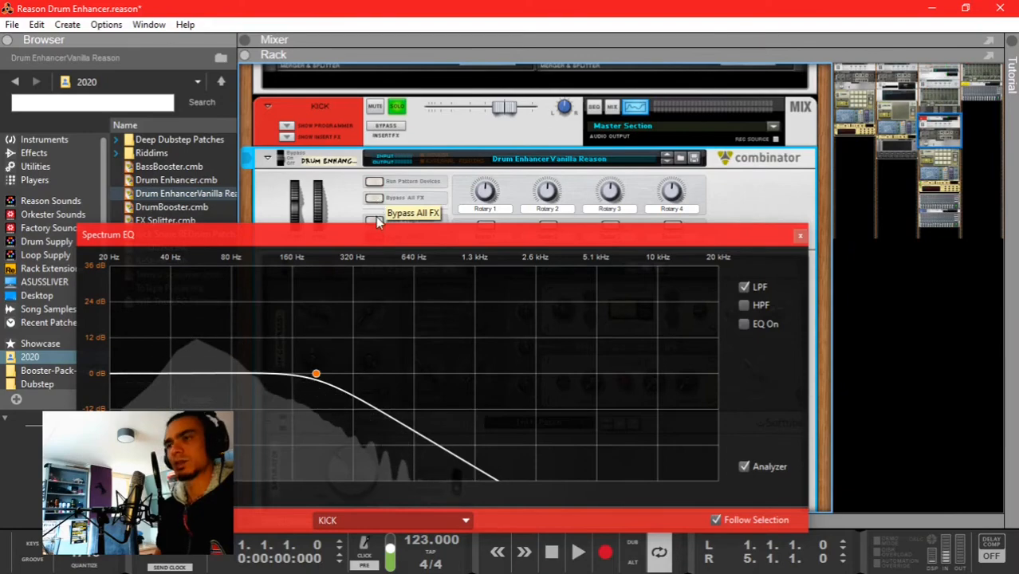
key("F2")
left_click(375, 237)
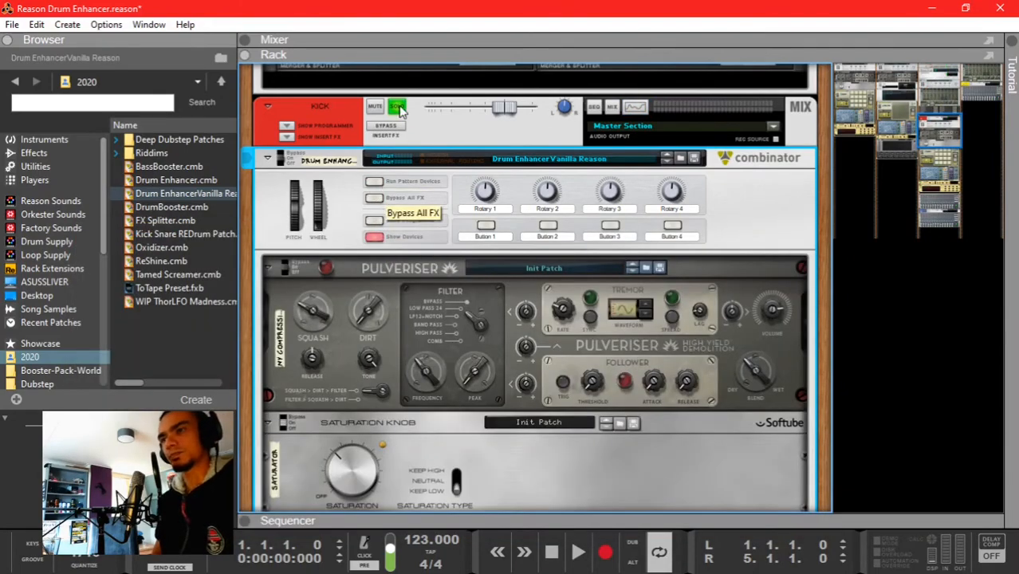
left_click(400, 110)
Step: Solo the Snares channel, hide the devices inside the kick's Drum Enhancer combinator, and play the snare
scroll(394, 211, "down", 10)
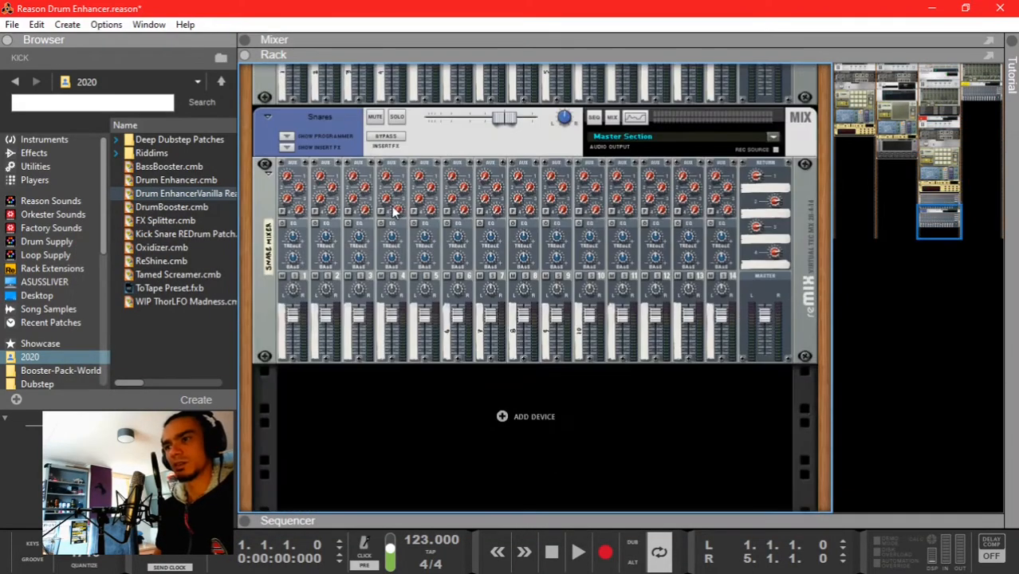
scroll(393, 211, "up", 10)
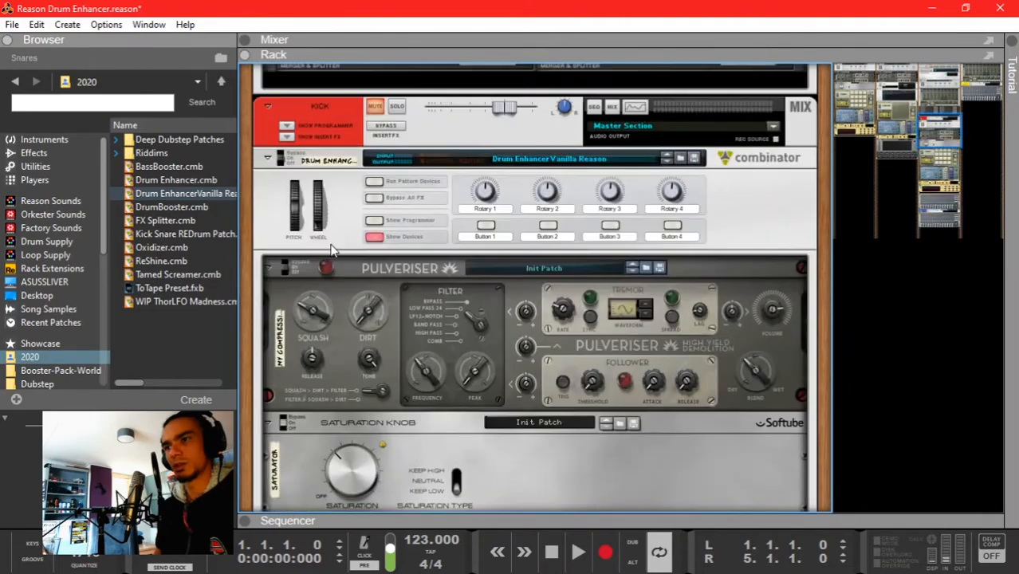
left_click(374, 237)
scroll(437, 255, "down", 3)
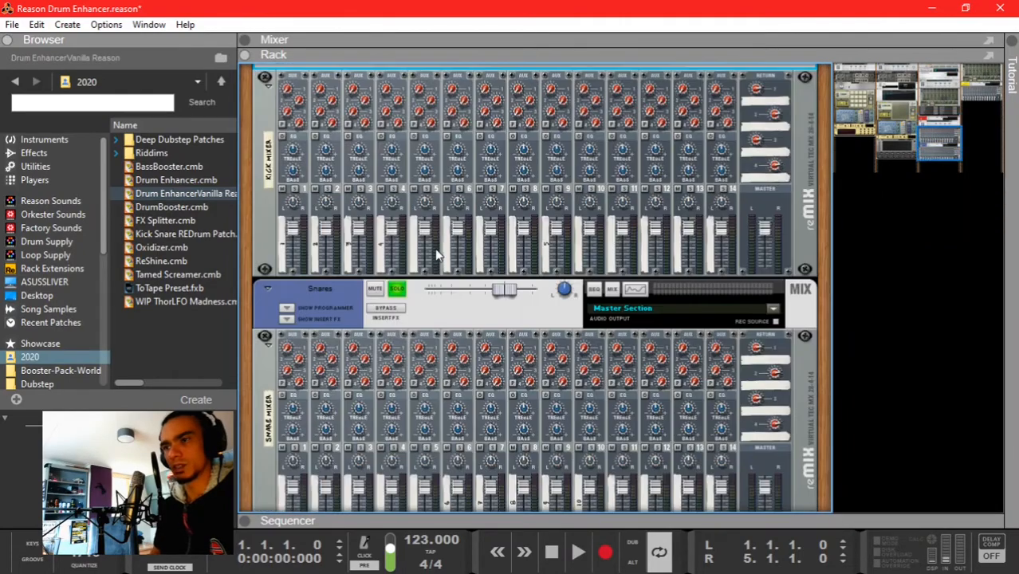
scroll(402, 269, "down", 1)
key("space")
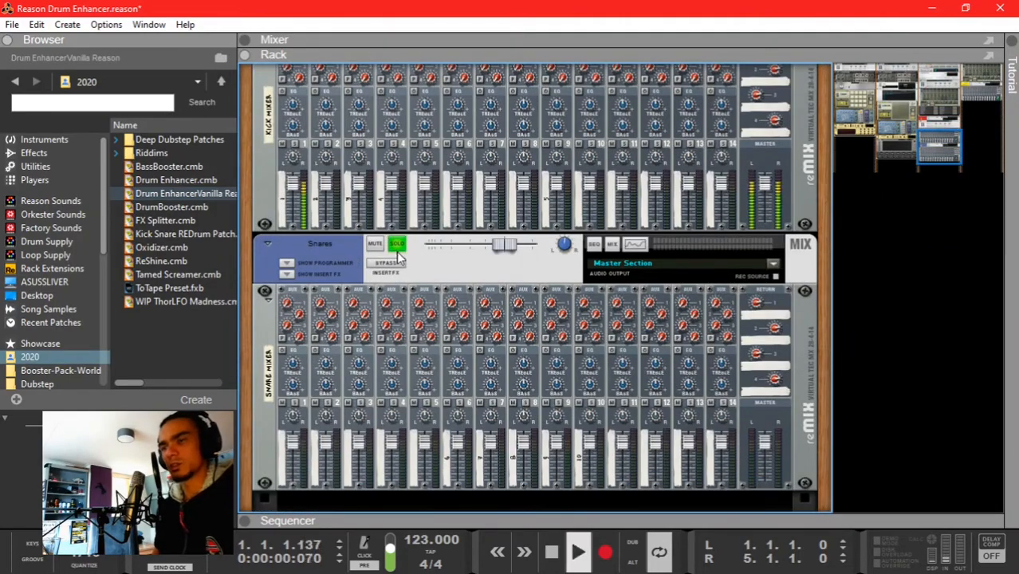
Step: Show the Snares channel's insert FX and add the saved Drum EnhancerVanilla Reason patch below its MClass Equalizers
left_click(287, 273)
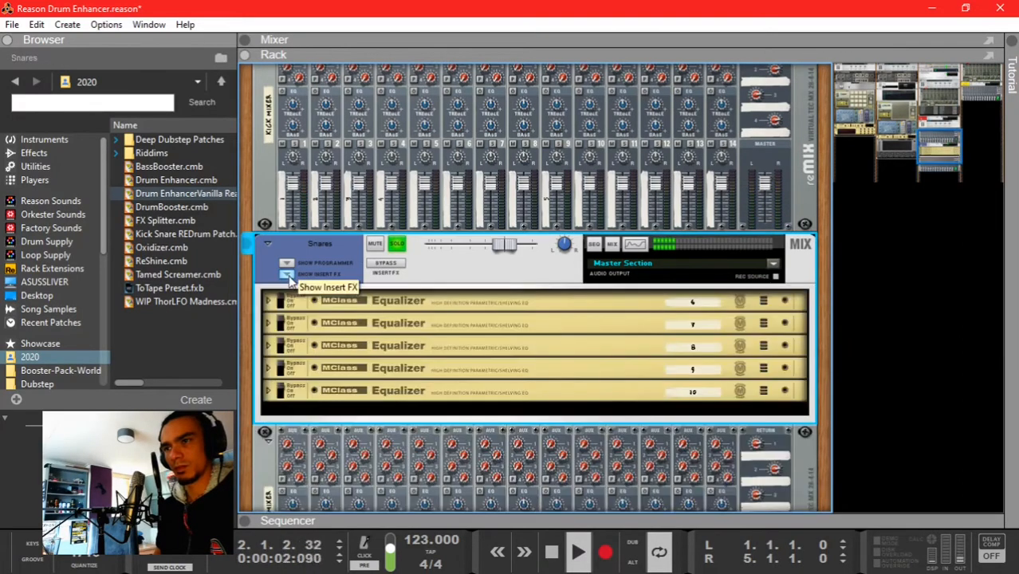
left_click(171, 207)
key("space")
mouse_move(205, 195)
left_mouse_down()
mouse_move(112, 181)
mouse_move(319, 391)
mouse_move(332, 432)
left_mouse_up()
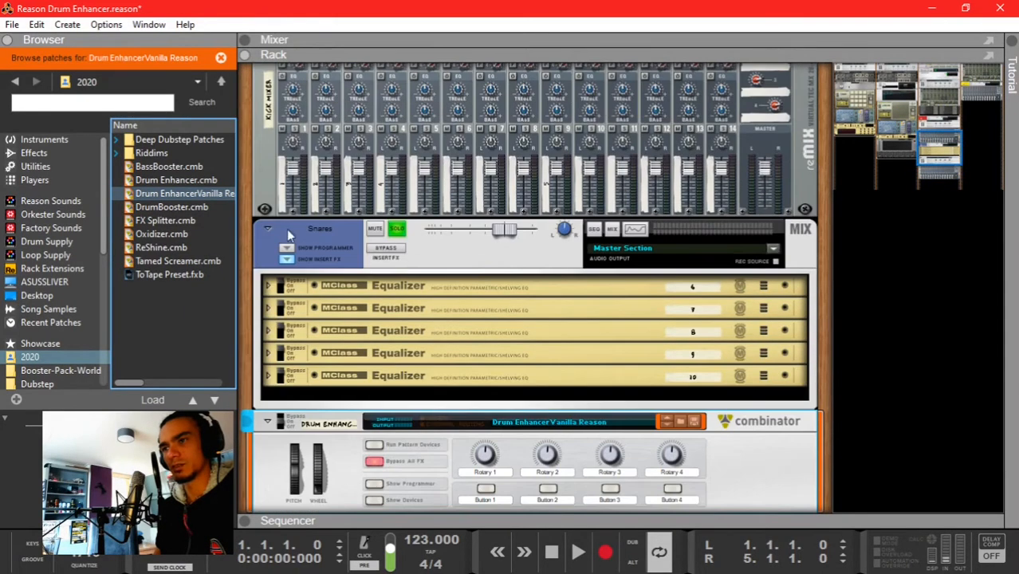
Step: Cable the new Drum Enhancer combinator to the Snares channel on the back of the rack
key("Tab")
left_click_drag(617, 240, 595, 448)
left_click_drag(664, 456, 679, 239)
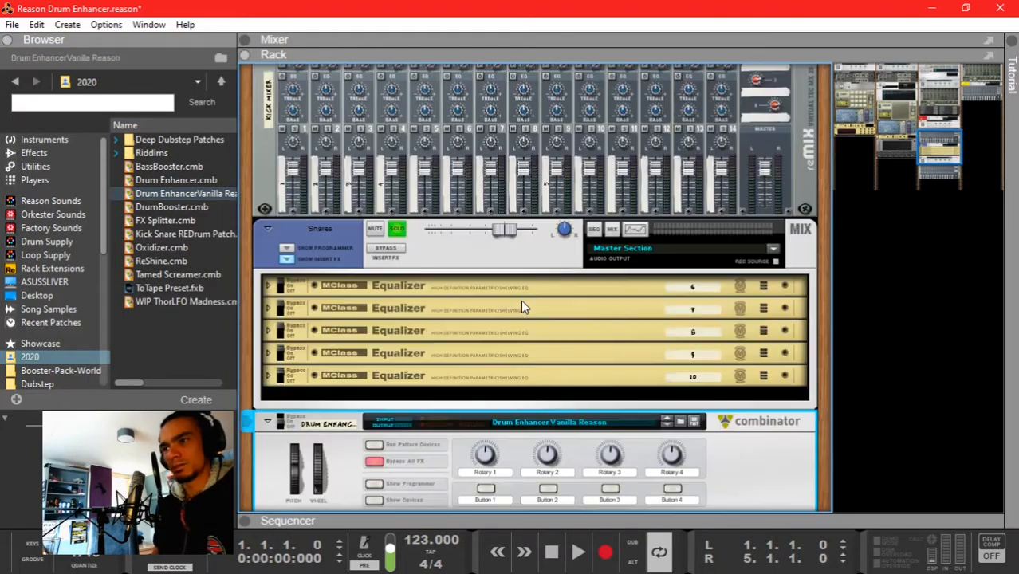
key("Tab")
Step: Show the snare combinator's devices and view the Snares channel's Spectrum EQ during playback, moving its window off the combinator
scroll(356, 385, "down", 5)
left_click(377, 230)
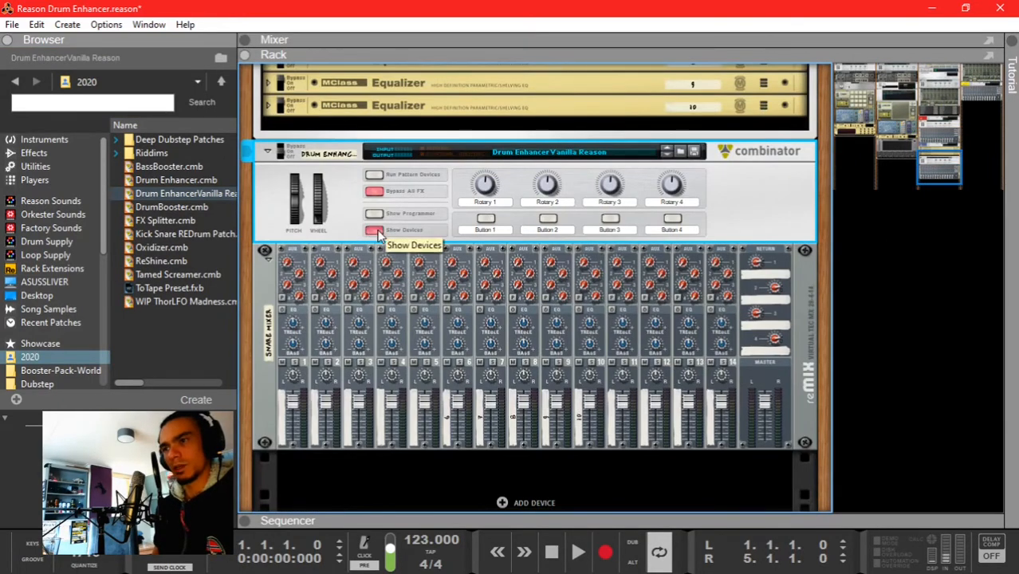
scroll(363, 252, "up", 3)
scroll(521, 263, "down", 3)
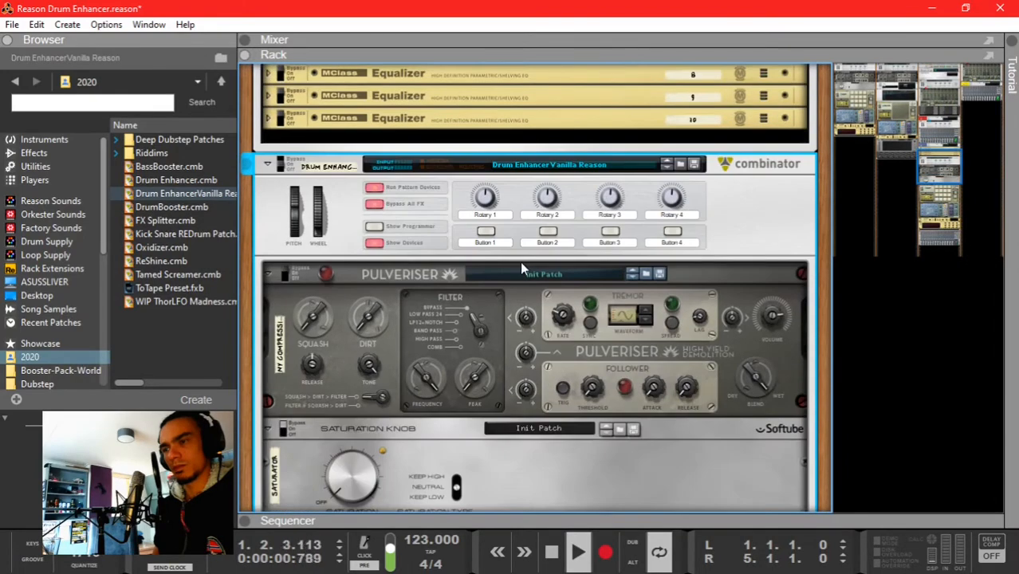
key("F2")
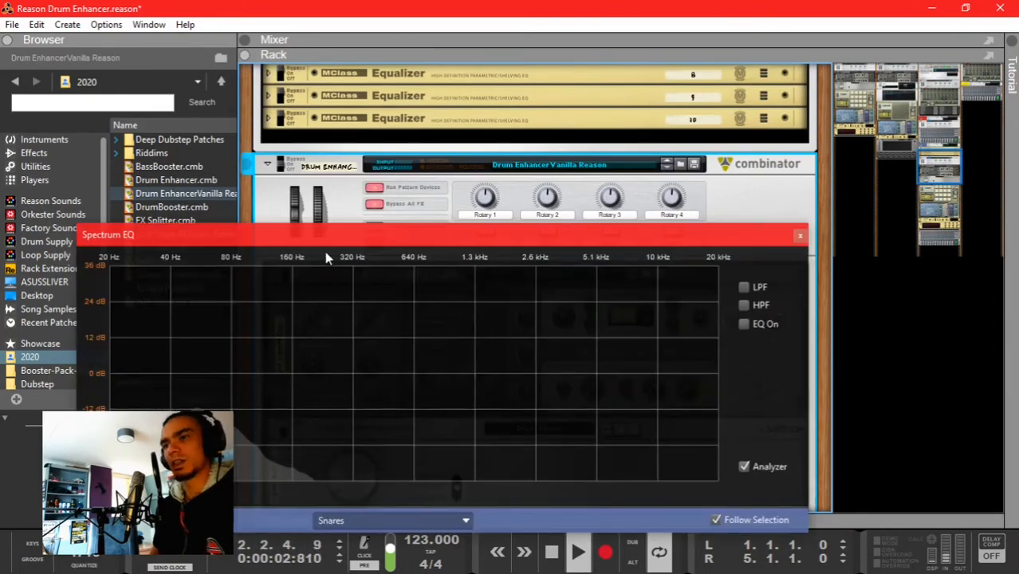
left_click_drag(330, 235, 346, 49)
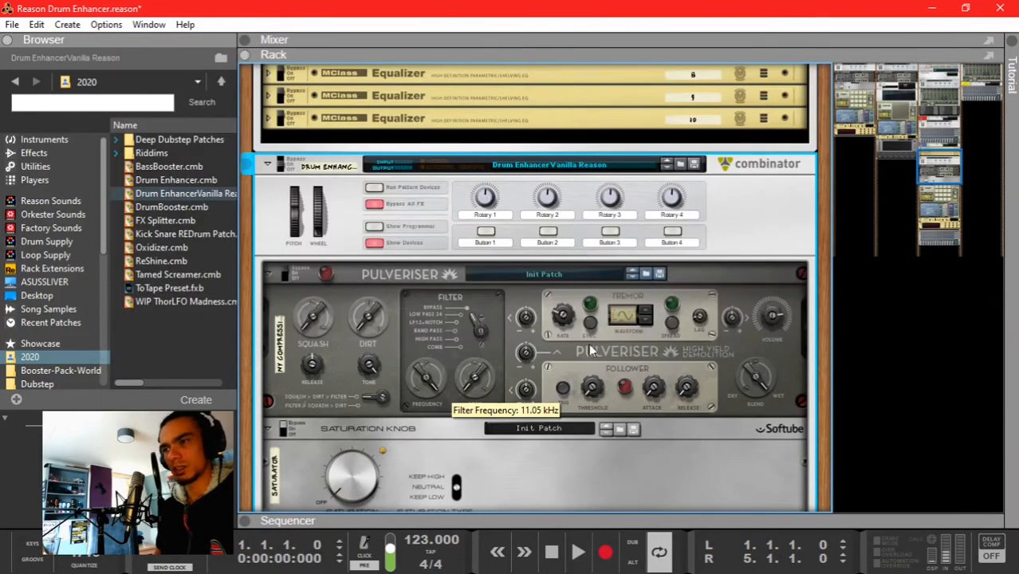
Step: Set the snare combinator's Pulveriser filter to High Pass and its frequency to about 140 Hz
left_click(444, 340)
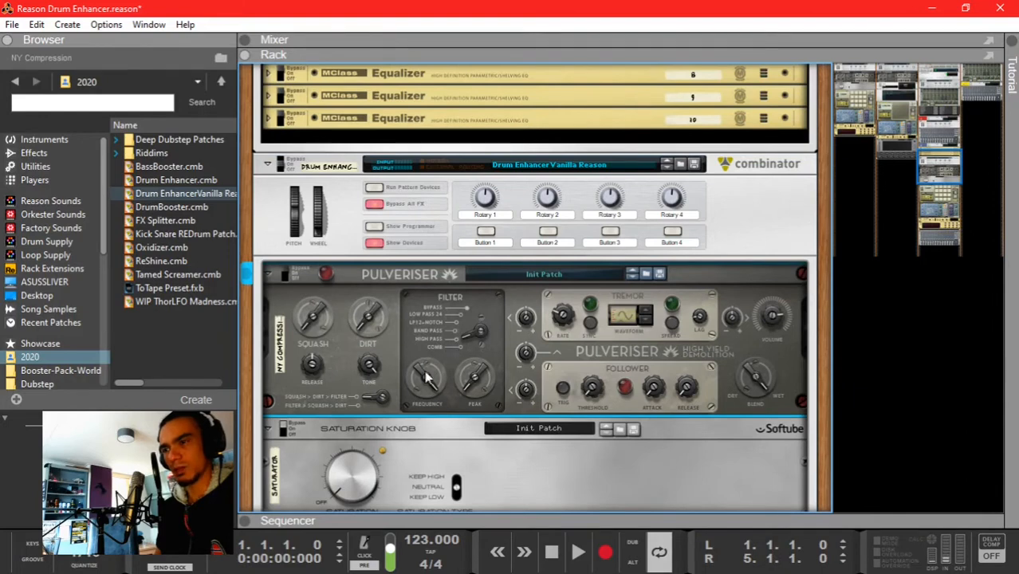
left_click_drag(427, 377, 421, 424)
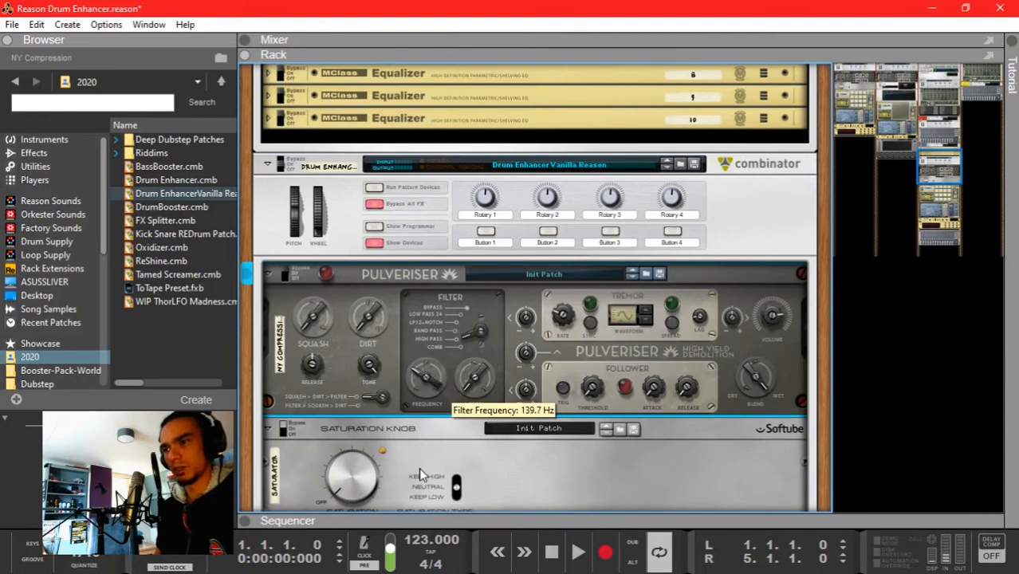
left_click_drag(418, 467, 419, 458)
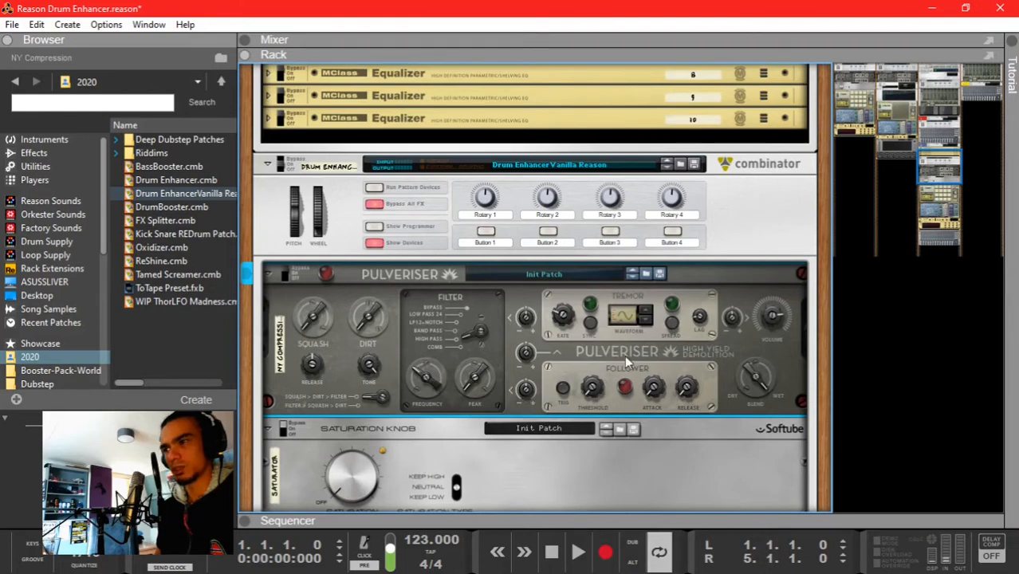
Step: Turn off Bypass All FX on the snare's combinator, and adjust the Pulveriser's Squash and Release (about 31%) during playback
left_click(373, 204)
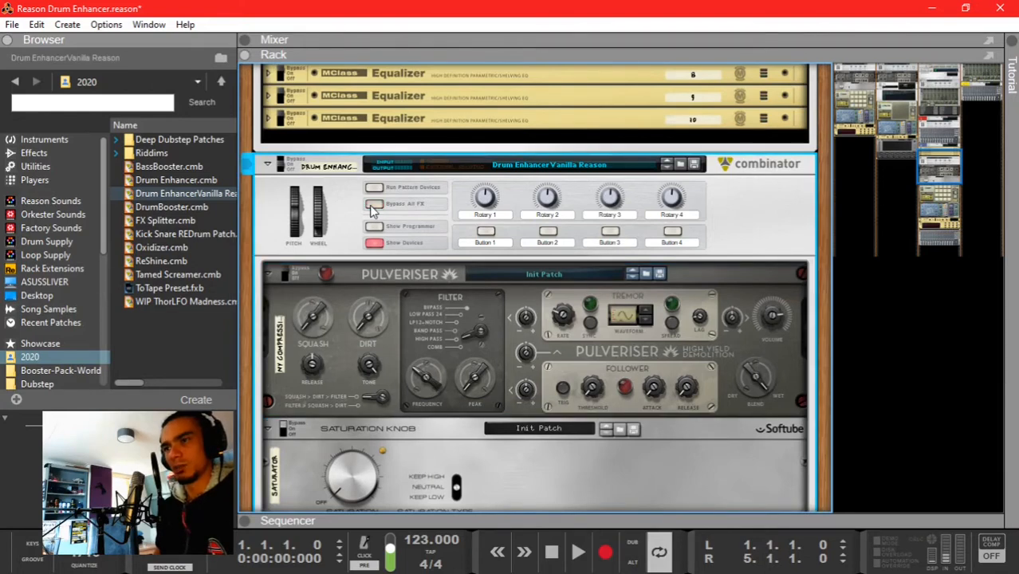
key("space")
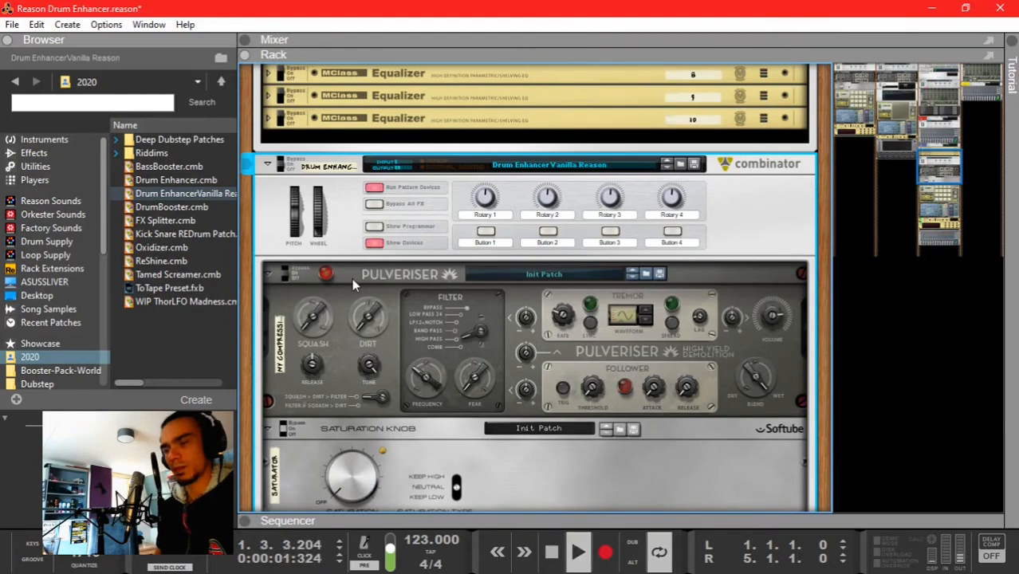
left_click_drag(319, 329, 319, 318)
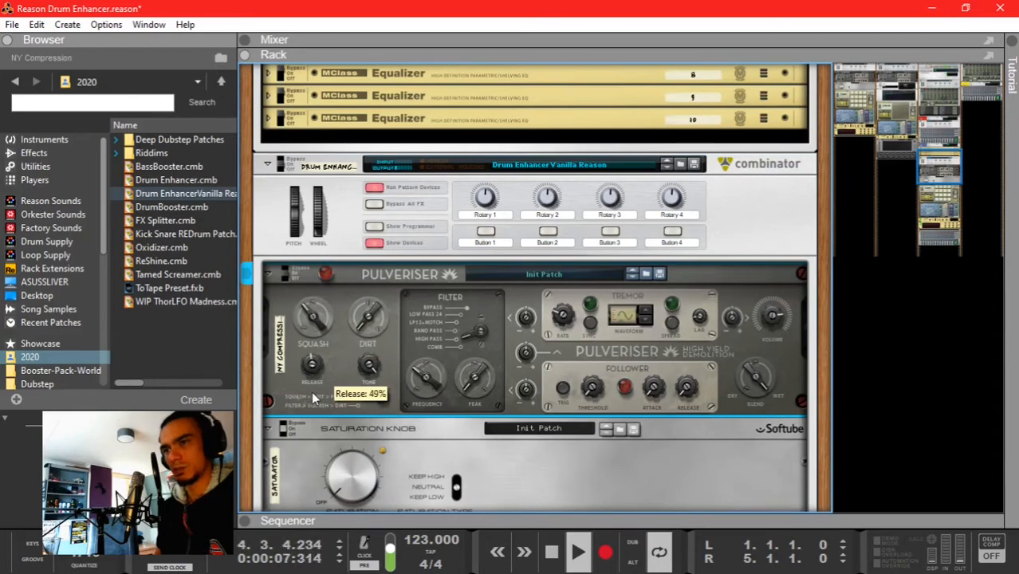
left_click_drag(308, 430, 307, 448)
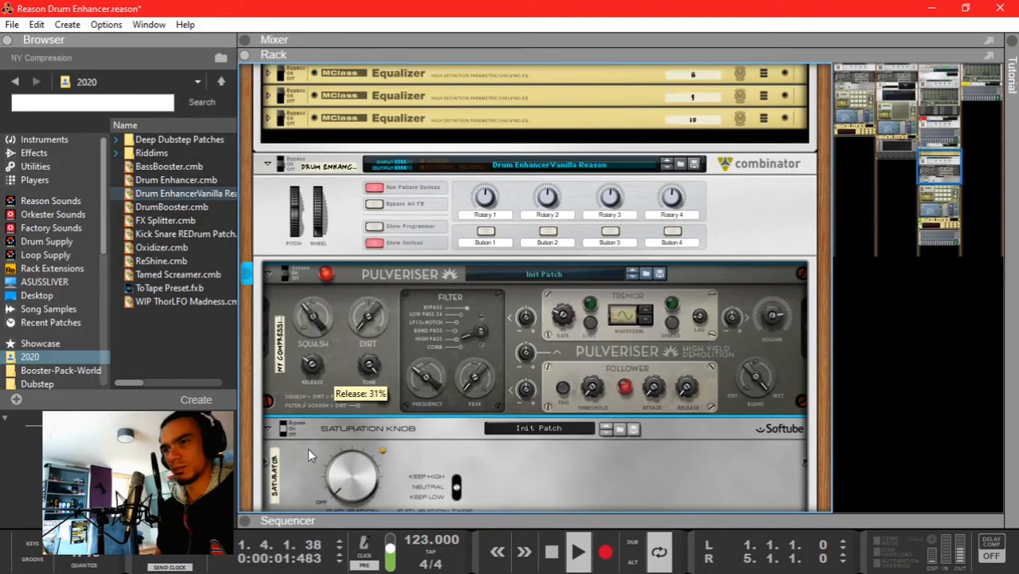
key("space")
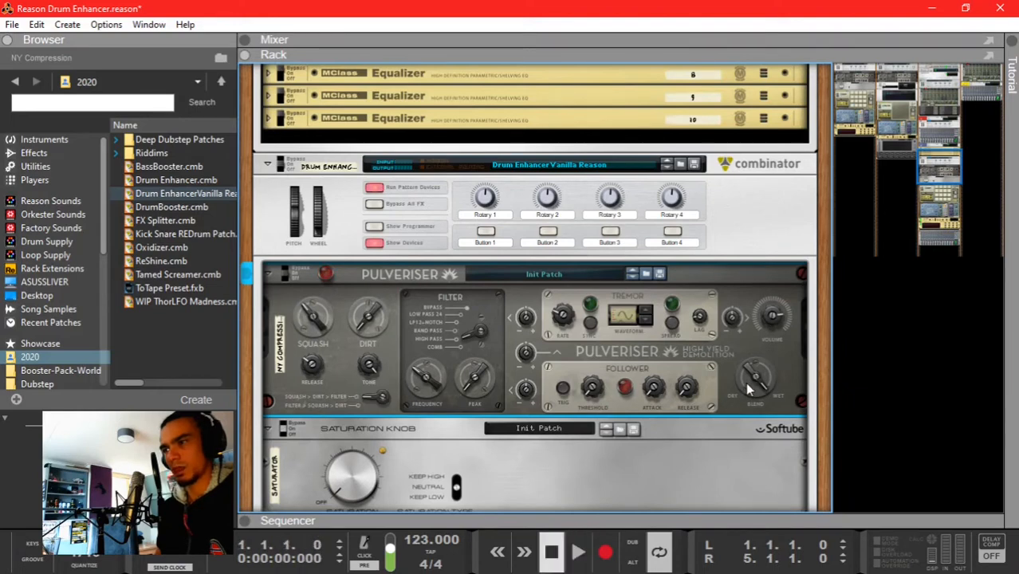
Step: Set the Pulveriser's Blend to about 29% and fine-tune it while the snare plays
left_click_drag(745, 382, 743, 565)
key("space")
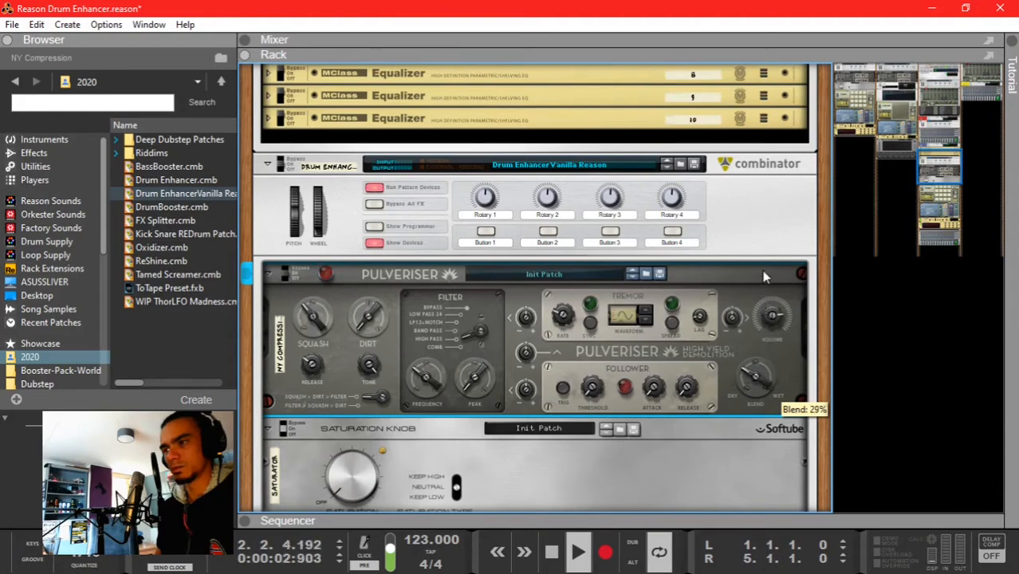
left_click_drag(762, 269, 762, 257)
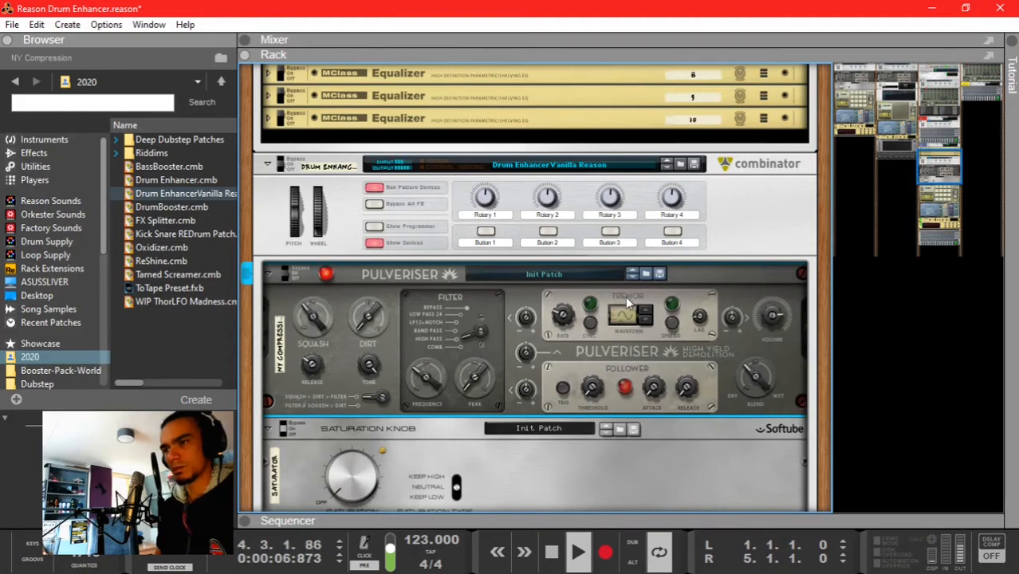
key("space")
Step: Raise the saturation on the combinator's Saturation Knob device while the snare plays
scroll(625, 295, "down", 5)
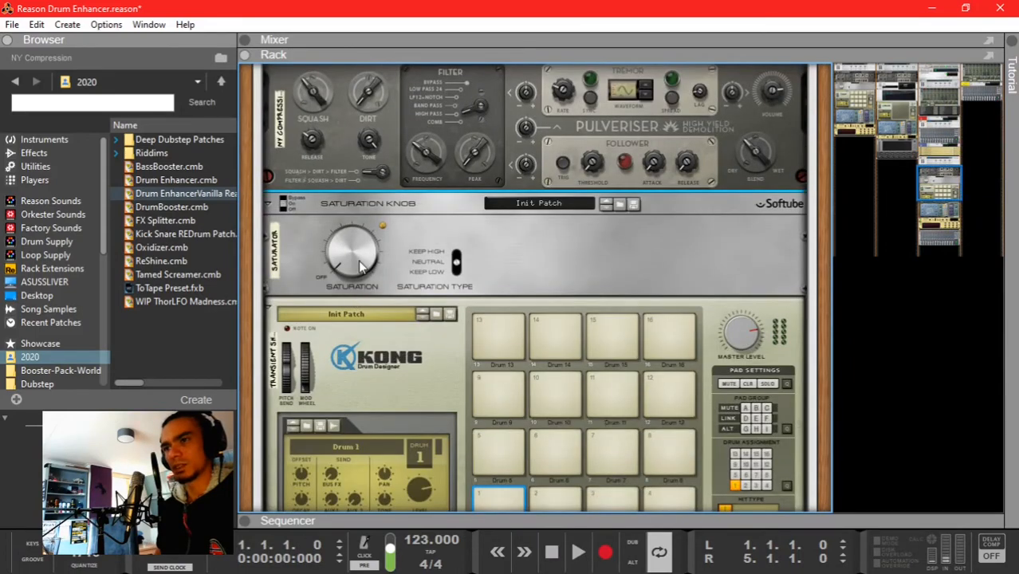
key("space")
left_click_drag(363, 264, 360, 242)
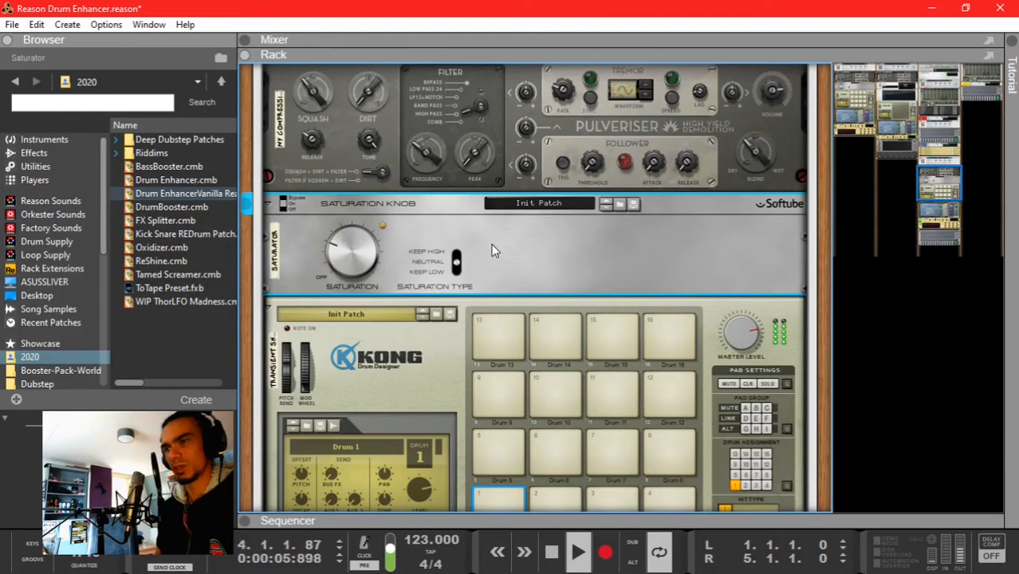
scroll(491, 244, "down", 5)
key("space")
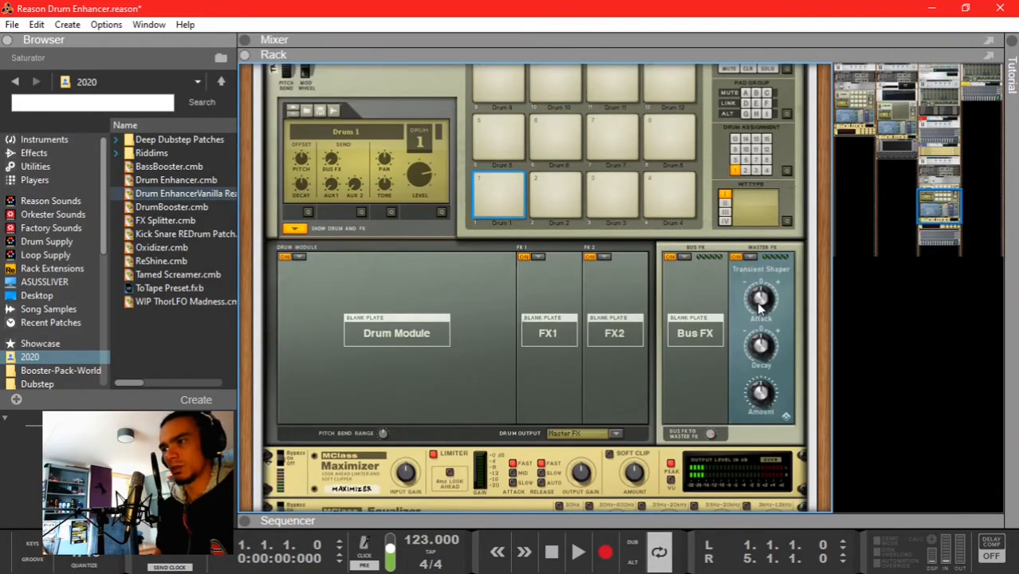
Step: Set the Amount of Kong's Transient Shaper to 74 and listen to the snare
left_click_drag(762, 378, 760, 393)
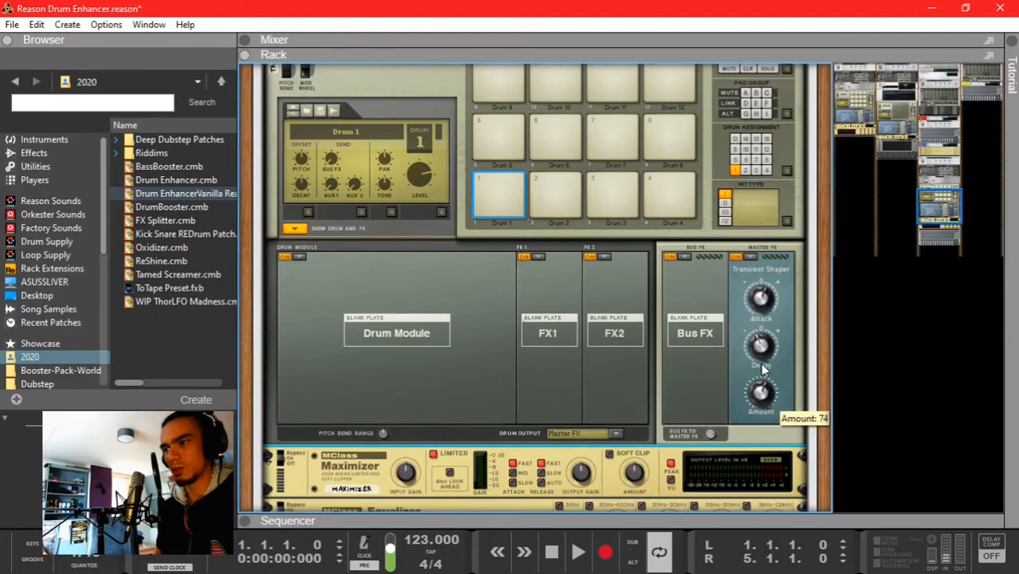
key("space")
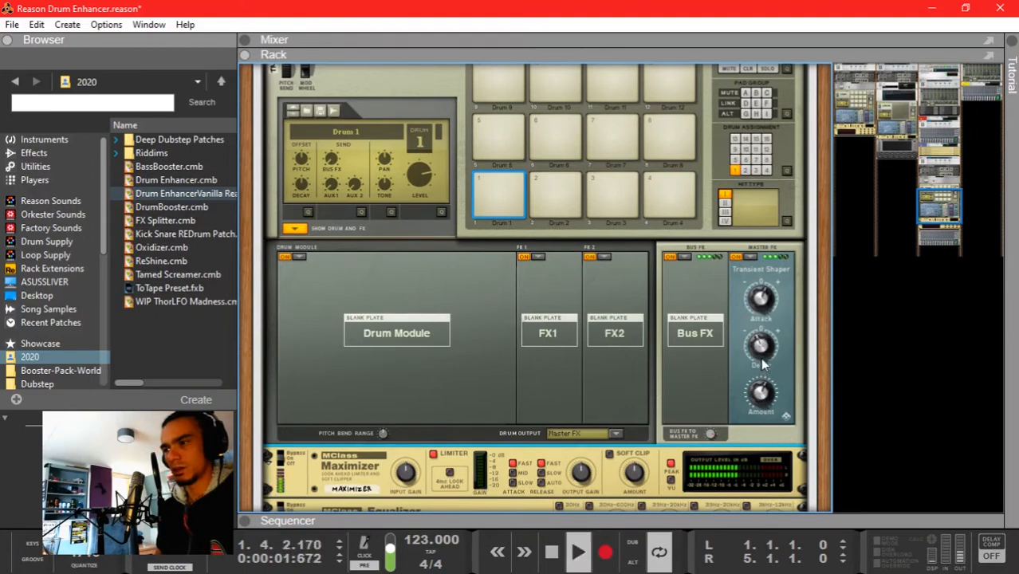
scroll(600, 320, "down", 4)
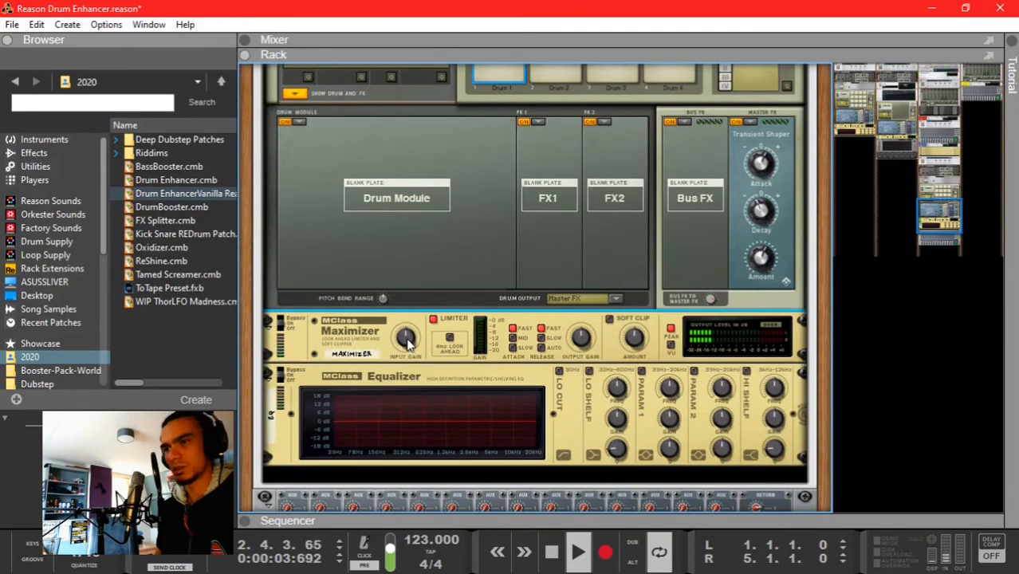
key("space")
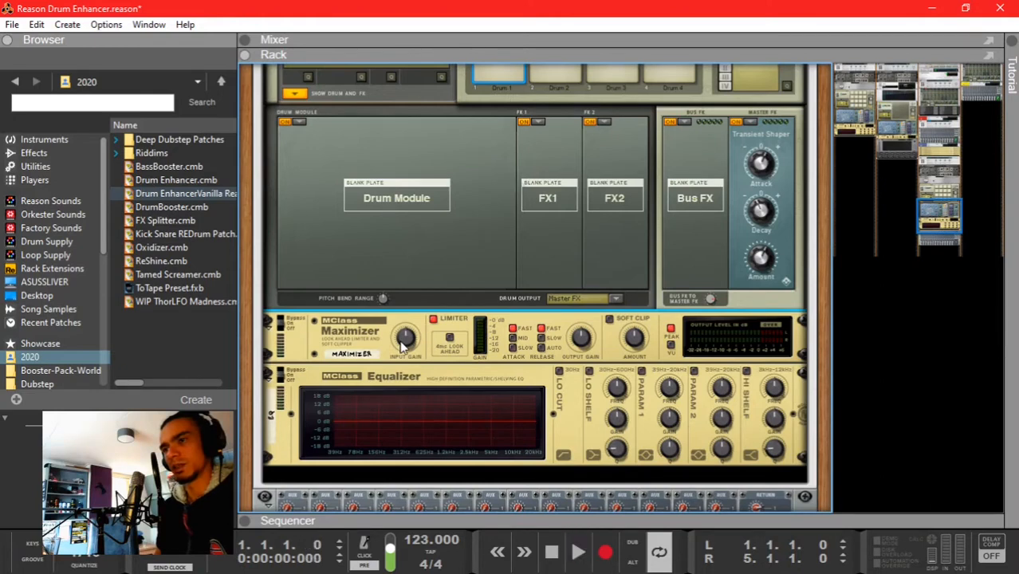
Step: Adjust the MClass Maximizer's Input Gain to 1.5 dB while the snare plays, and open the Snares channel's Spectrum EQ
left_click_drag(407, 339, 409, 323)
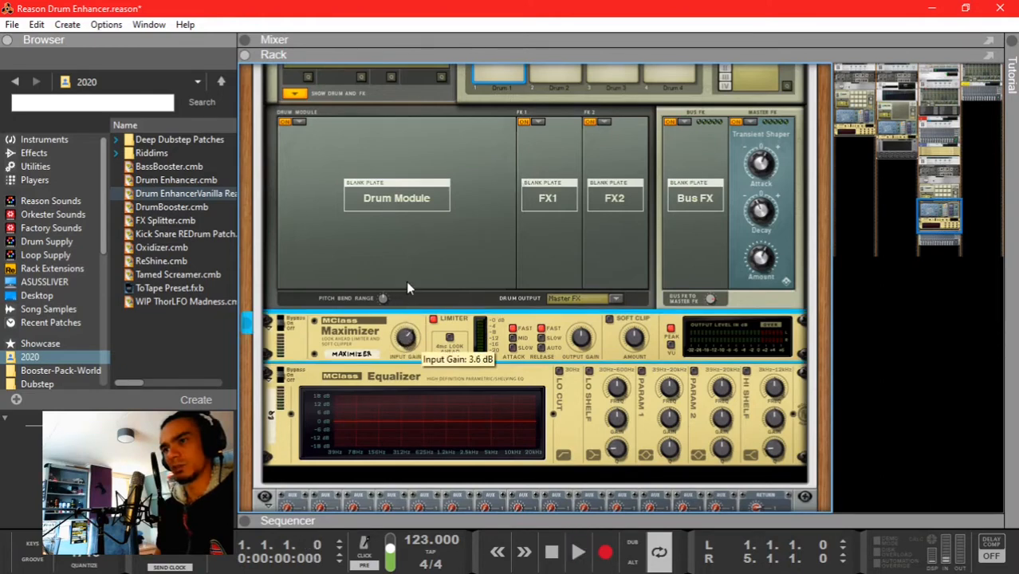
left_click_drag(407, 282, 408, 281)
left_click_drag(403, 349, 402, 347)
key("space")
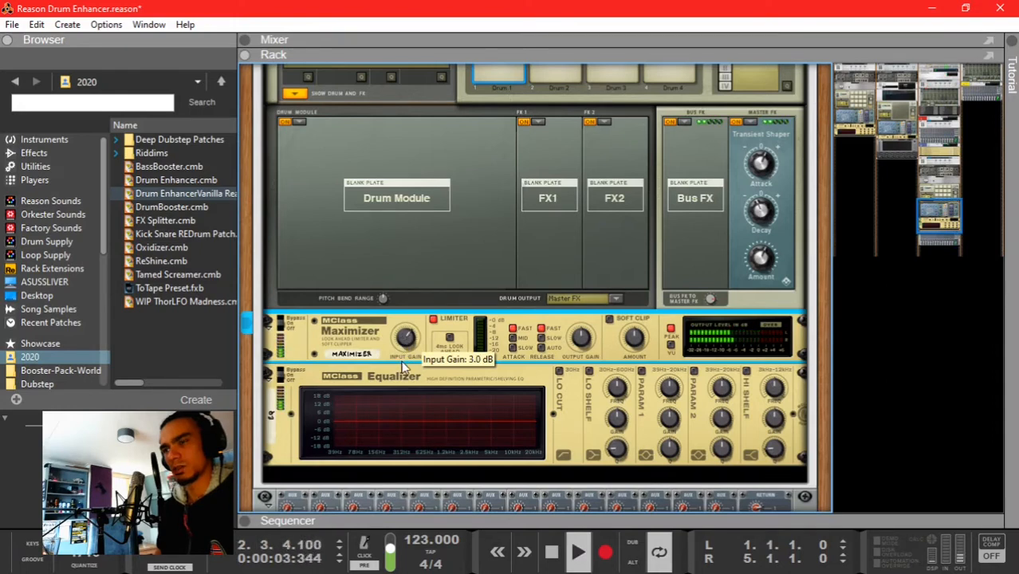
left_click_drag(403, 363, 403, 375)
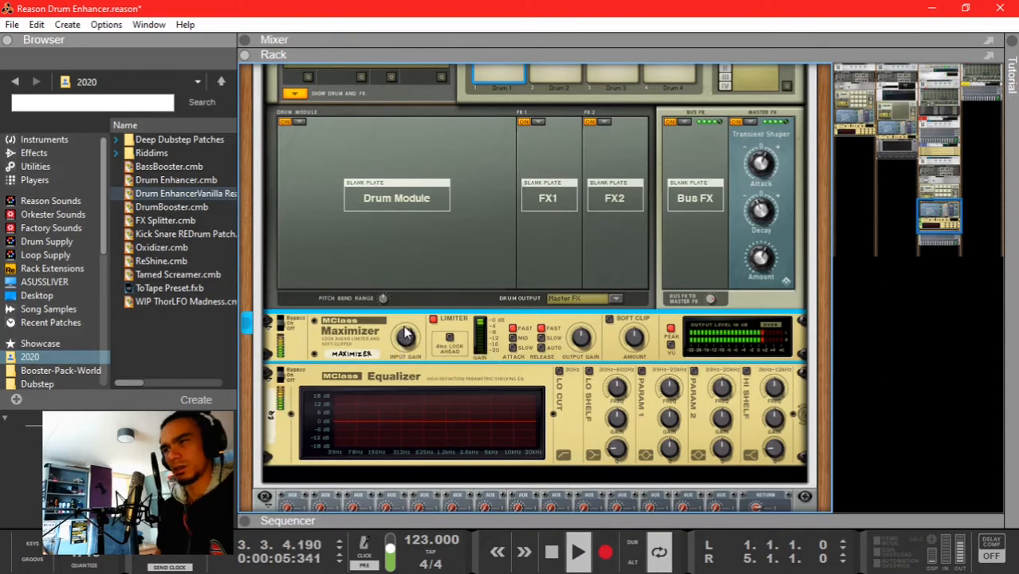
left_click_drag(407, 333, 408, 338)
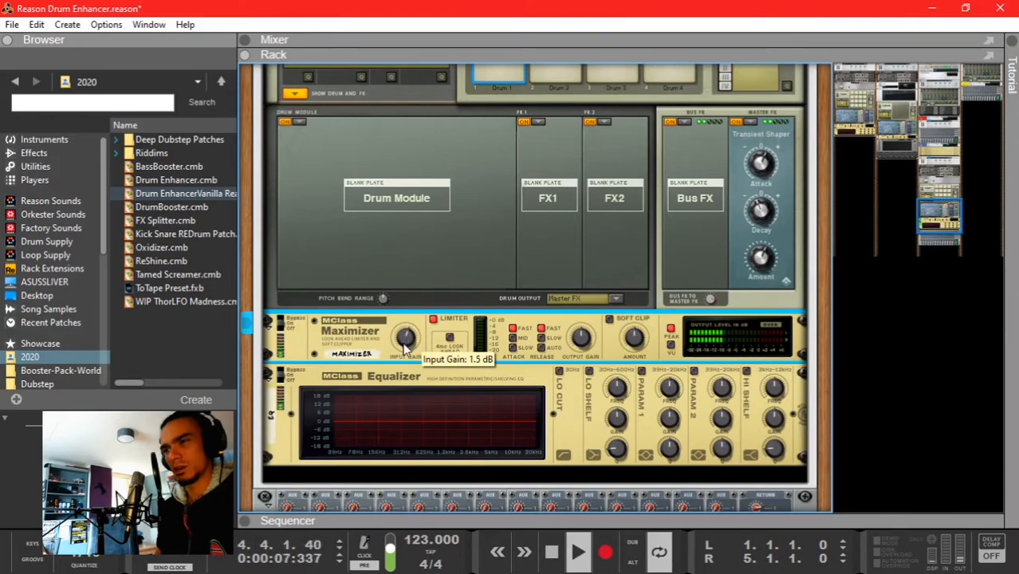
key("F2")
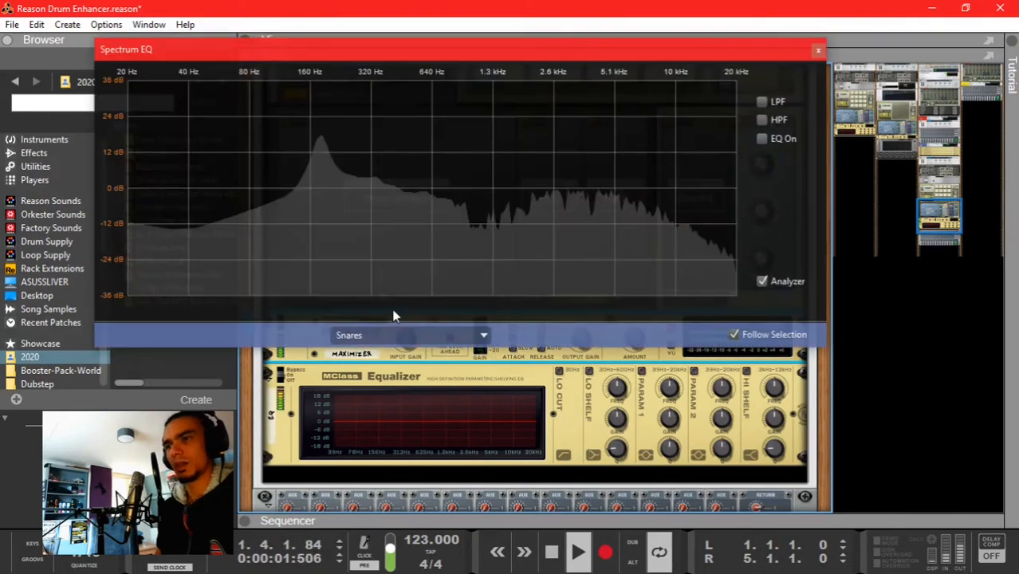
Step: Enable the high-pass filter in the Snares channel's Spectrum EQ and set its frequency to about 173 Hz while the snare plays
left_click(762, 119)
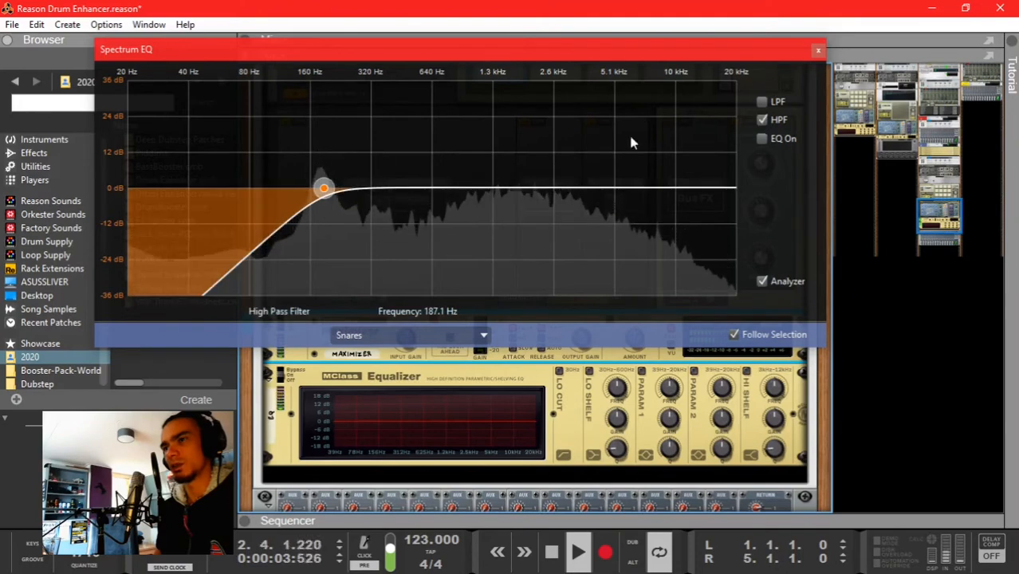
left_click_drag(302, 191, 319, 189)
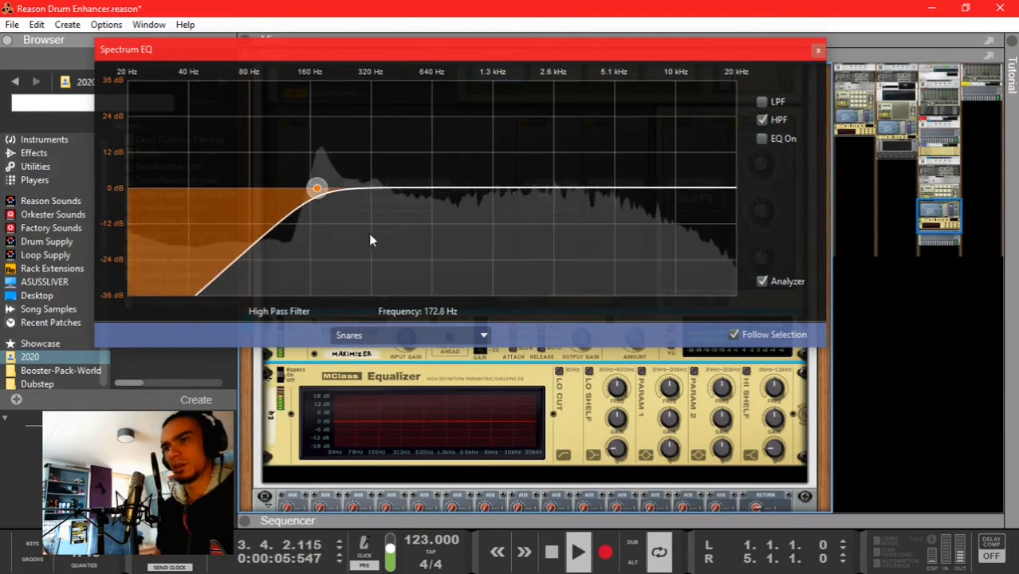
key("F2")
key("space")
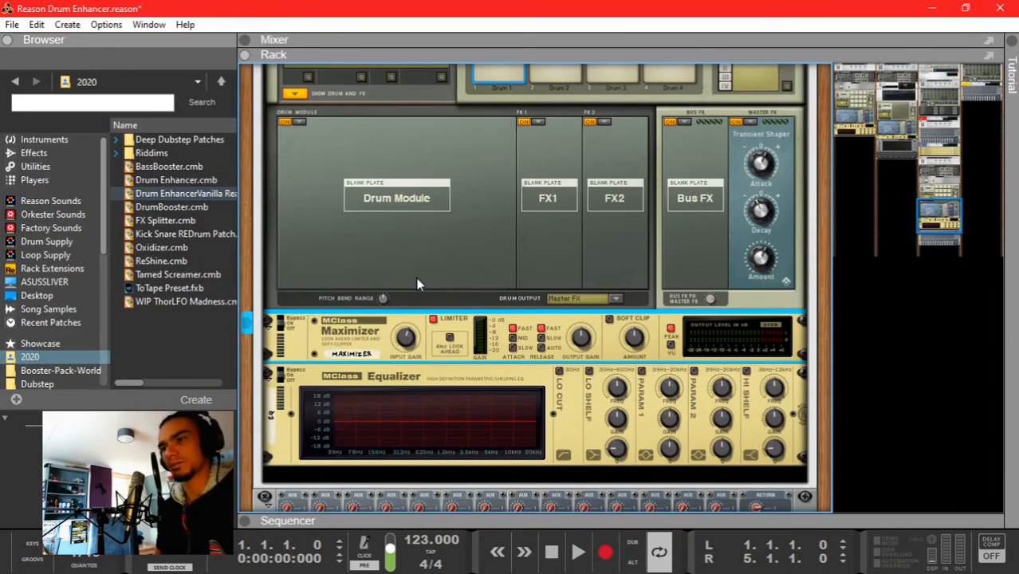
Step: Reopen the Snares channel's Spectrum EQ, move it clear of the MClass Equalizer, and select that equalizer
key("F2")
left_click_drag(191, 52, 177, 20)
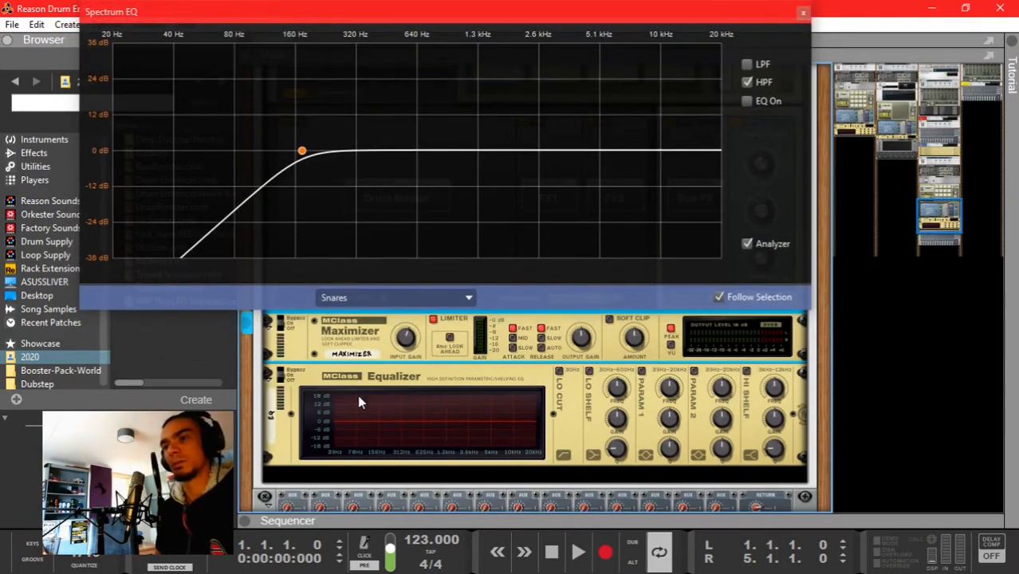
left_click(333, 381)
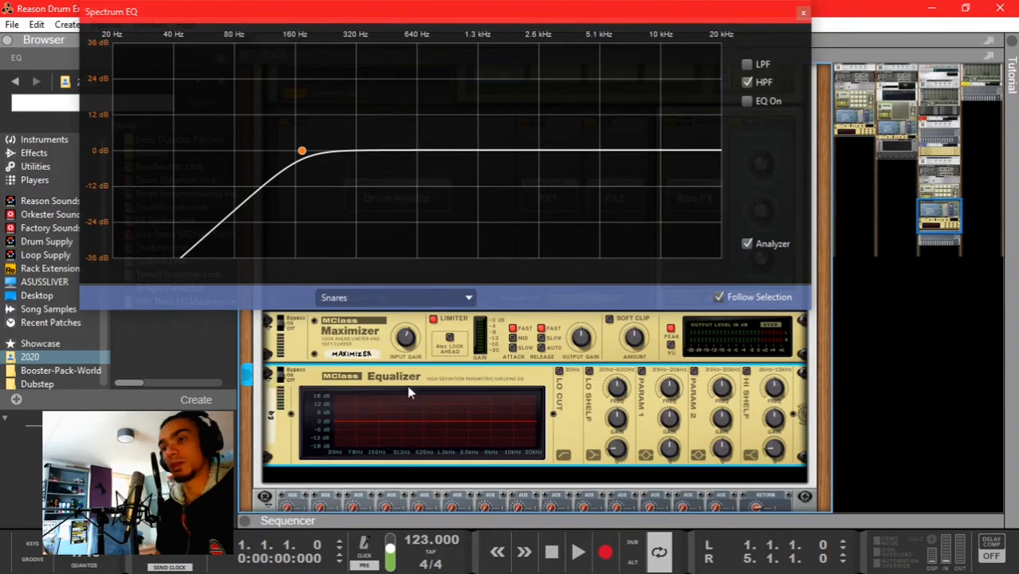
left_click_drag(162, 11, 164, 17)
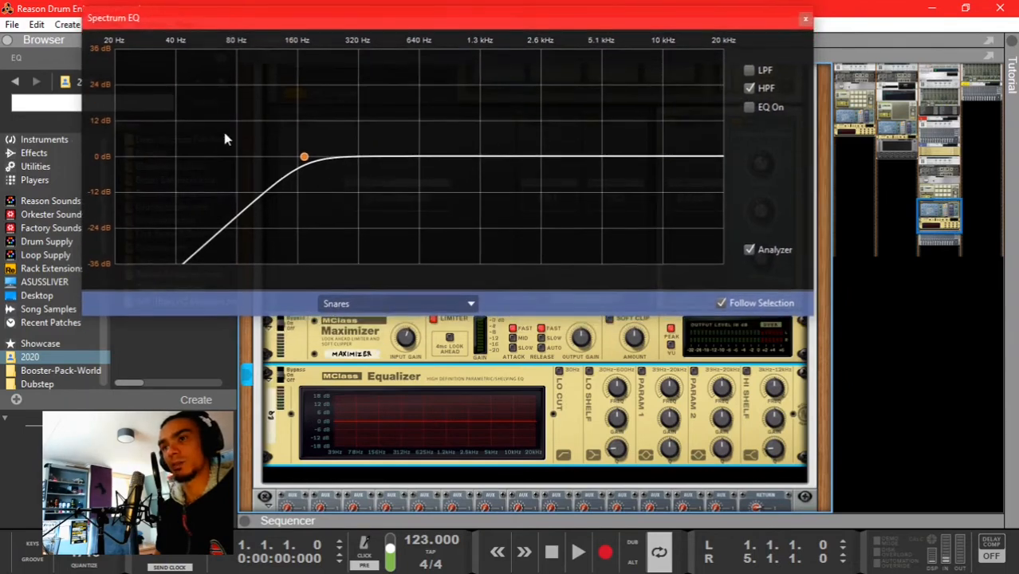
Step: Audition the Snares high-pass filter at about 395 Hz, and set it to 160.4 Hz
key("space")
left_click_drag(304, 156, 378, 158)
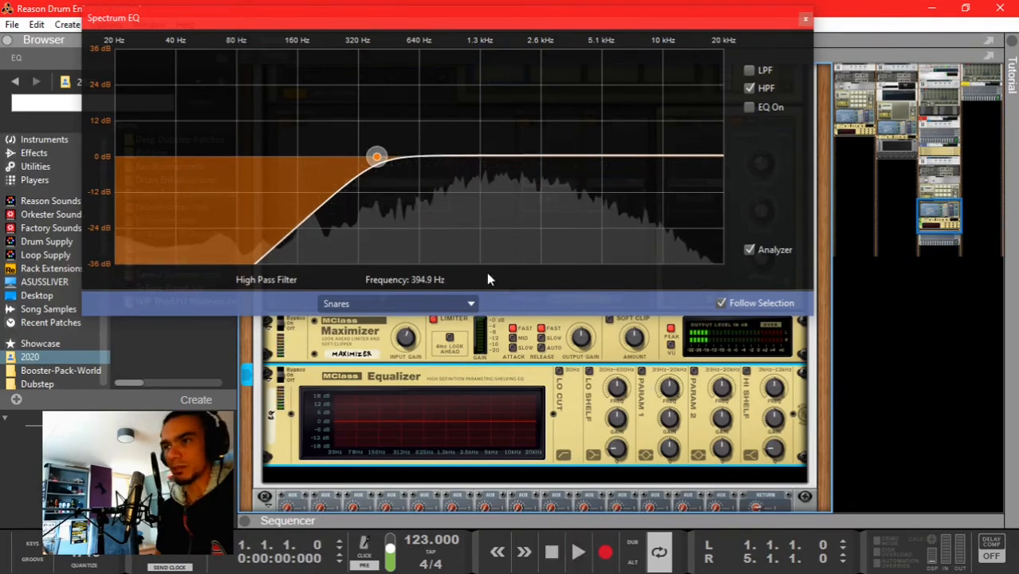
key("space")
left_click_drag(378, 156, 298, 169)
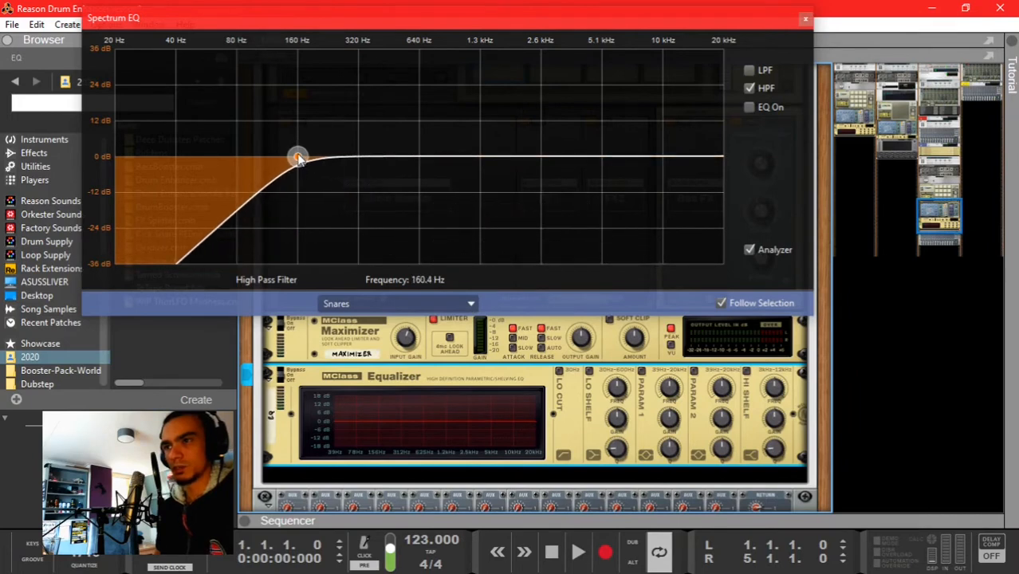
Step: Enable Parametric 1 on the MClass Equalizer, cut its gain, and set its frequency to 39.1 Hz while the snare plays
key("space")
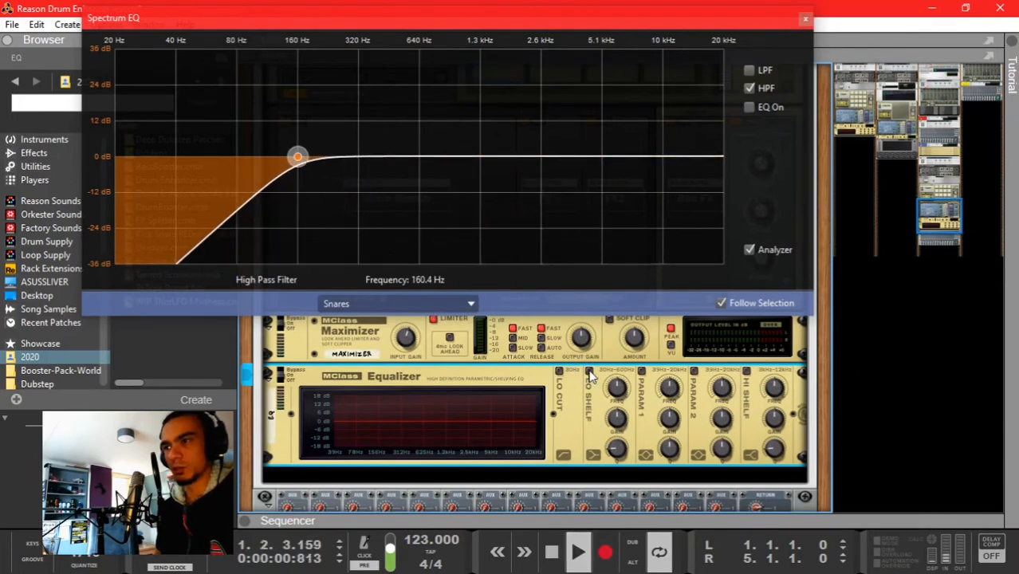
left_click(641, 371)
left_click_drag(669, 419, 680, 501)
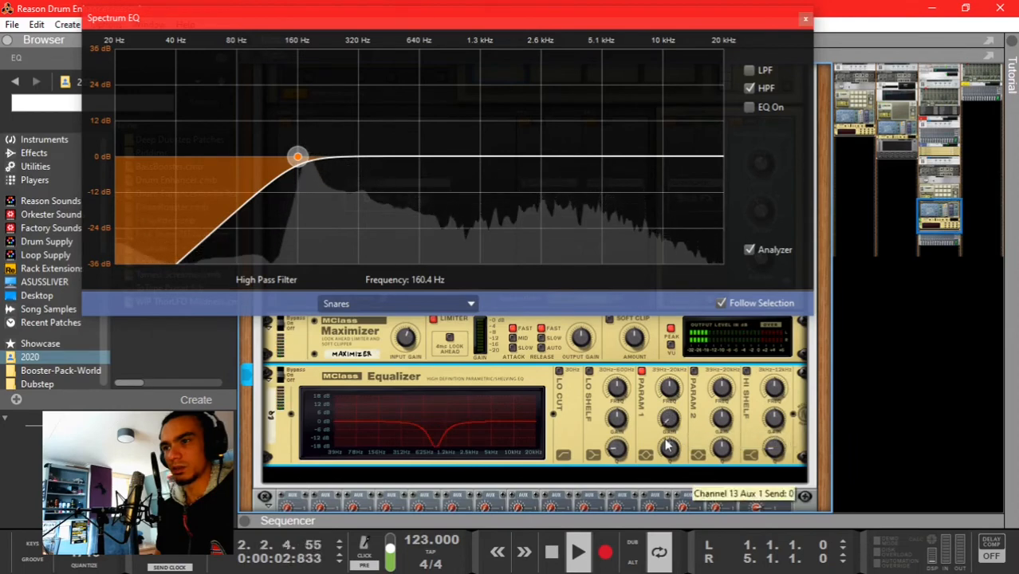
left_click_drag(668, 447, 670, 454)
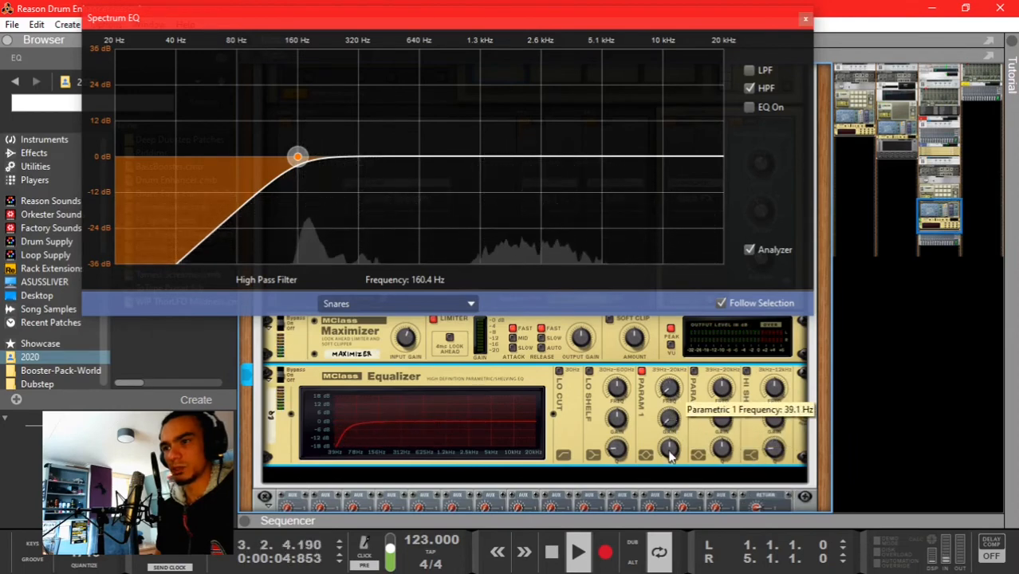
Step: Enable the MClass Equalizer's Parametric 2, Low Shelf and Low Cut bands, lowering Parametric 2's frequency and the shelf's gain
left_click(693, 372)
mouse_move(721, 389)
left_mouse_down()
mouse_move(725, 530)
mouse_move(720, 391)
mouse_move(720, 404)
left_mouse_up()
left_click(590, 372)
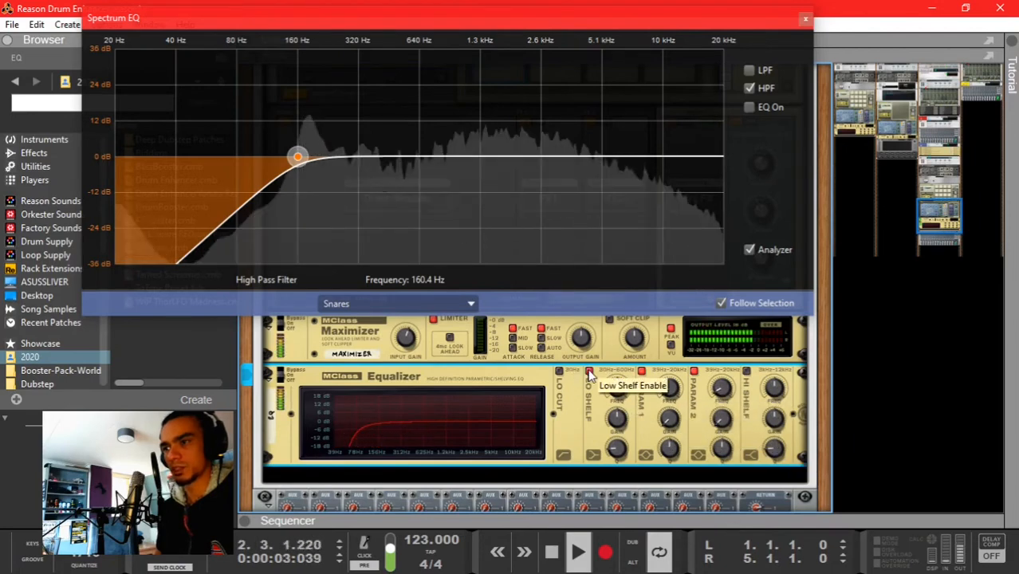
mouse_move(616, 418)
left_mouse_down()
mouse_move(616, 398)
mouse_move(617, 434)
left_mouse_up()
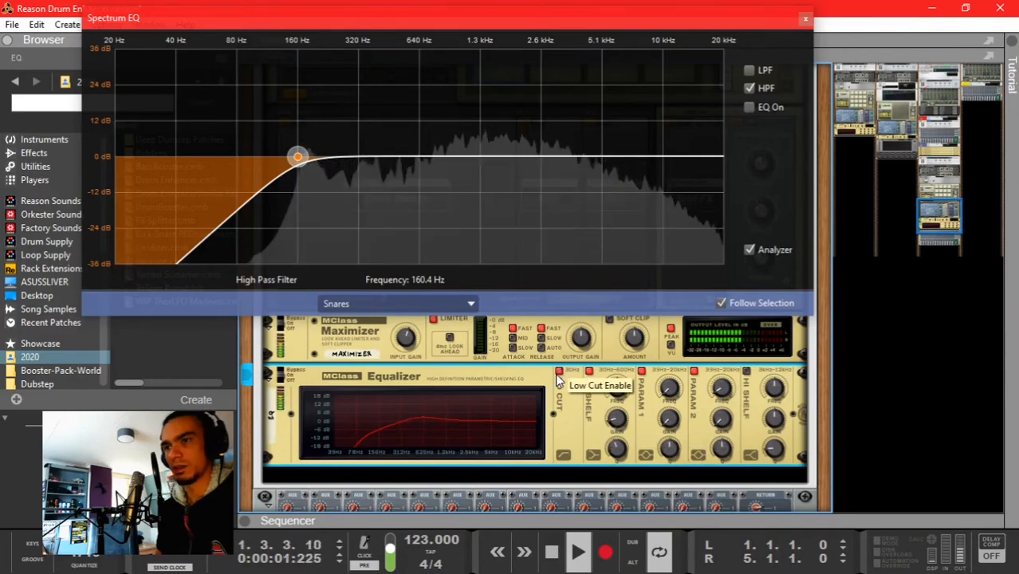
Step: Fine-tune the MClass Equalizer by raising the Low Shelf's Q and lowering Parametric 2's frequency while the snare plays
key("space")
key("space")
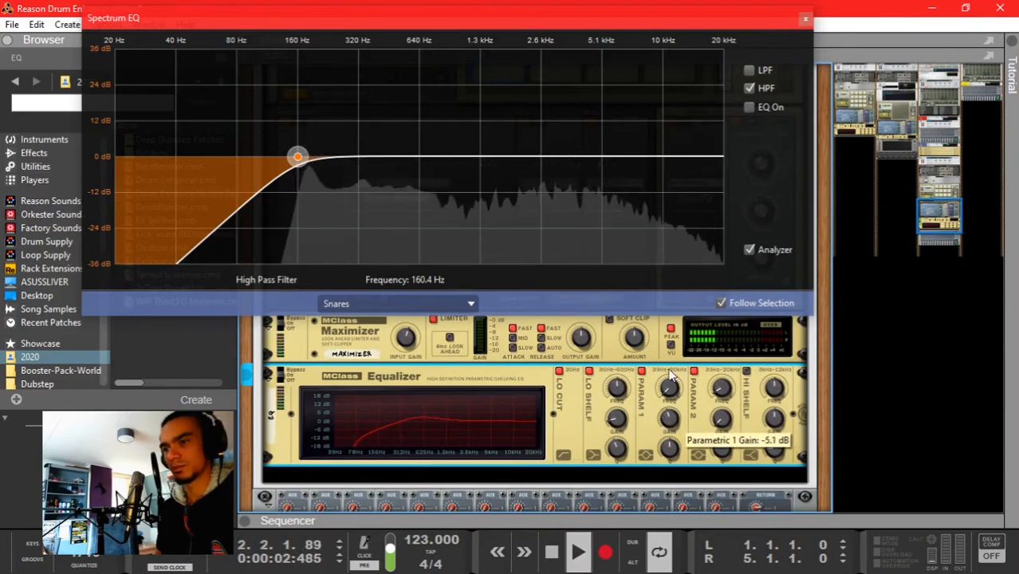
mouse_move(625, 448)
left_mouse_down()
mouse_move(625, 414)
mouse_move(616, 431)
left_mouse_up()
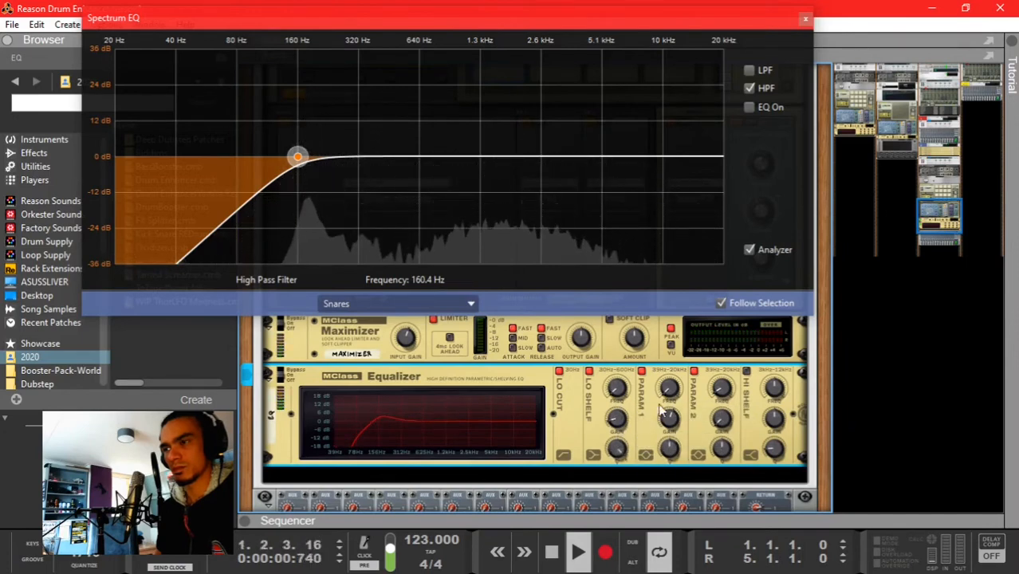
left_click_drag(719, 391, 719, 481)
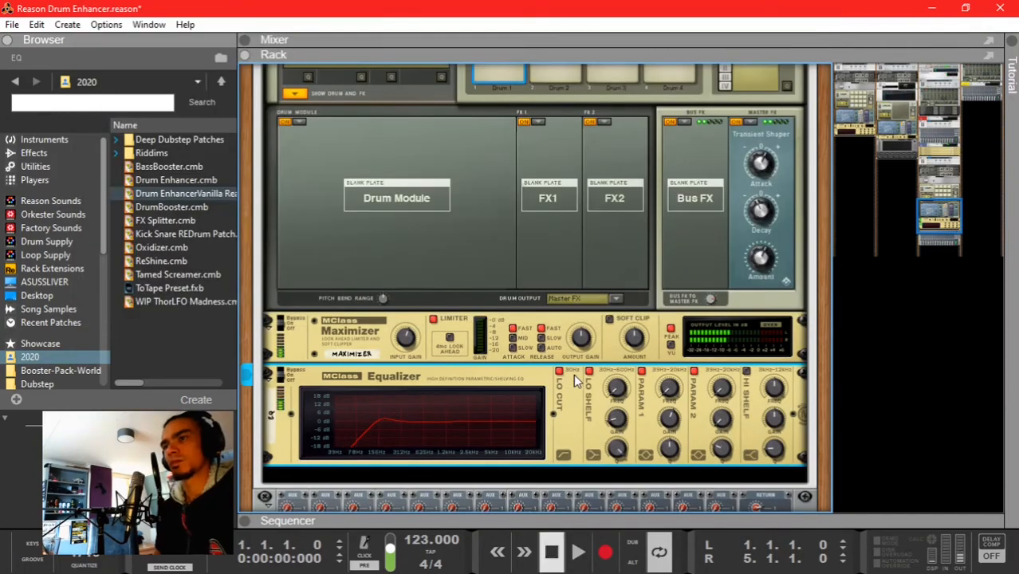
Step: Hide the snare Drum Enhancer combinator's devices and the Snares channel's insert effects
scroll(360, 247, "up", 5)
scroll(360, 241, "up", 3)
left_click(374, 244)
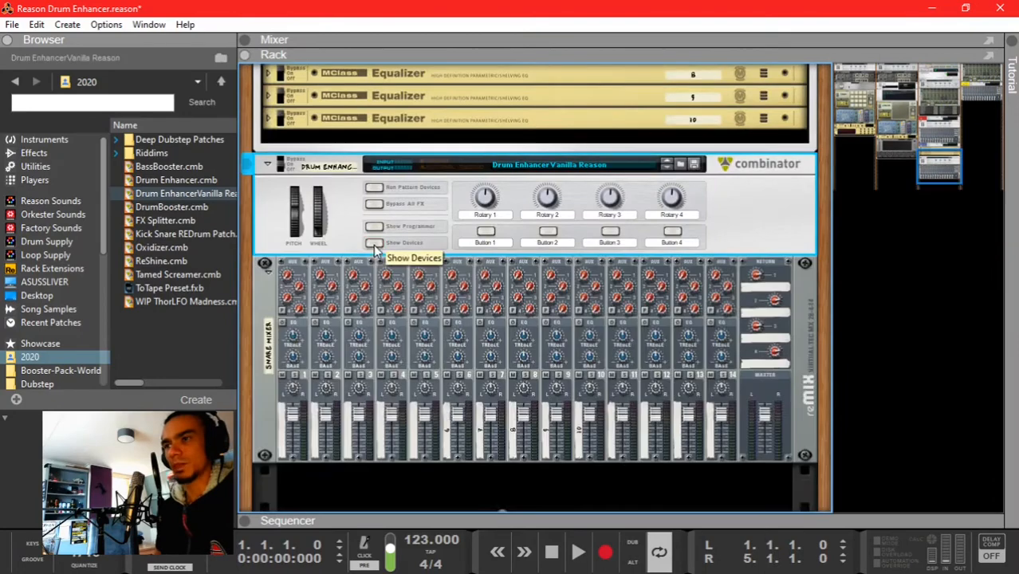
scroll(408, 253, "down", 1)
scroll(408, 253, "up", 3)
scroll(408, 253, "right", 3)
scroll(407, 253, "left", 5)
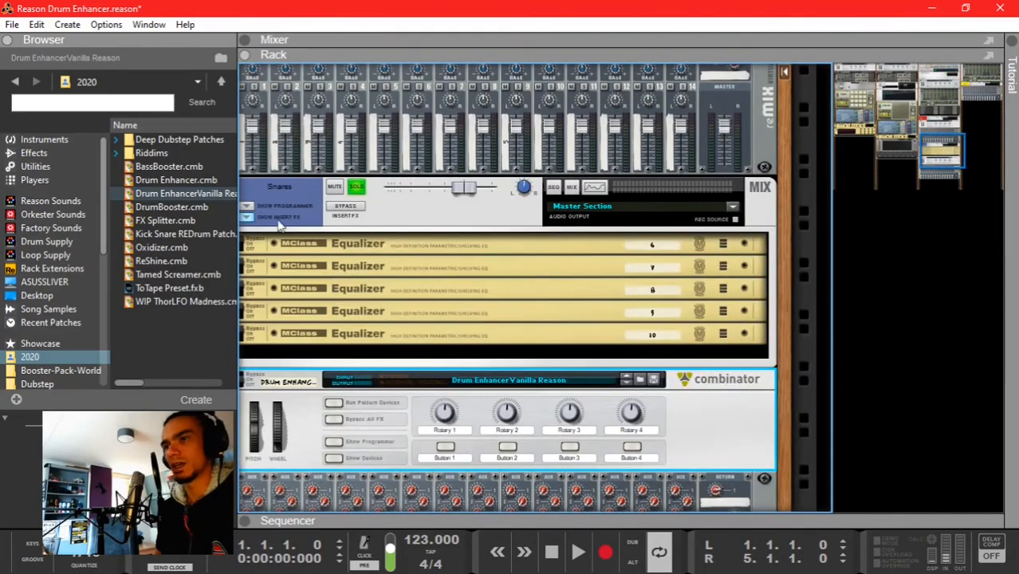
left_click(408, 216)
scroll(437, 230, "right", 3)
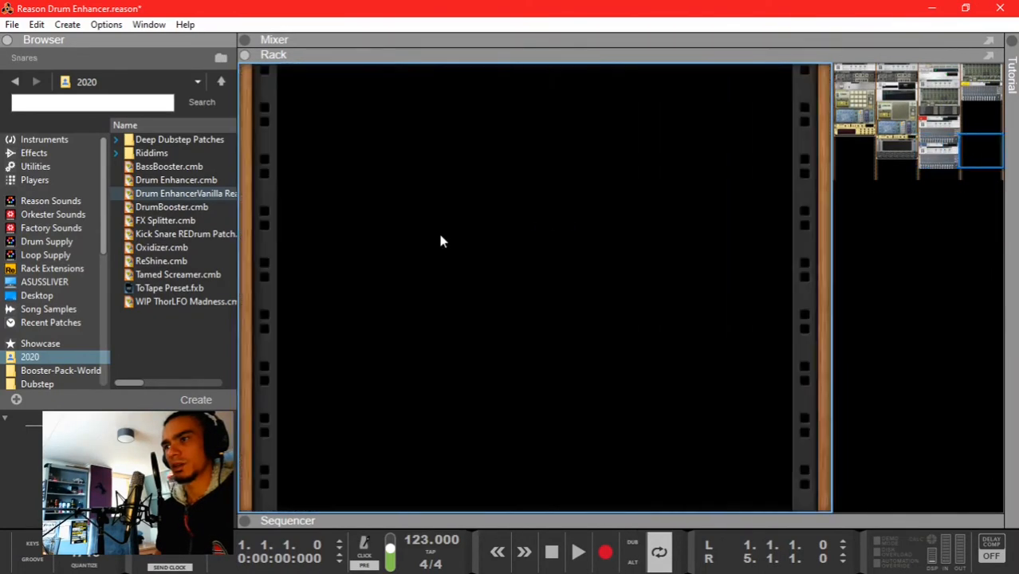
Step: Solo the Hihats mix channel and show its insert effects
scroll(438, 230, "up", 5)
scroll(369, 290, "down", 1)
left_click(397, 198)
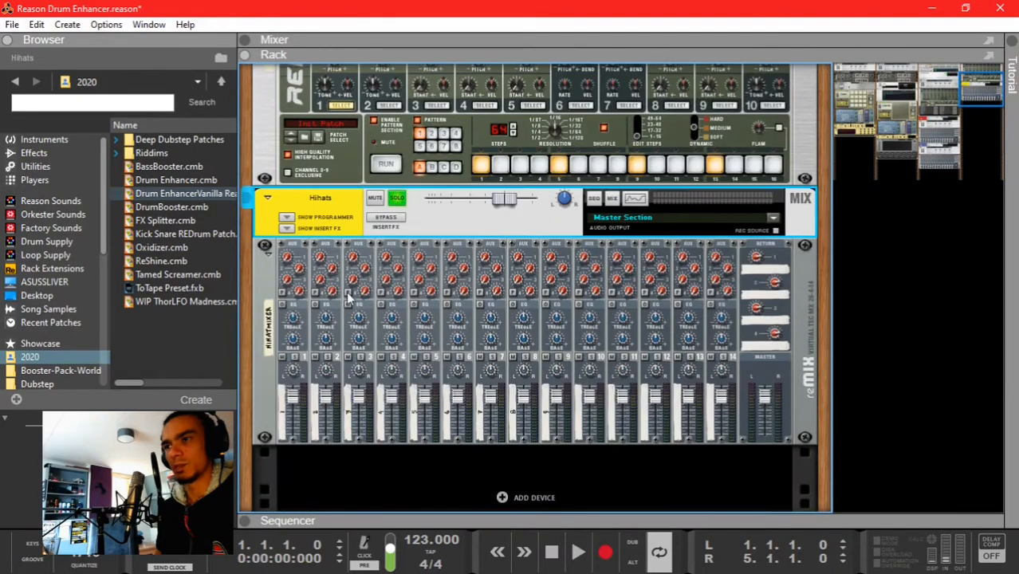
left_click(285, 228)
scroll(303, 223, "down", 2)
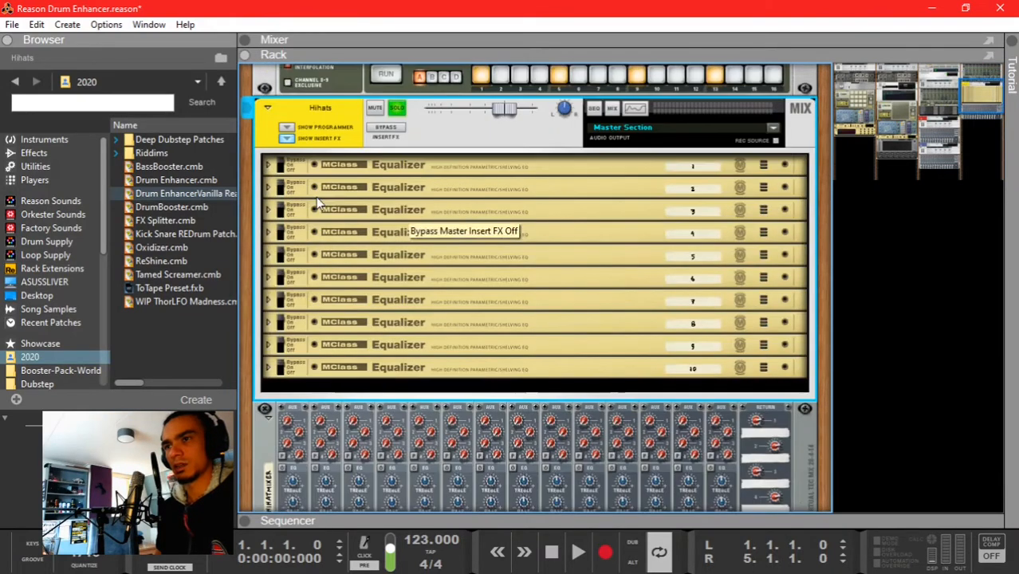
Step: Add the Drum EnhancerVanilla Reason patch below the Hihats channel's insert equalizers and turn the rack to its rear
left_click_drag(183, 193, 426, 403)
key("Tab")
scroll(661, 173, "down", 2)
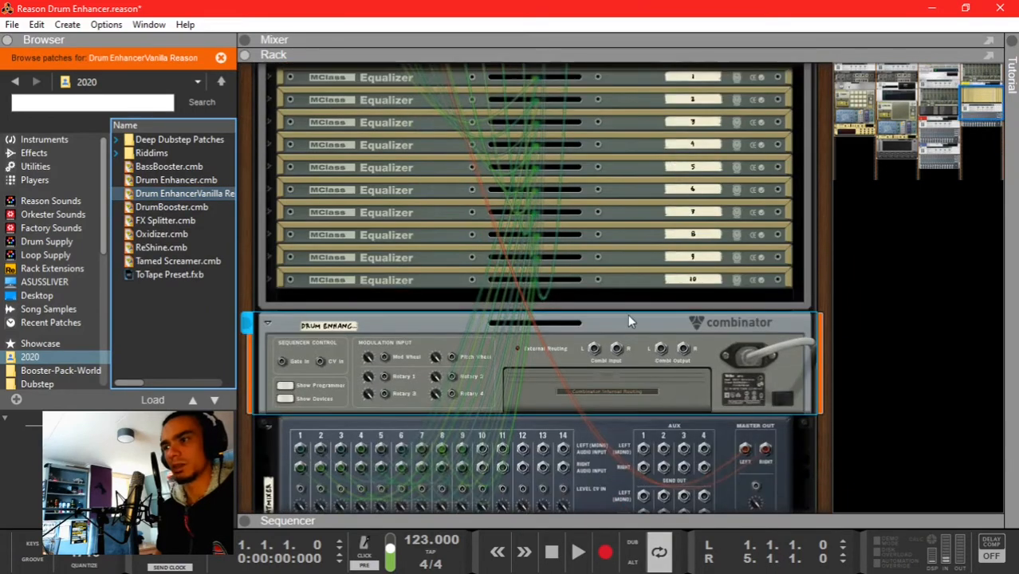
Step: Cable the Hihats channel's Insert FX sends to the combinator's inputs, and the combinator's outputs to the Insert FX returns
scroll(621, 183, "up", 2)
left_click_drag(595, 350, 616, 164)
scroll(621, 183, "up", 1)
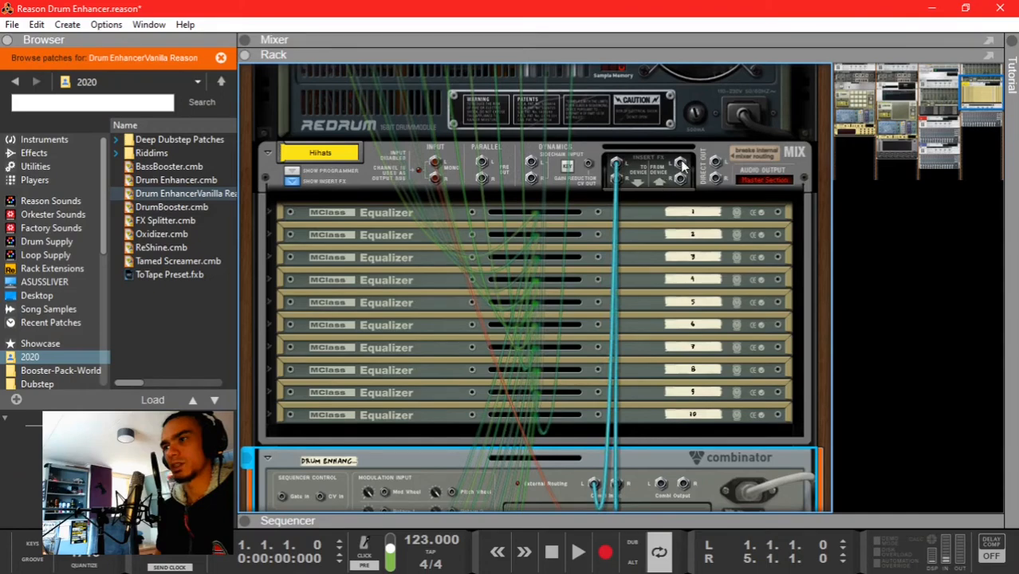
left_click_drag(682, 165, 661, 483)
scroll(747, 448, "down", 1)
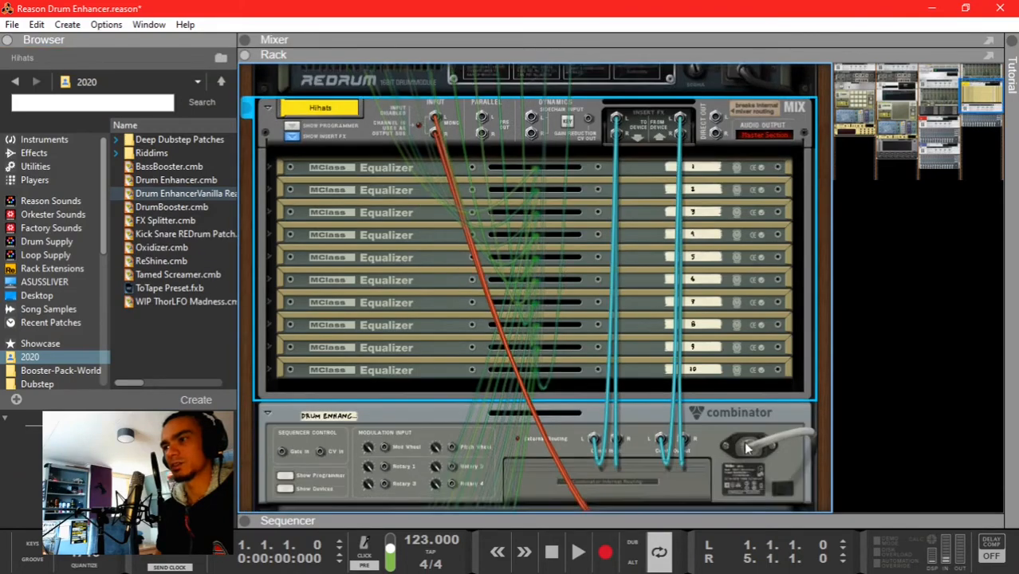
scroll(747, 448, "down", 3)
Step: Turn the rack to its front, hide the Hihats insert effects, and show the combinator's devices while the hi-hats play
key("Tab")
scroll(375, 304, "up", 6)
key("space")
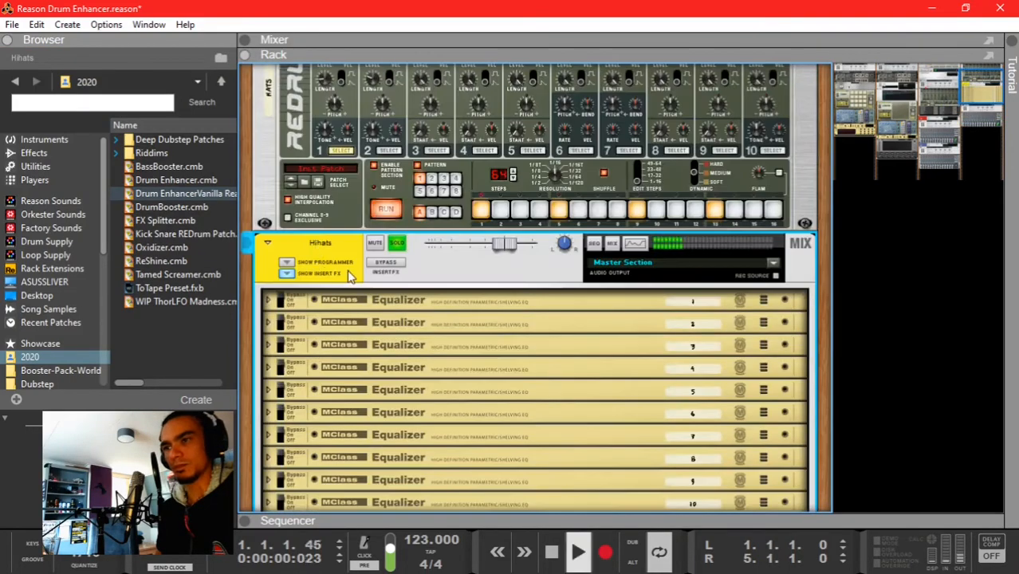
left_click(288, 275)
scroll(319, 280, "down", 2)
left_click(375, 286)
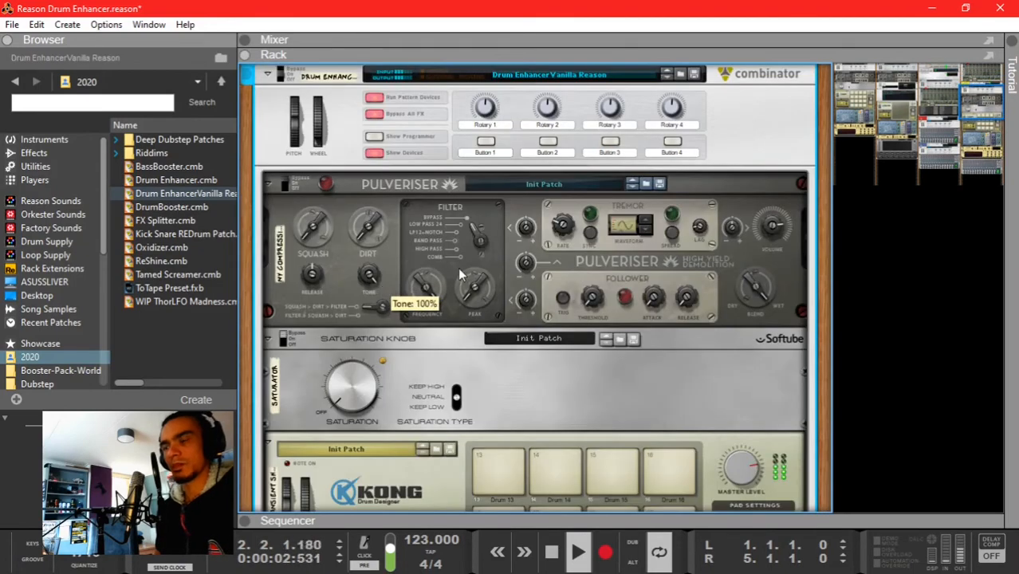
Step: Inspect the hi-hats' spectrum in the Spectrum EQ, and set the Pulveriser's filter to High Pass
key("F2")
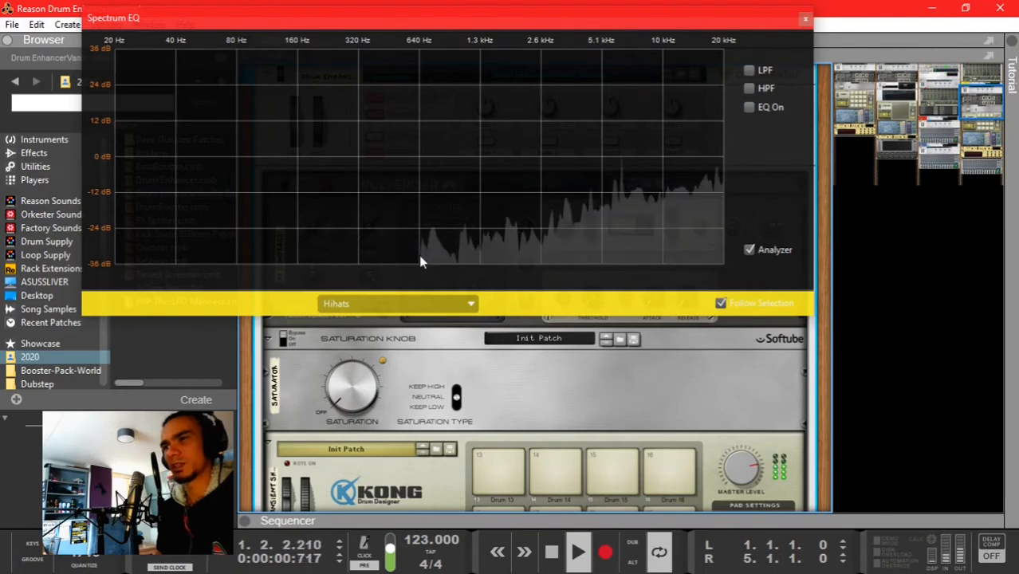
key("space")
key("F2")
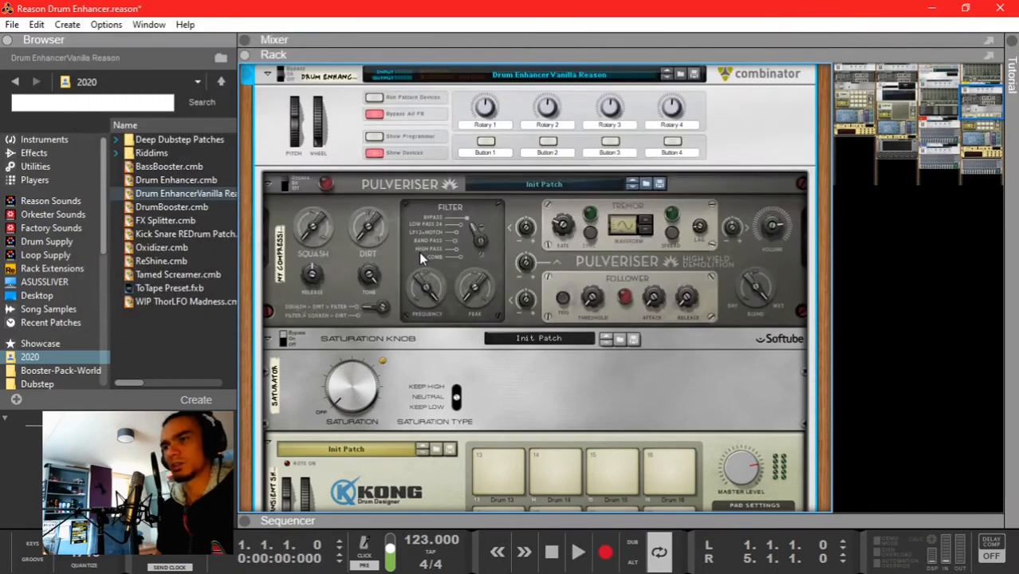
left_click(461, 248)
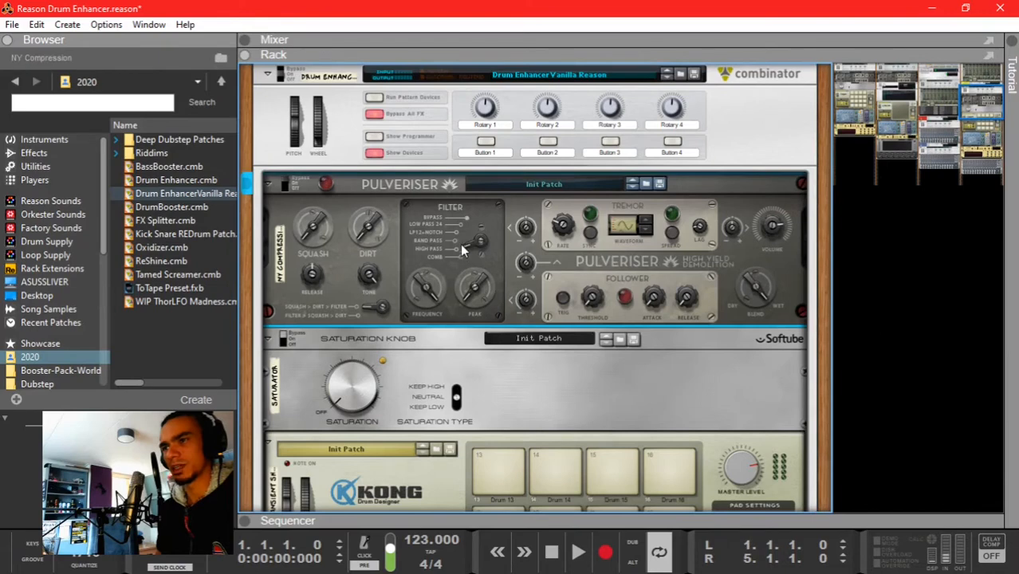
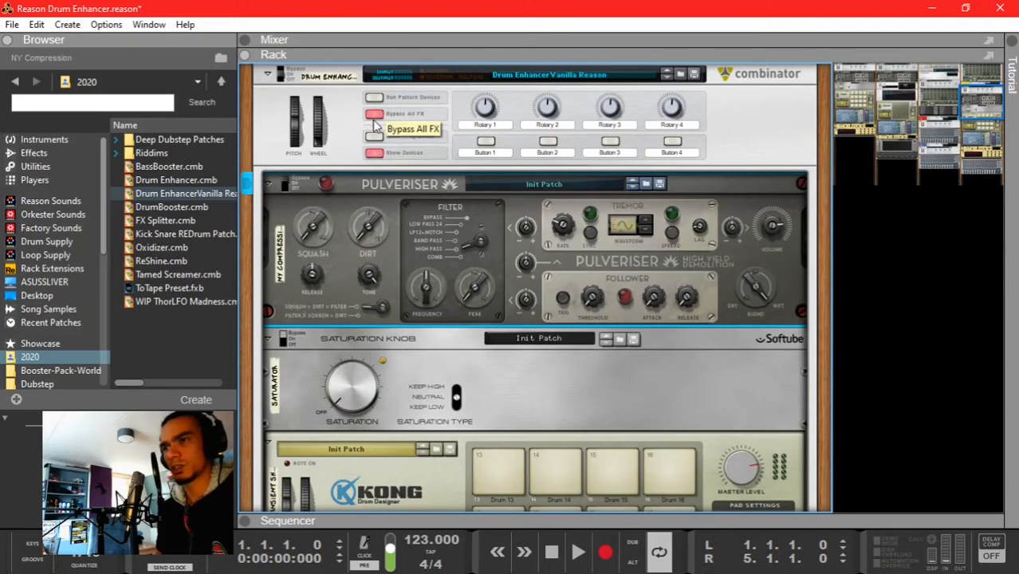
Step: With the combinator's effects active, set the Pulveriser's Squash to about 39% and raise its Dirt while the hi-hats play
key("space")
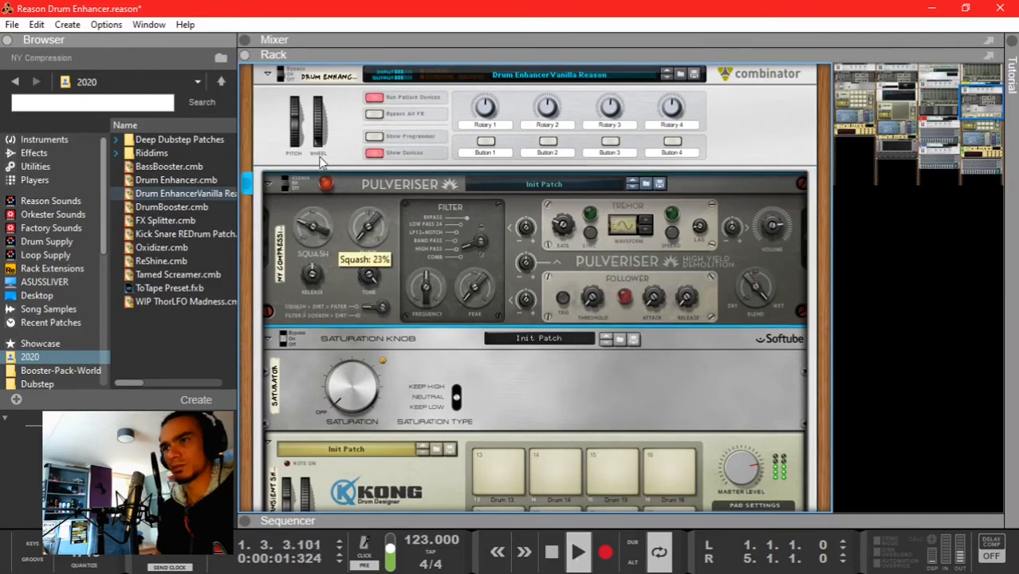
left_click_drag(323, 140, 322, 135)
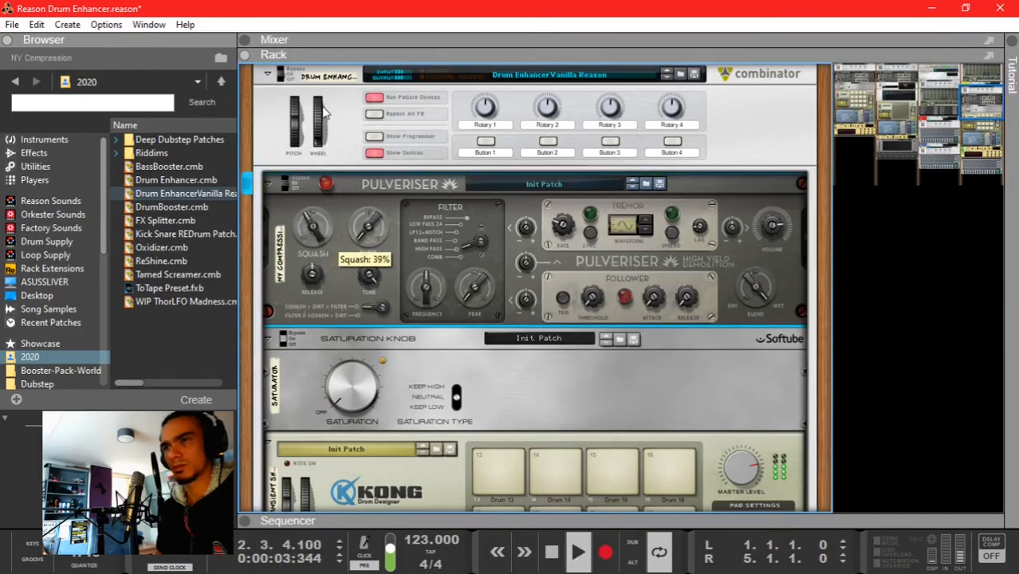
left_click_drag(365, 228, 378, 70)
key("space")
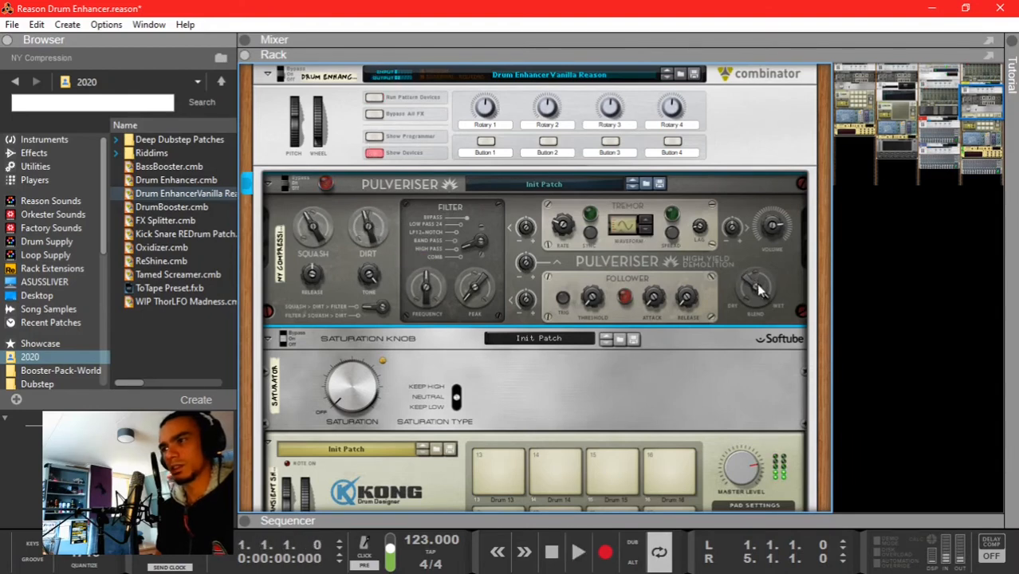
Step: Raise the Pulveriser's Blend toward wet while the hi-hats play
key("space")
left_click_drag(757, 297, 759, 260)
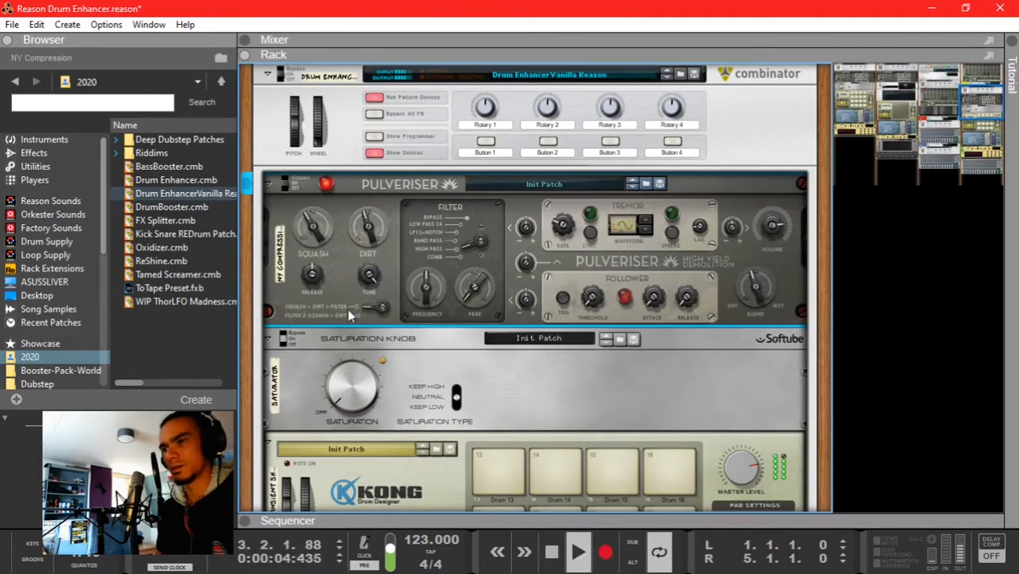
key("space")
scroll(452, 392, "down", 2)
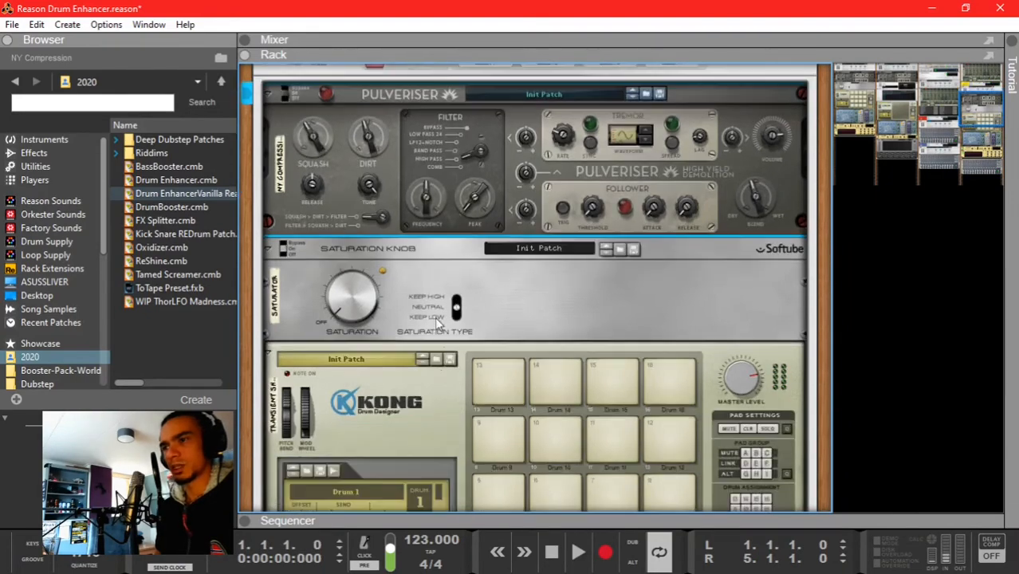
Step: Change the Saturation Knob's saturation type and turn up its Saturation while the hi-hats play
left_click(457, 311)
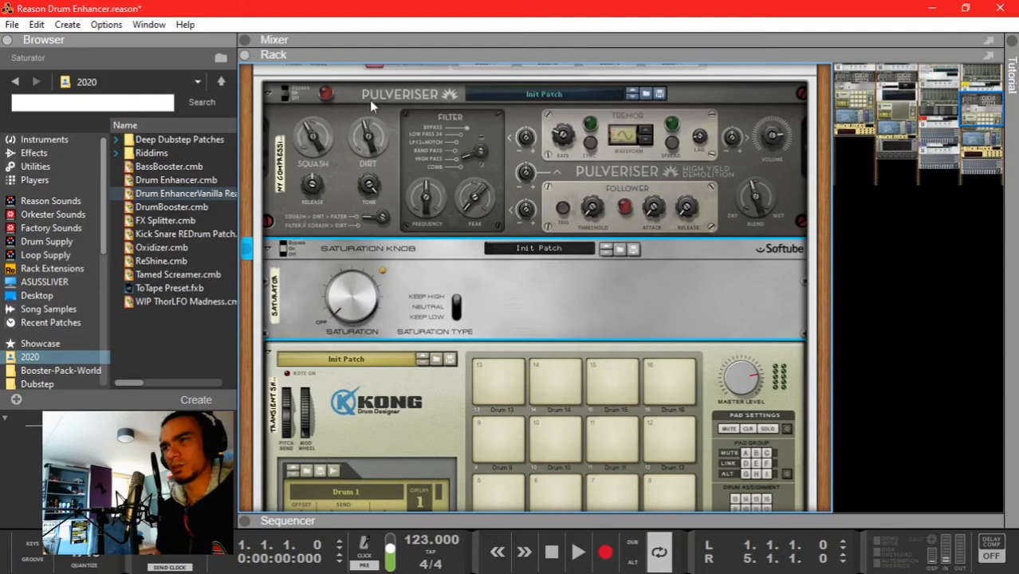
mouse_move(345, 295)
key("space")
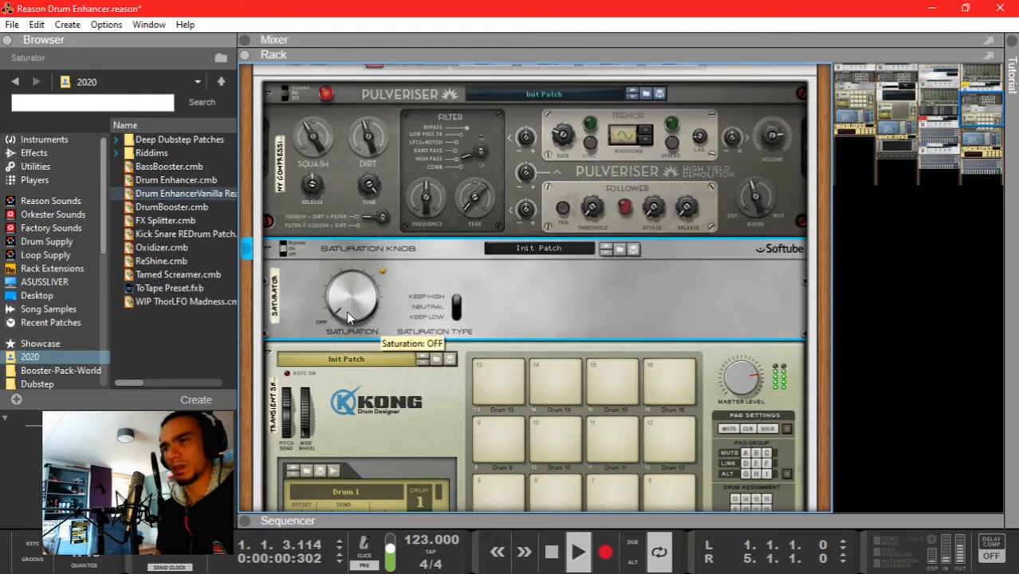
left_click_drag(351, 292, 356, 225)
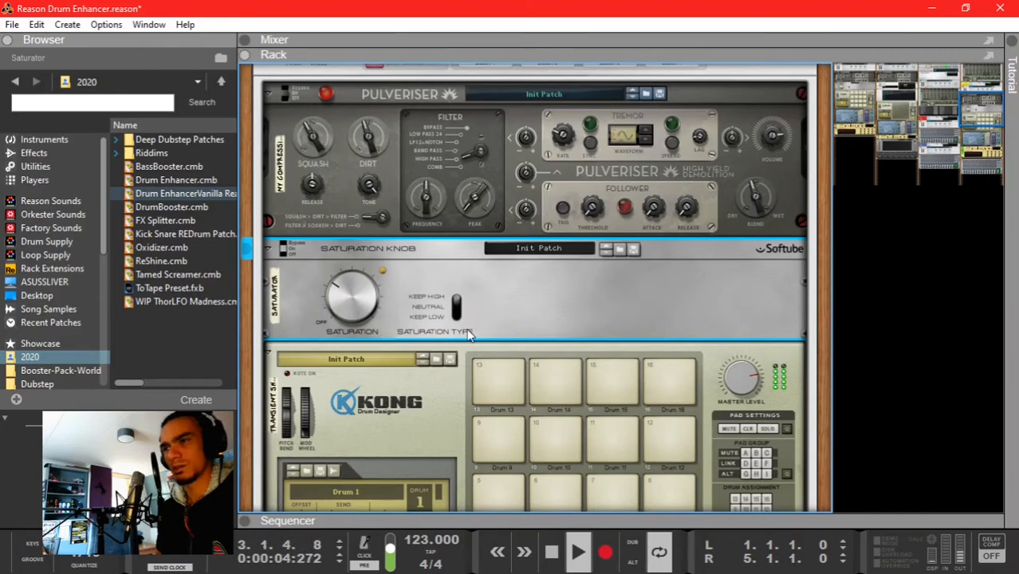
key("space")
Step: Check the Transient Shaper's settings in the Kong and listen to the hi-hats running through it
scroll(654, 271, "down", 10)
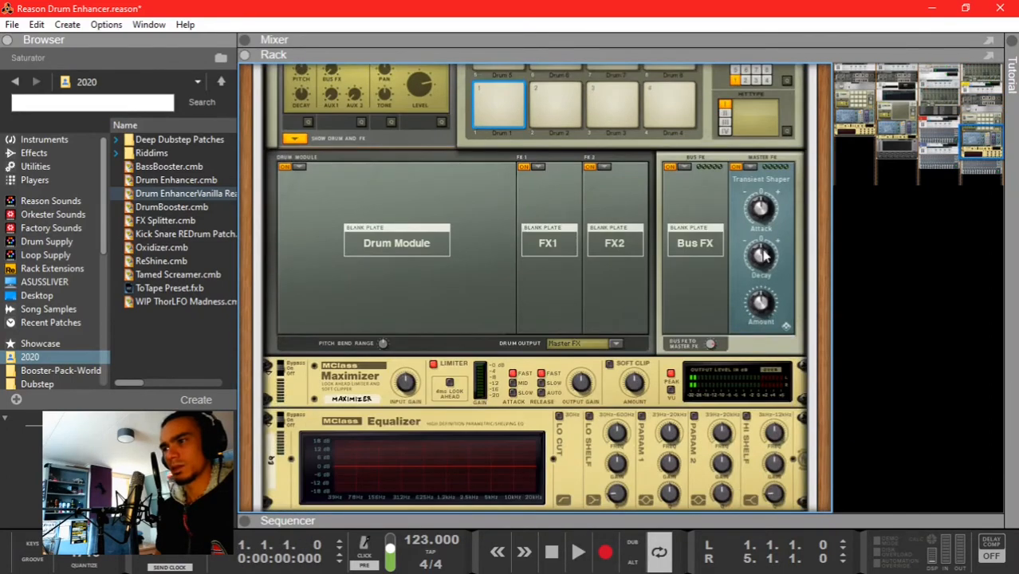
scroll(763, 254, "up", 1)
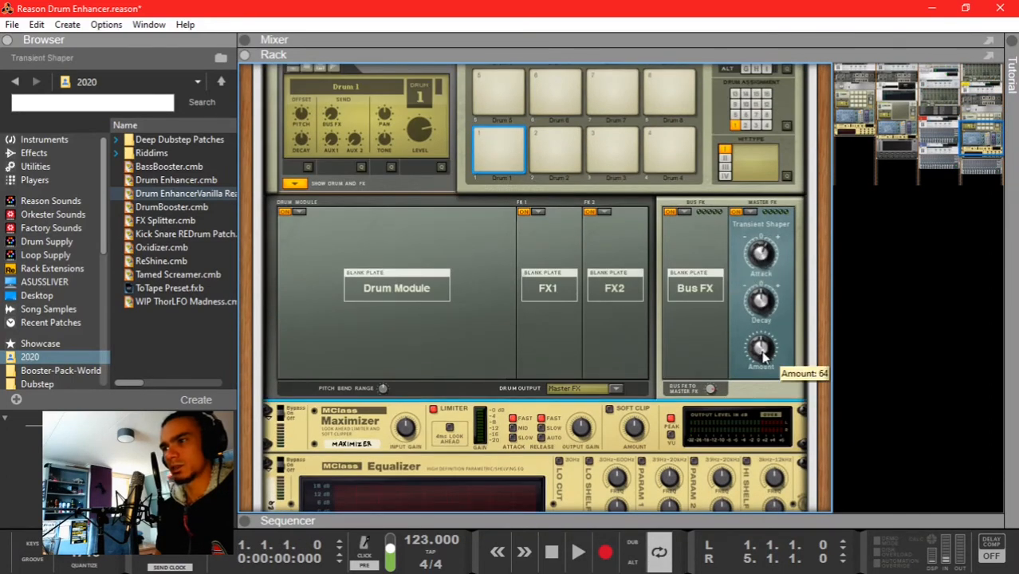
key("space")
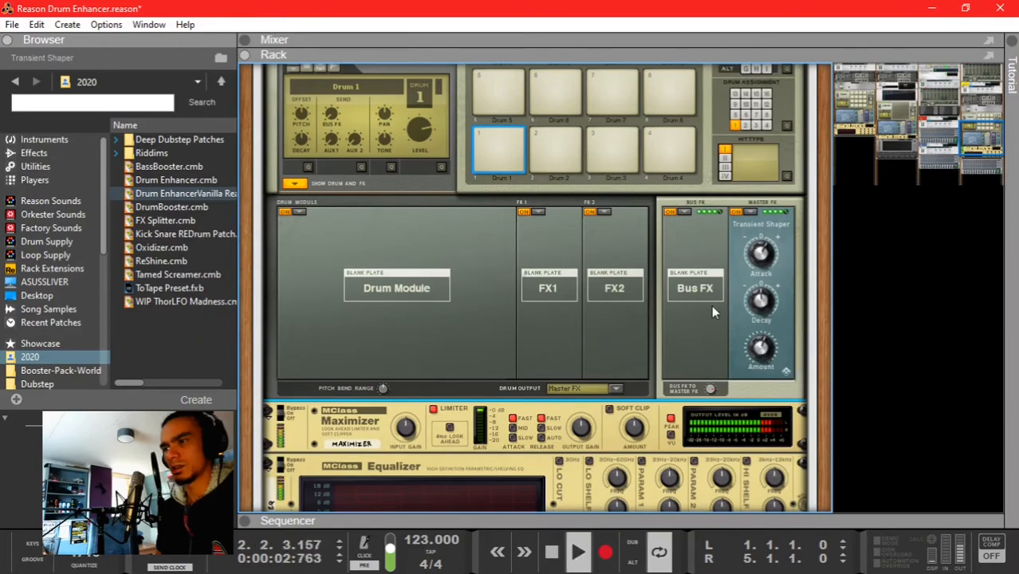
key("space")
Step: Lower the MClass Maximizer's Input Gain while the hi-hats play
scroll(463, 279, "down", 2)
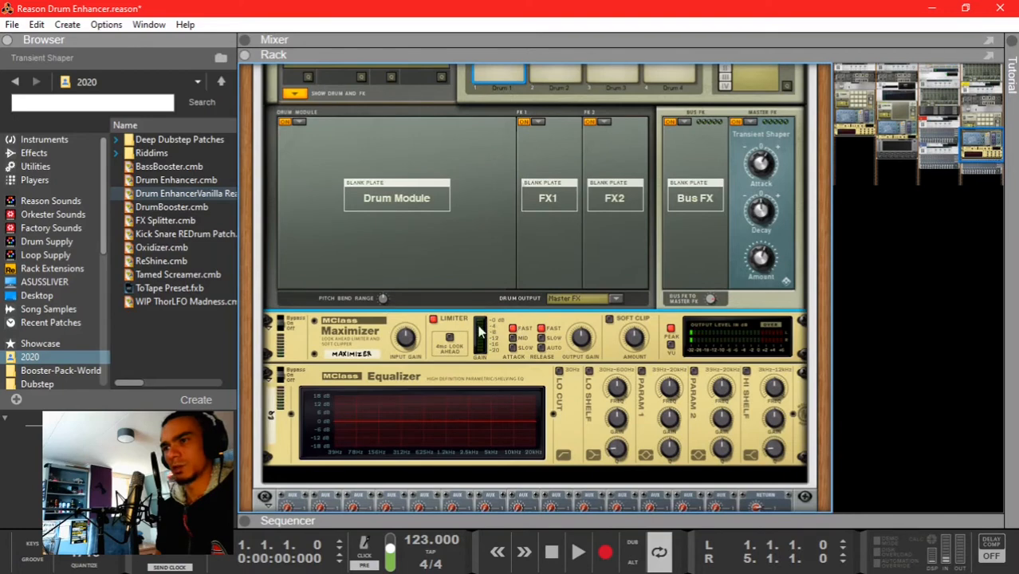
key("space")
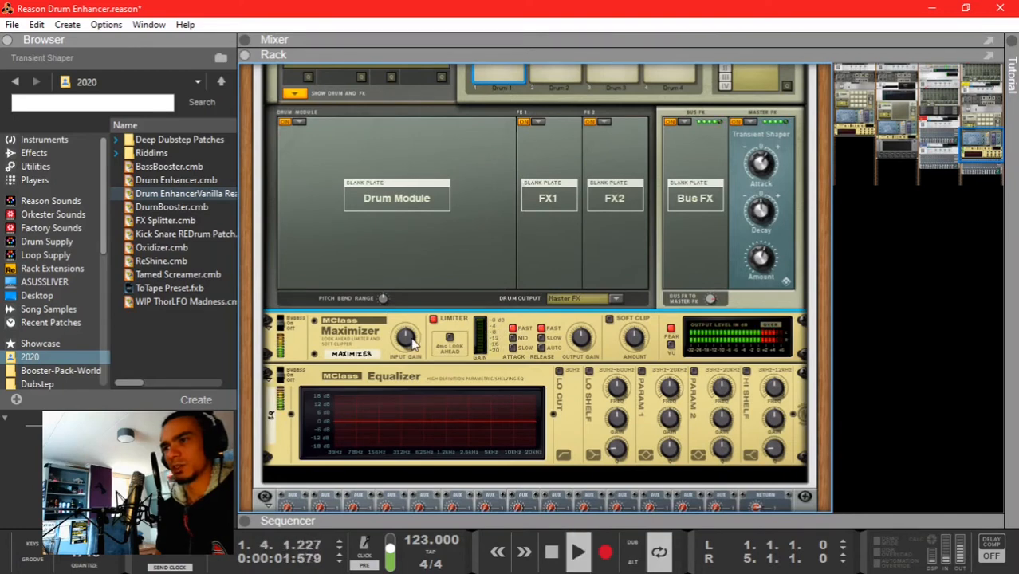
left_click(411, 358)
left_click_drag(408, 362, 405, 385)
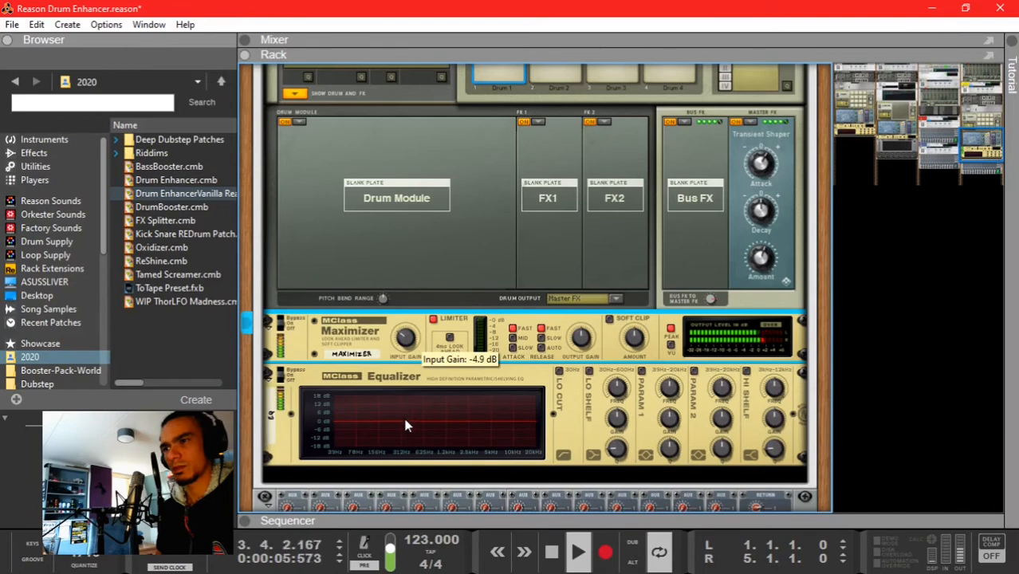
left_click_drag(405, 425, 405, 445)
key("space")
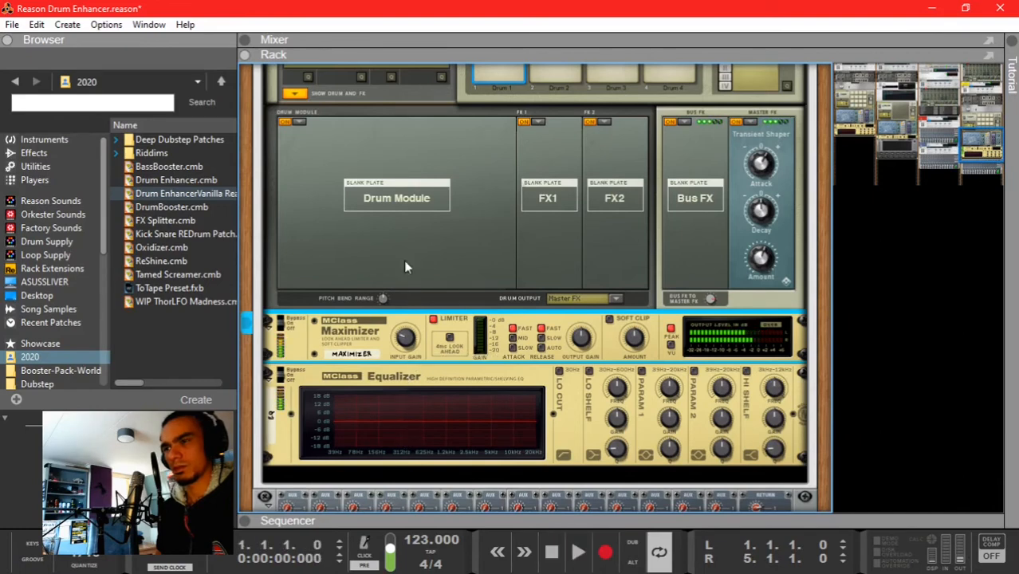
Step: Hide the hi-hat combinator's devices and bypass all of its effects
scroll(404, 267, "up", 10)
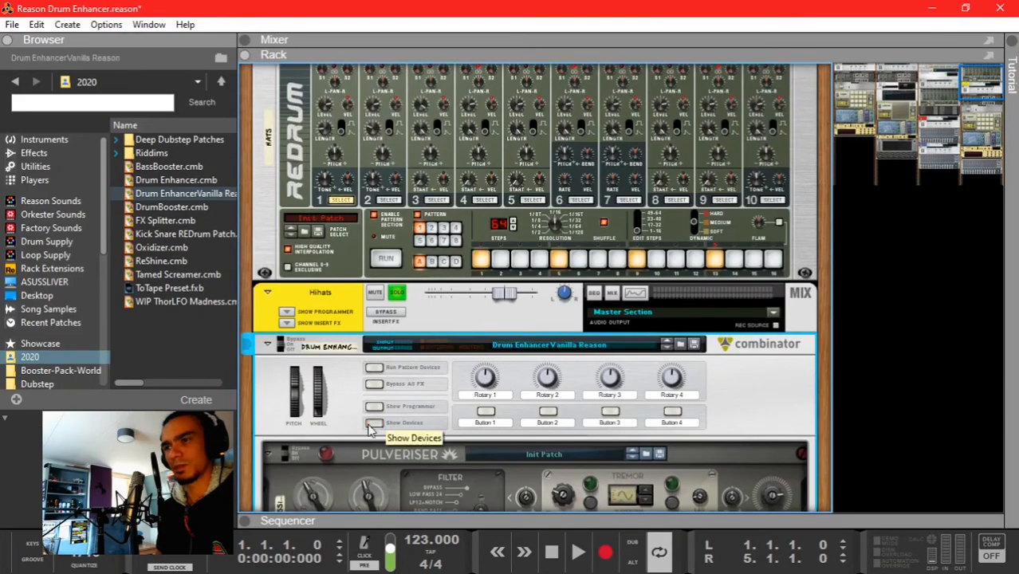
left_click(372, 423)
left_click(375, 340)
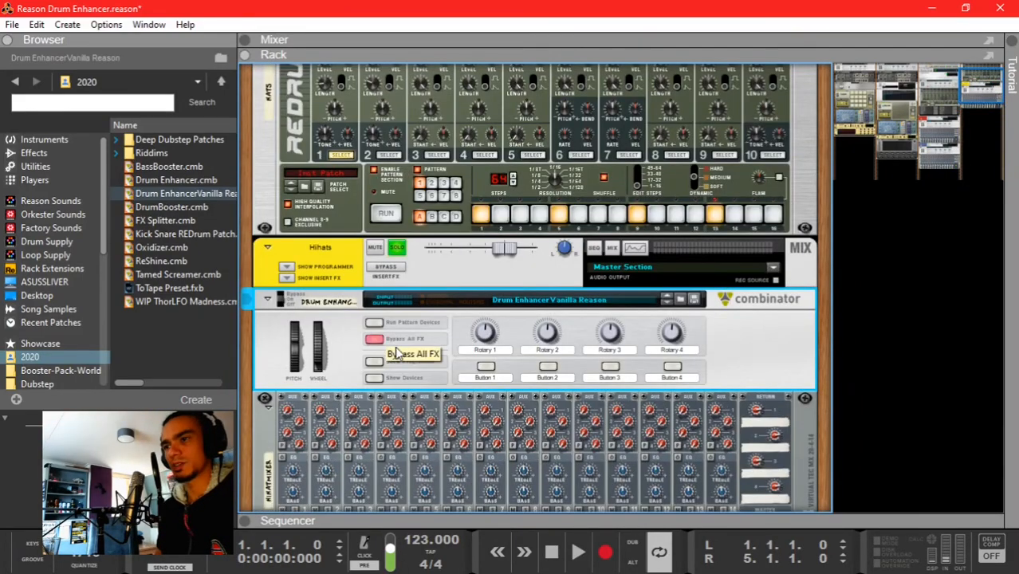
Step: Bypass all effects in the kick and snare Drum Enhancer combinators
scroll(397, 349, "left", 5)
left_click(379, 259)
scroll(425, 301, "down", 6)
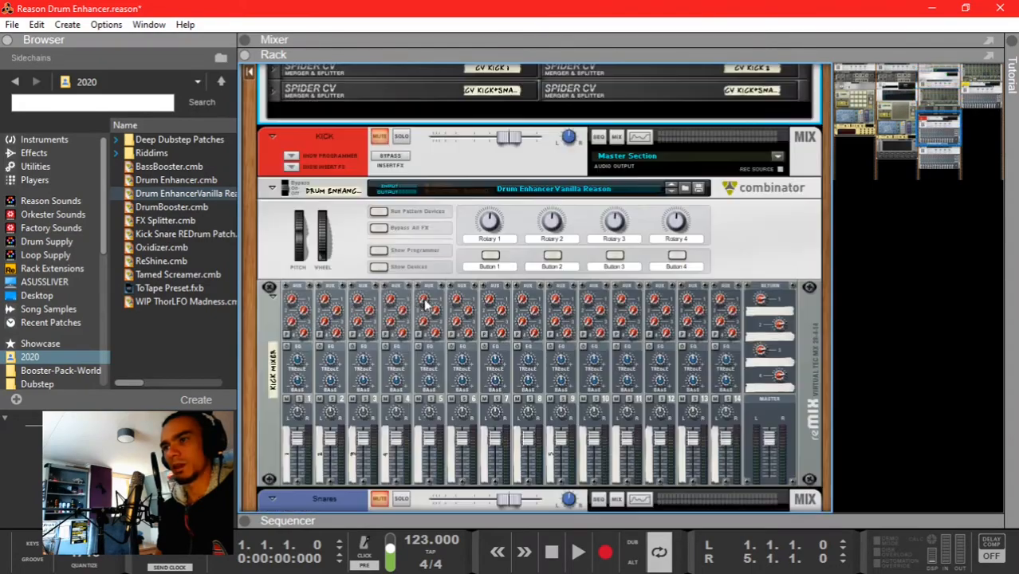
scroll(375, 220, "up", 10)
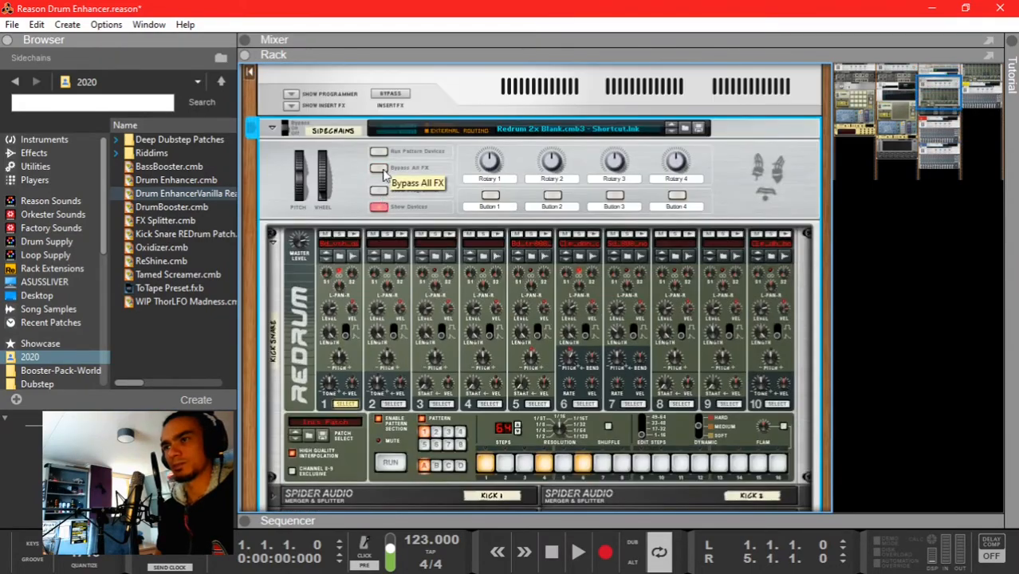
scroll(381, 199, "down", 13)
scroll(381, 199, "up", 3)
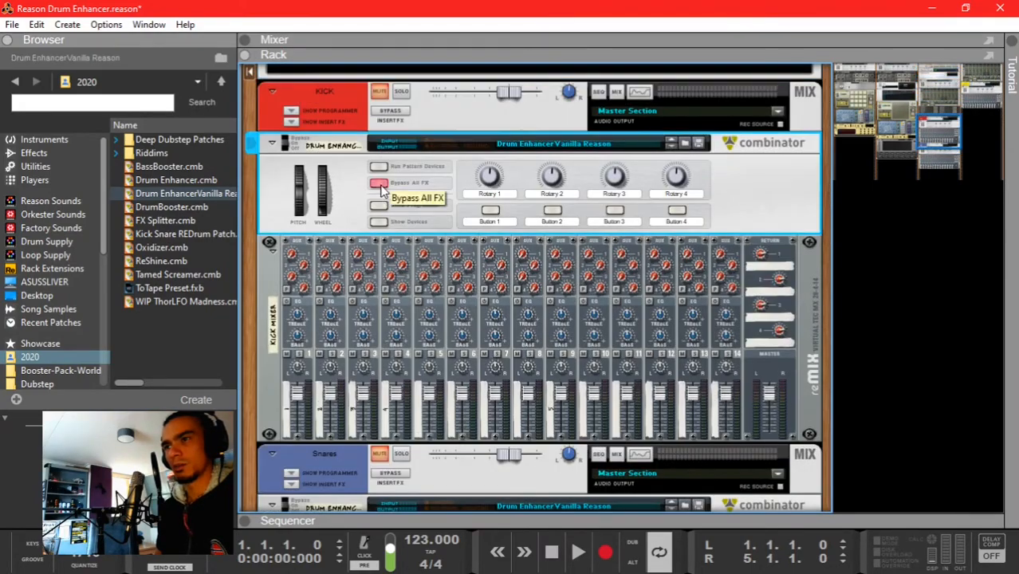
scroll(379, 203, "down", 8)
left_click(376, 284)
scroll(508, 227, "down", 8)
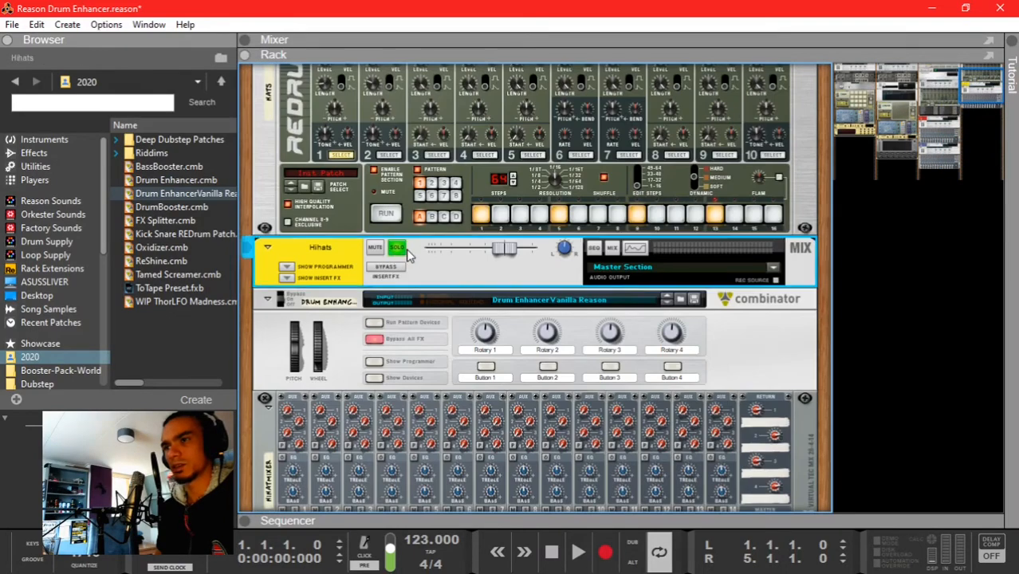
Step: Unsolo the Hihats channel, play the full beat, and turn the hi-hat combinator's effects back on
left_click(405, 249)
key("space")
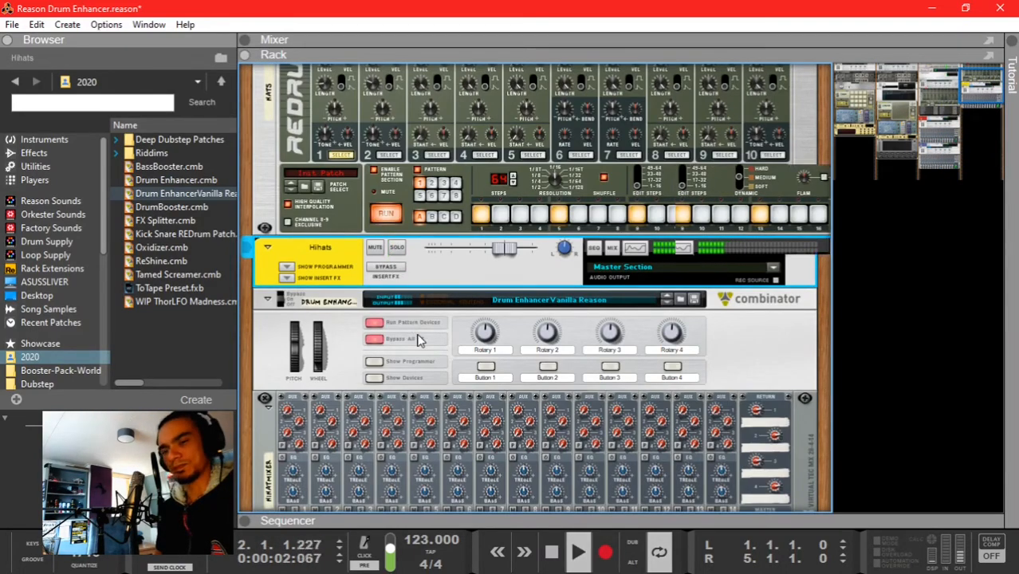
scroll(416, 335, "left", 3)
scroll(416, 333, "right", 2)
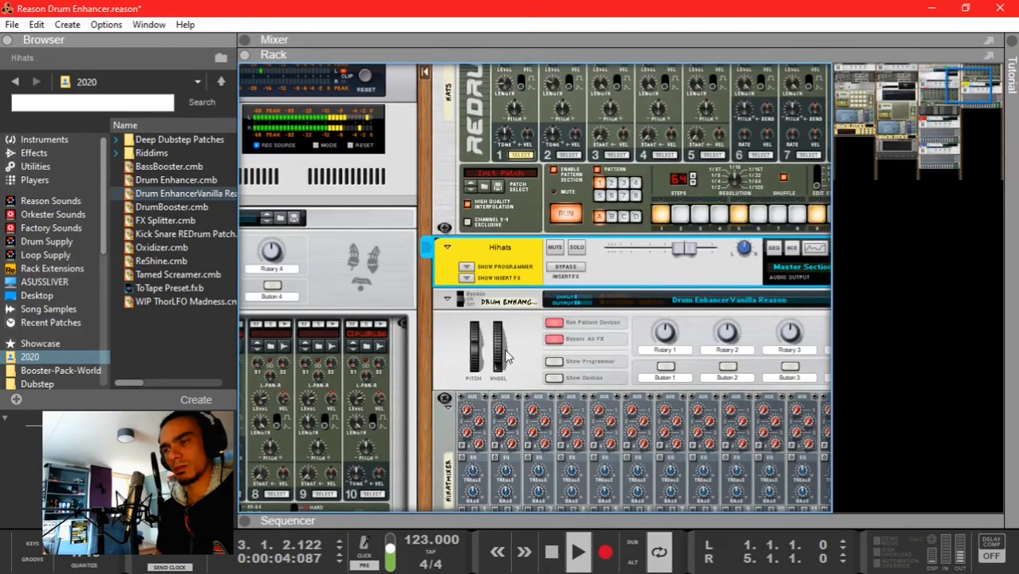
left_click(555, 343)
Step: Turn the effects of the kick and snare combinators back on while the full beat plays
scroll(554, 345, "left", 3)
scroll(413, 347, "down", 5)
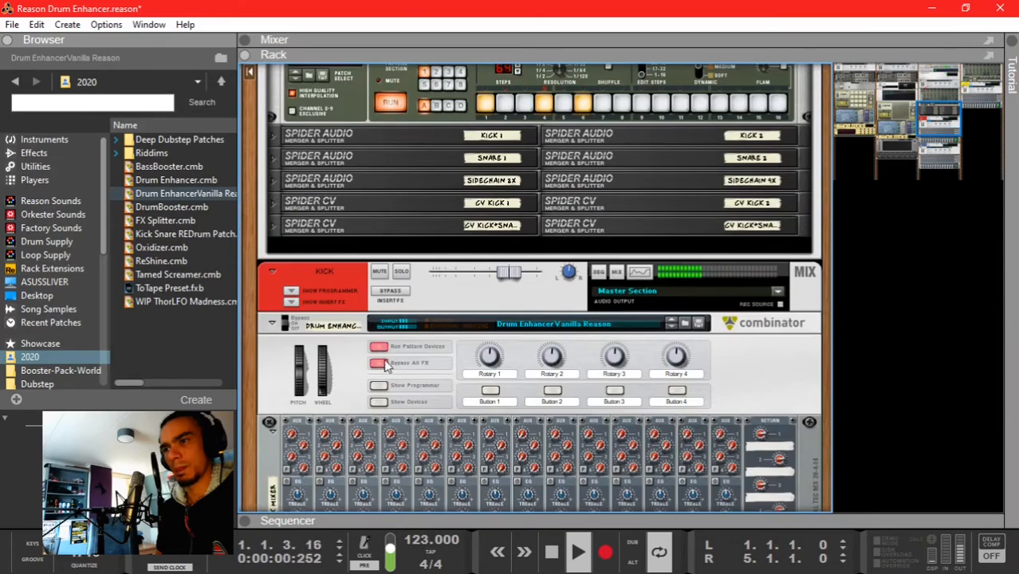
left_click(379, 366)
left_click(379, 348)
scroll(379, 350, "down", 5)
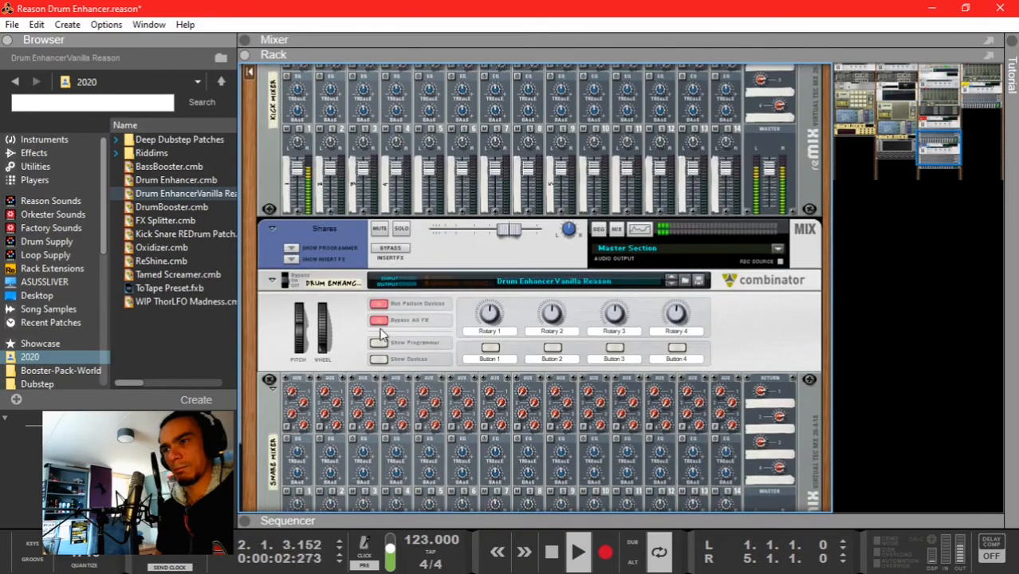
left_click(379, 321)
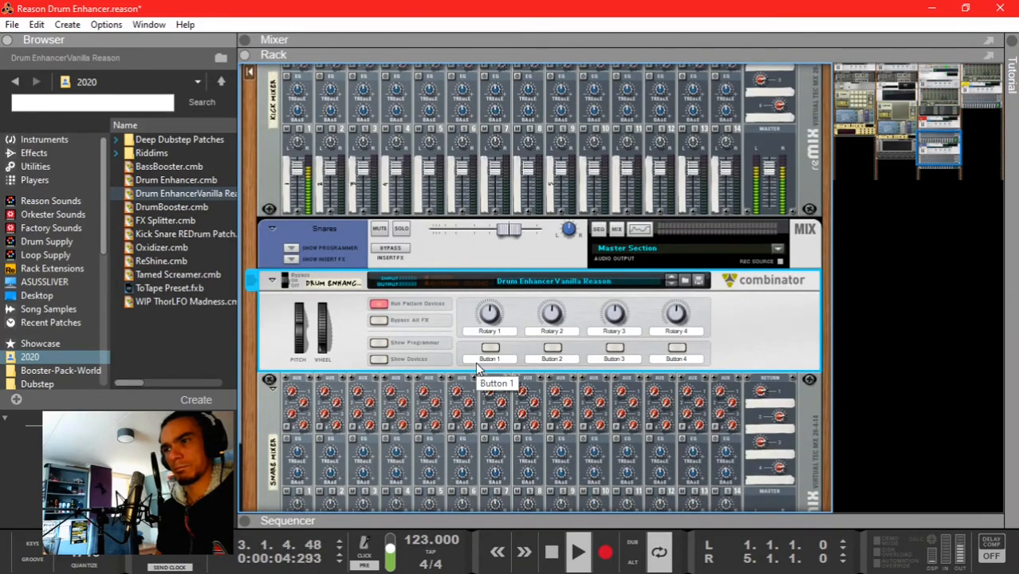
scroll(475, 362, "right", 2)
scroll(477, 369, "left", 2)
scroll(471, 367, "up", 2)
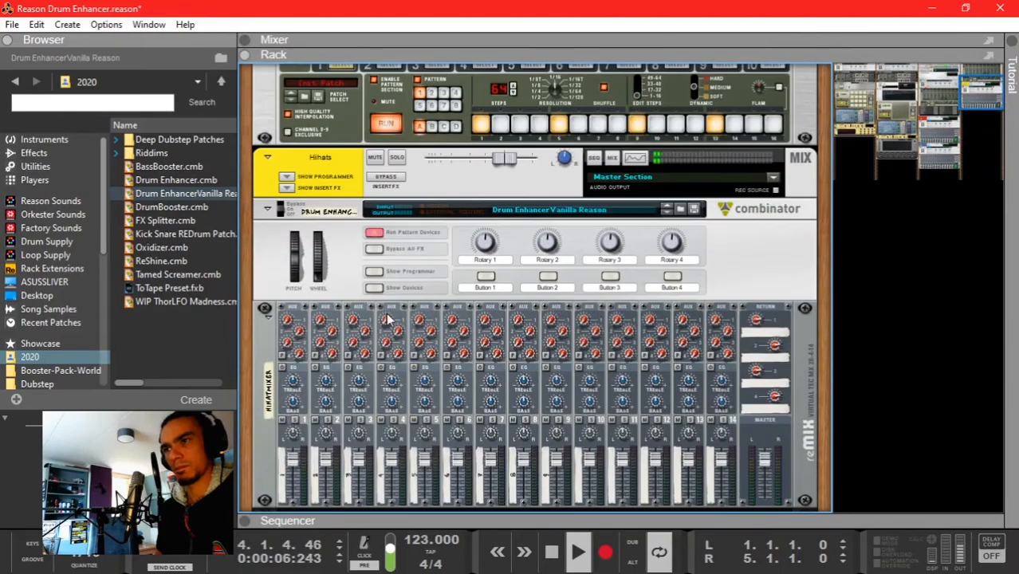
key("space")
Step: Enable the Hihats channel's high-pass filter in the Spectrum EQ and raise its cutoff to about 900 Hz
key("F2")
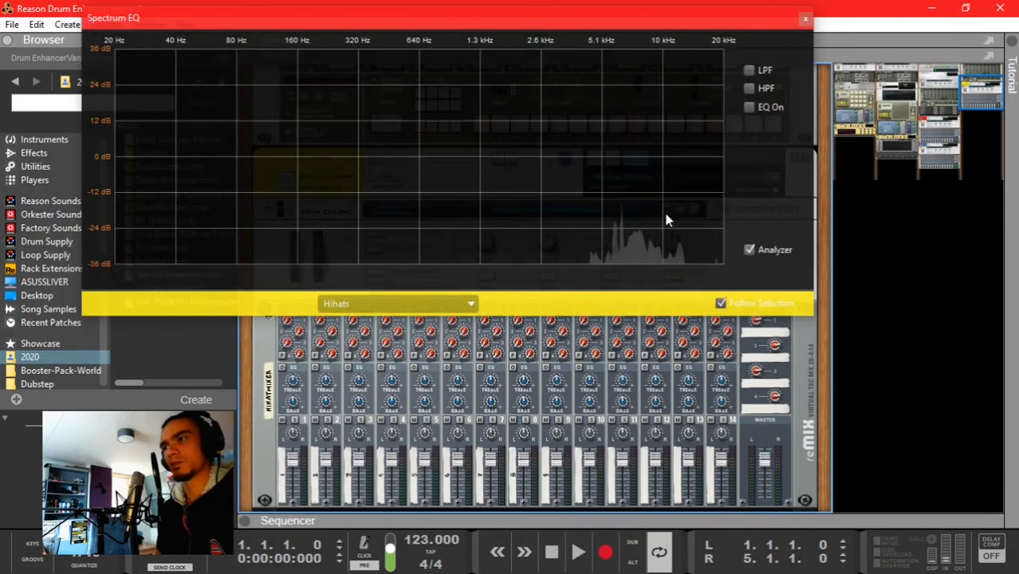
left_click(748, 71)
left_click(749, 70)
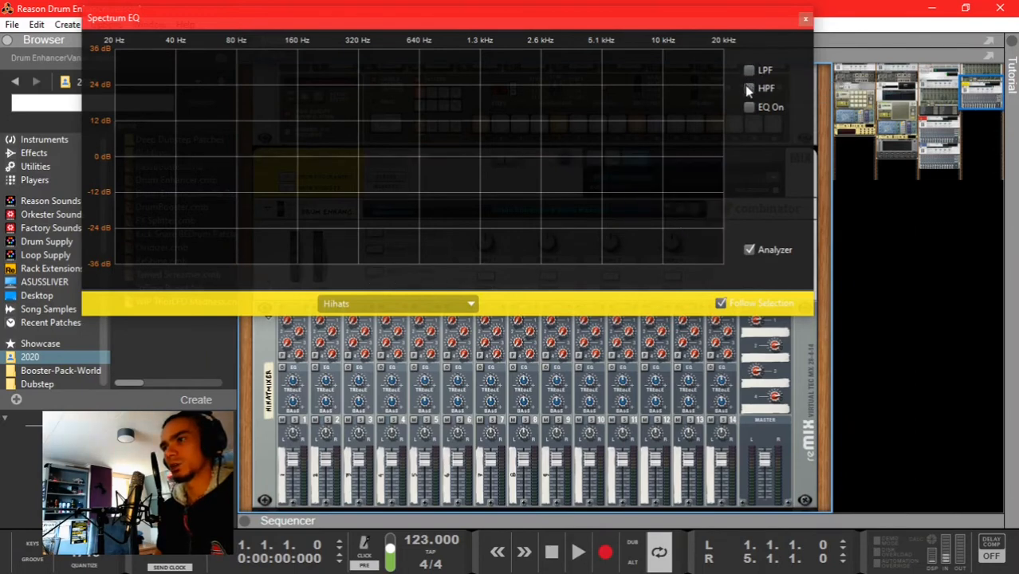
left_click(749, 88)
left_click_drag(310, 155, 451, 157)
key("space")
Step: Solo the Hihats channel and examine its low-frequency content in the Spectrum EQ during playback
key("F2")
left_click(396, 158)
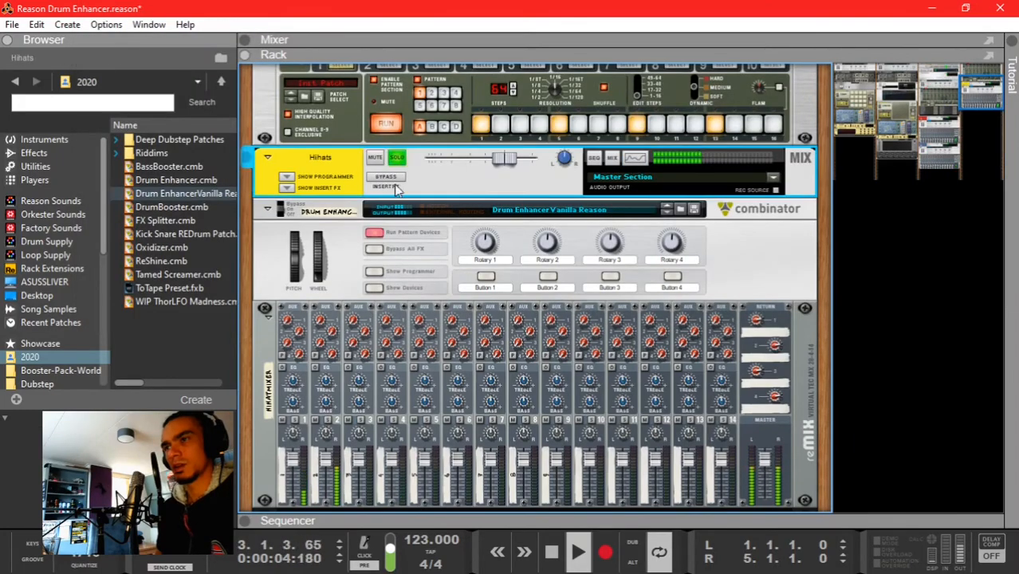
key("F2")
left_click_drag(134, 29, 161, 66)
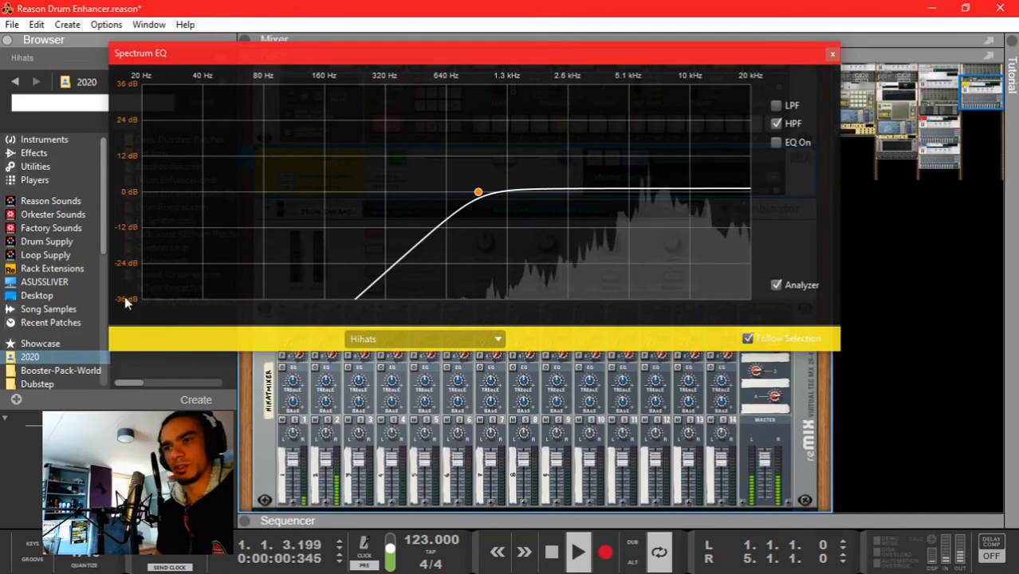
key("space")
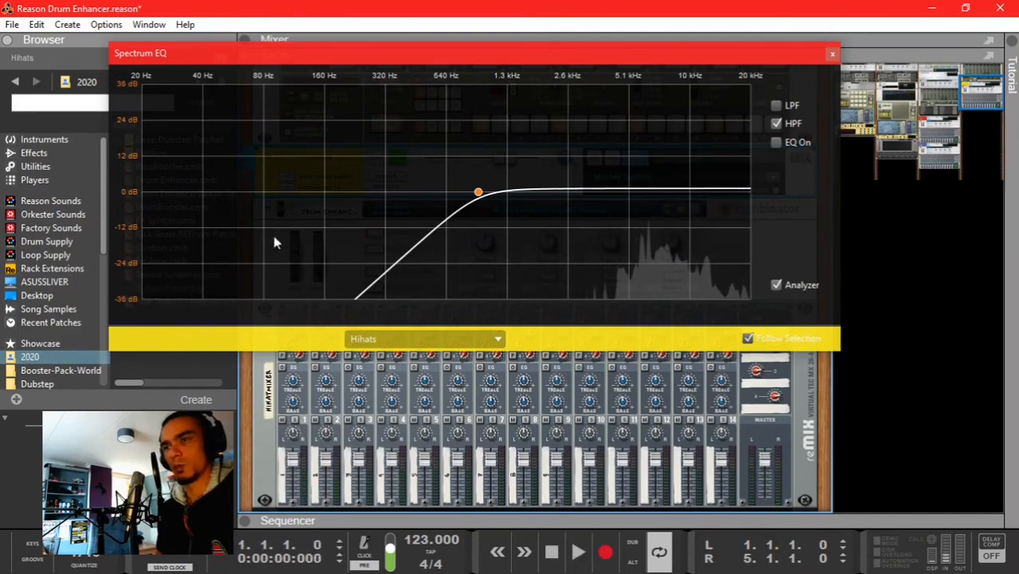
key("space")
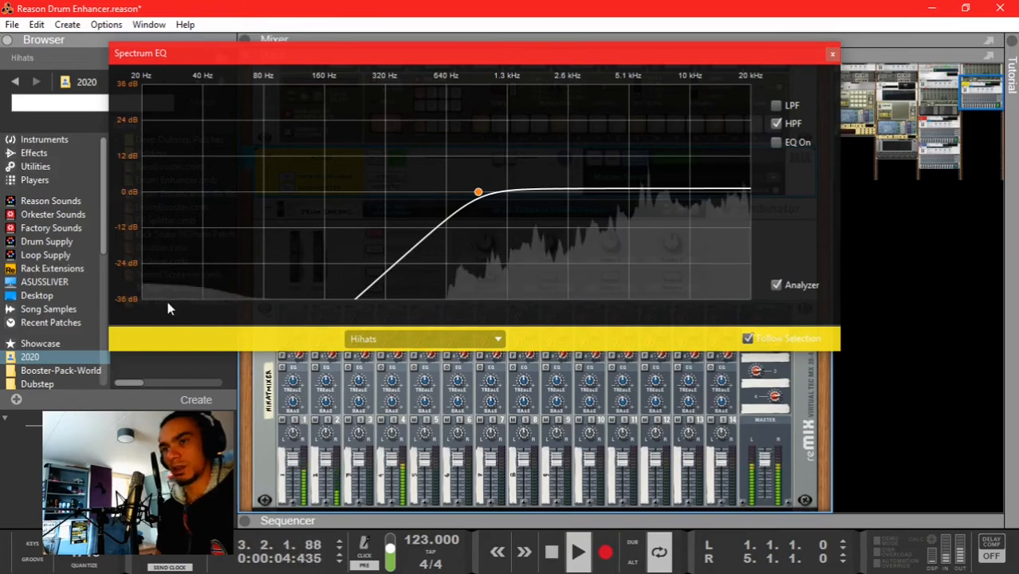
key("space")
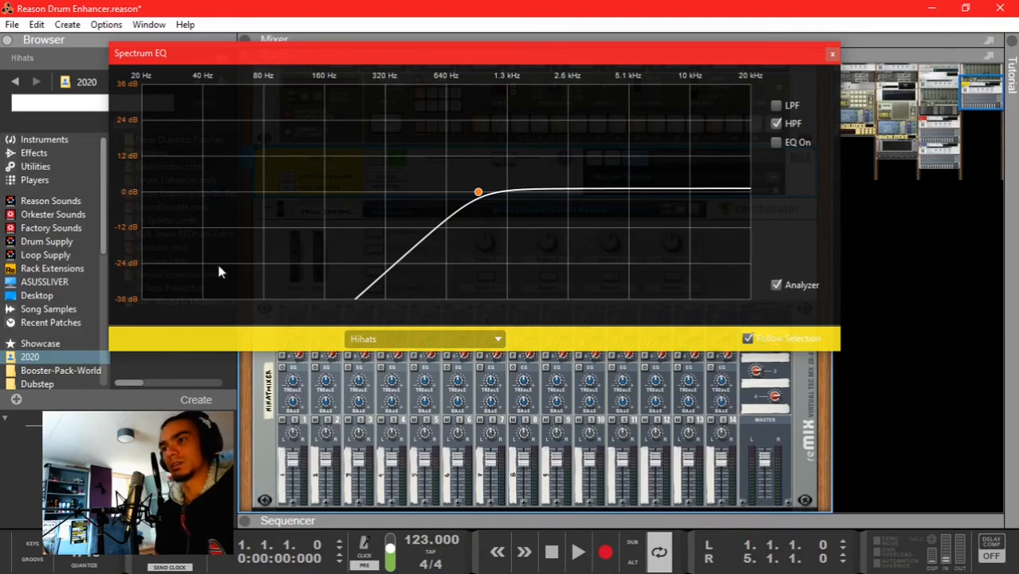
key("F2")
Step: Show the hi-hat combinator's devices, enable the MClass Equalizer's Param 1 band, and lower its gain, frequency and Q
left_click(375, 289)
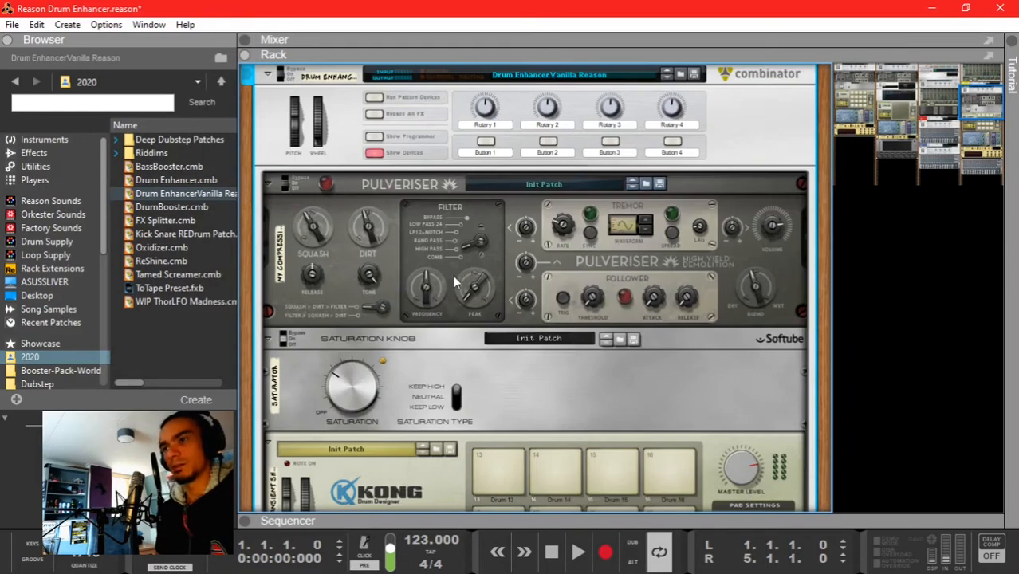
key("F2")
key("F2")
scroll(508, 295, "down", 8)
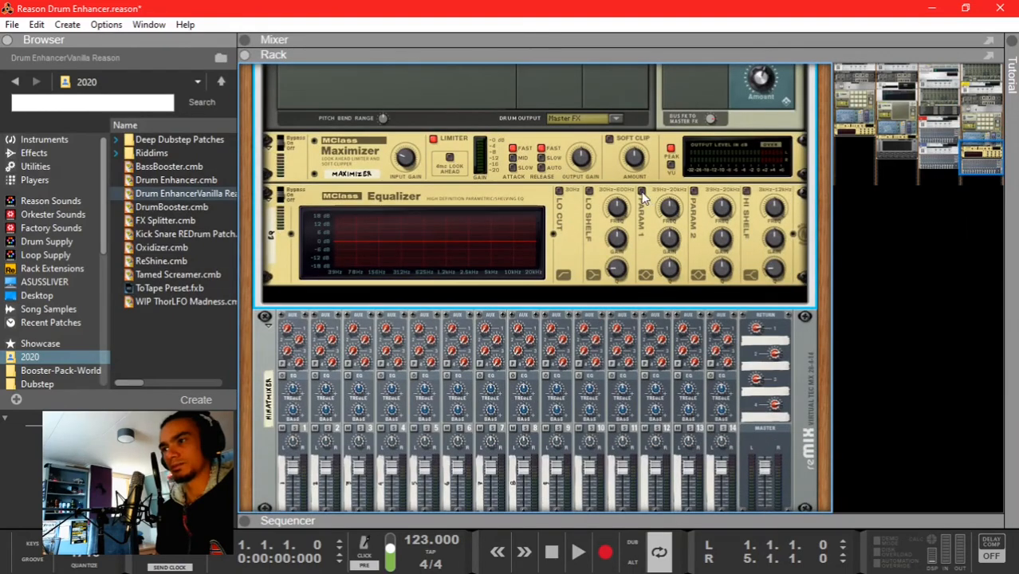
left_click(642, 192)
left_click_drag(671, 241, 671, 285)
left_click_drag(672, 211, 668, 363)
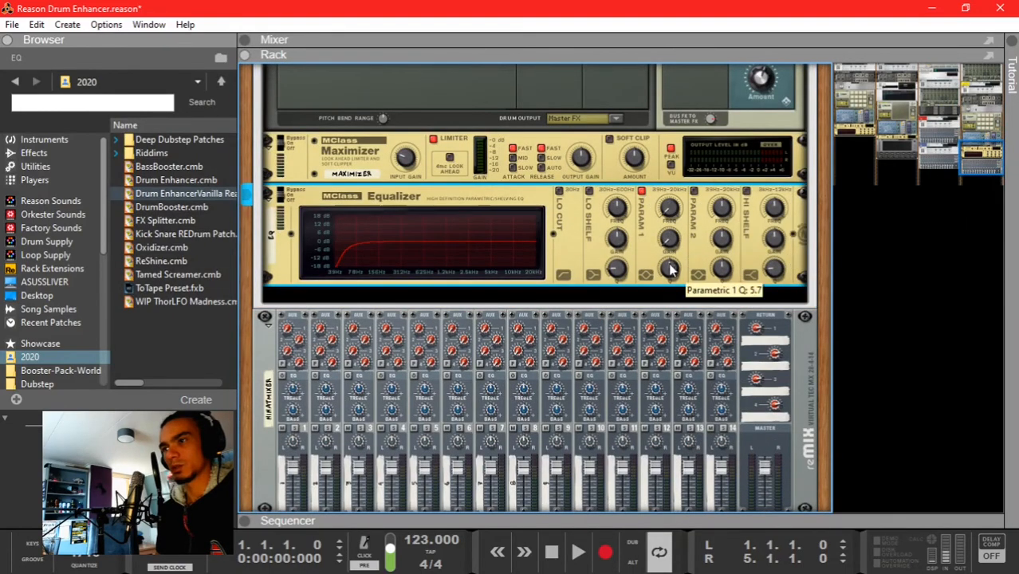
left_click_drag(672, 267, 667, 354)
scroll(495, 310, "up", 2)
Step: While the hi-hats play, boost their high-mid band in the Spectrum EQ by about 5.4 dB at 1.89 kHz
key("space")
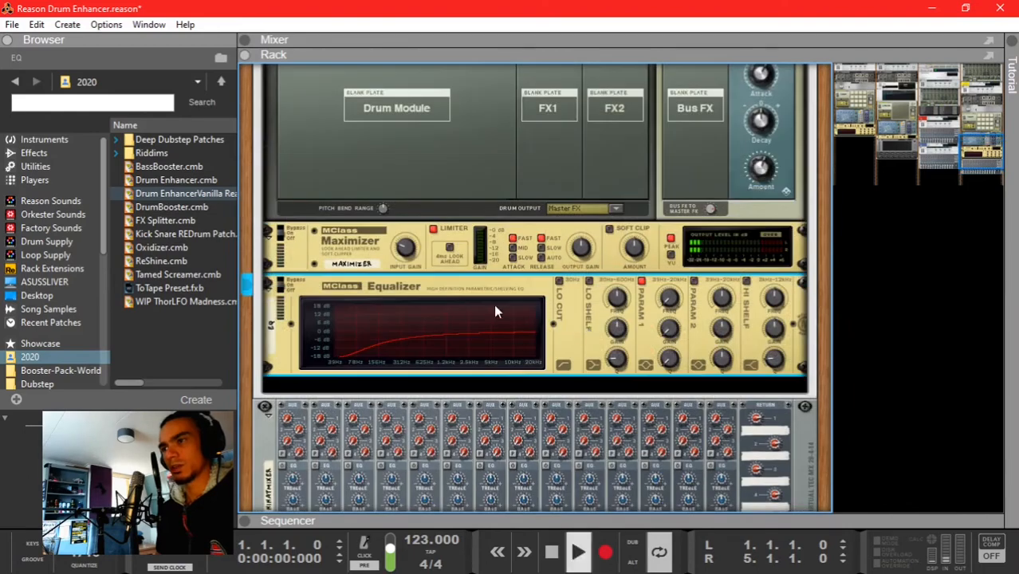
key("F2")
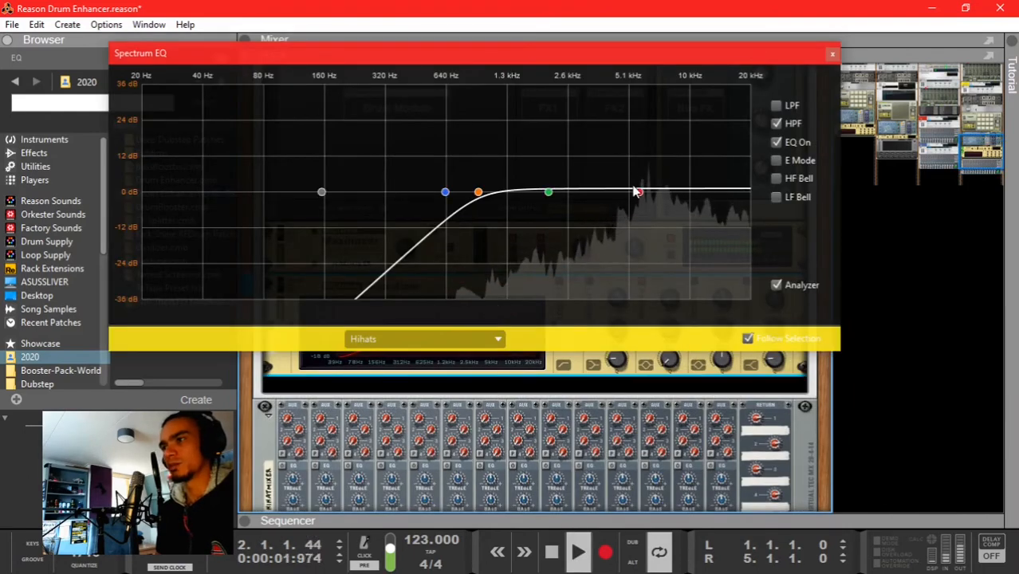
left_click_drag(548, 192, 545, 57)
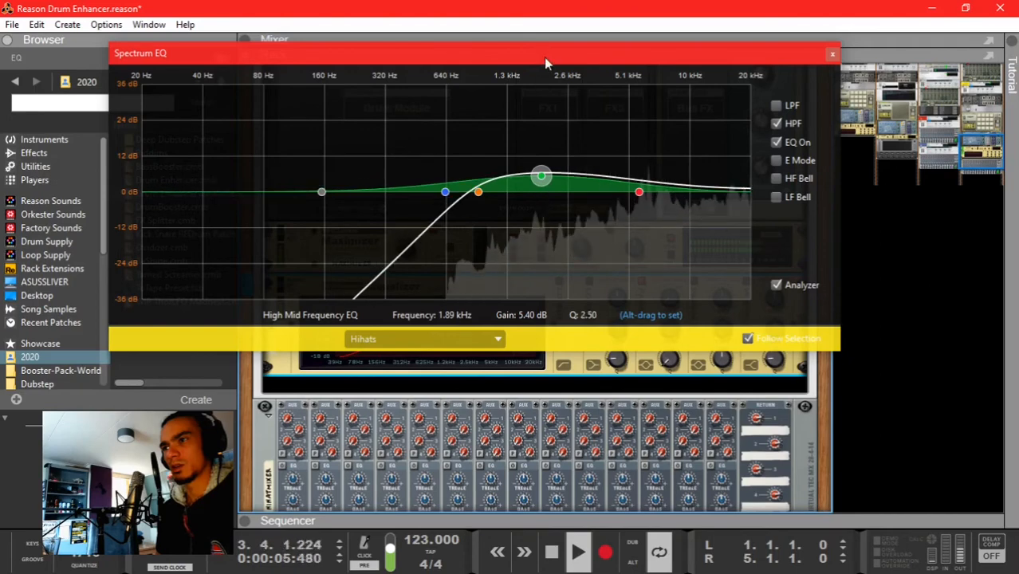
Step: On the Hihats channel EQ, enable the HF bell, cut the high-frequency band near 20 kHz, and enable the low-pass filter
left_click(776, 197)
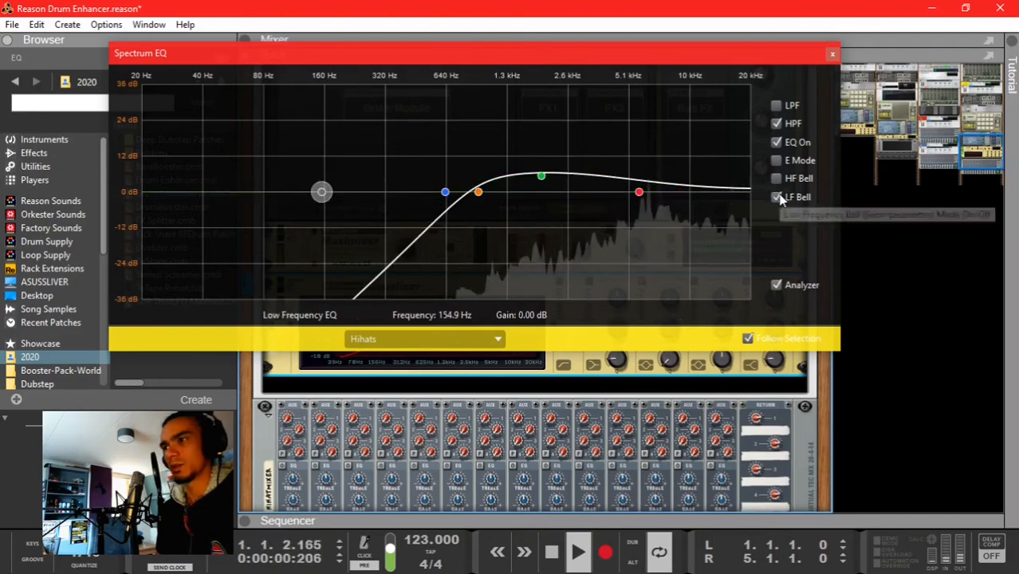
left_click(777, 197)
left_click(776, 179)
left_click_drag(639, 191, 735, 204)
left_click(776, 105)
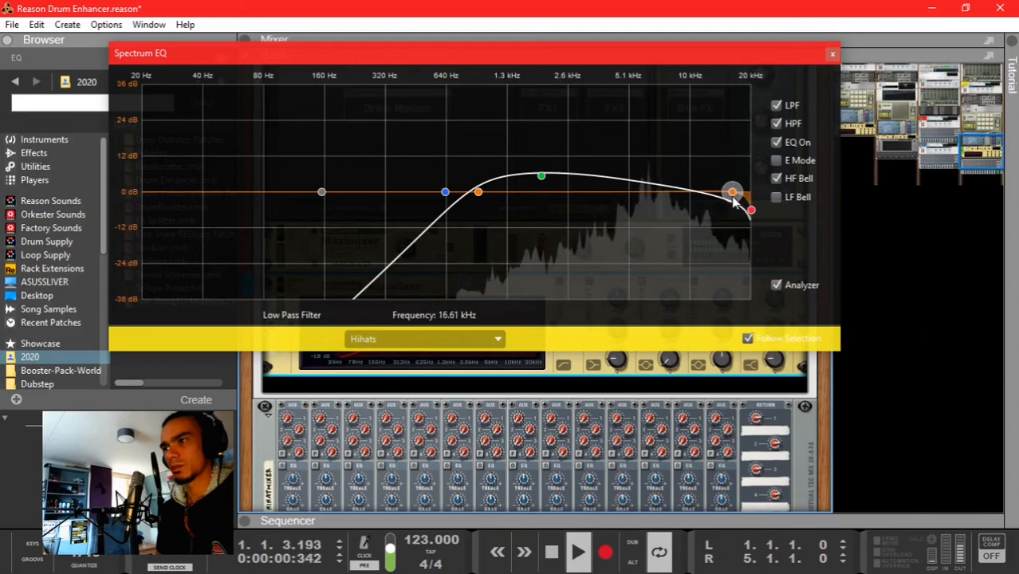
left_click(751, 211)
key("space")
left_click_drag(533, 183, 475, 182)
key("space")
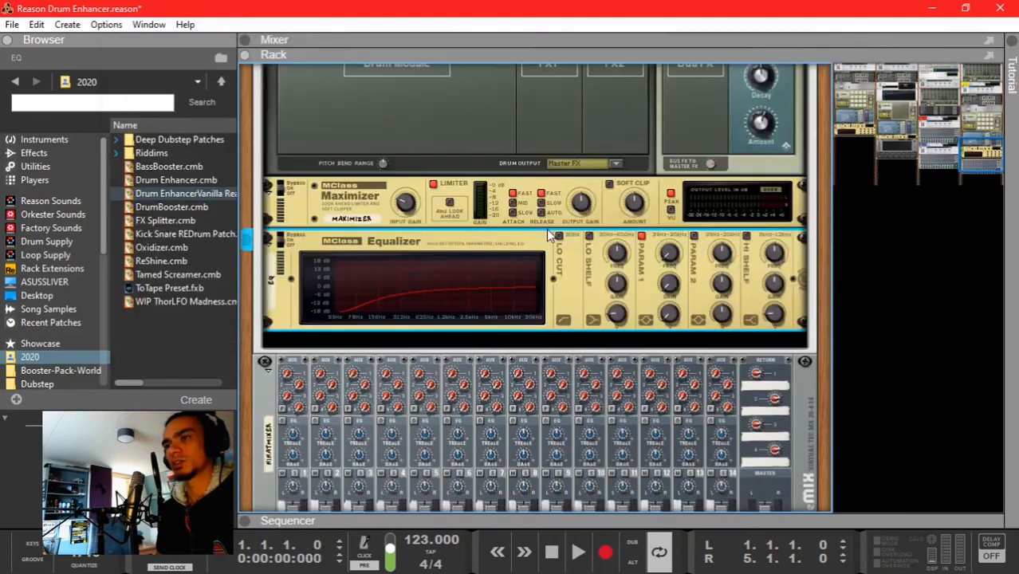
Step: Hide the devices inside the hi-hat Drum EnhancerVanilla Reason combinator
scroll(546, 235, "up", 5)
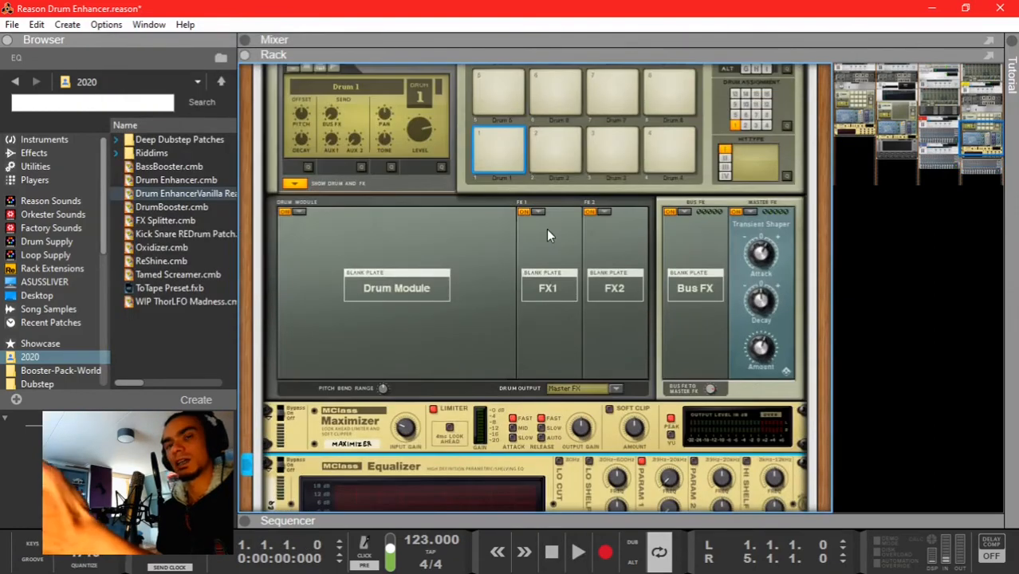
scroll(546, 229, "up", 15)
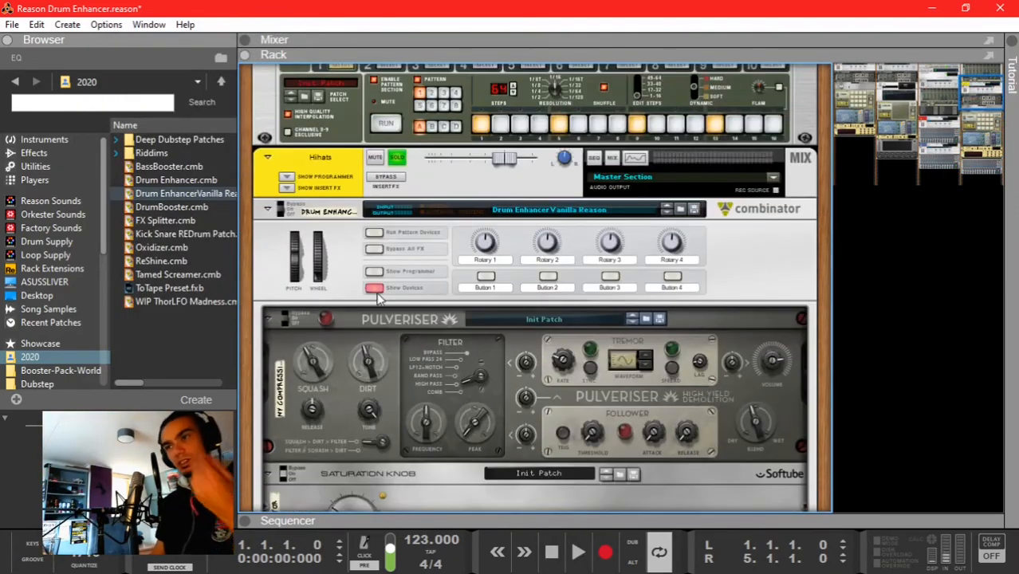
left_click(374, 288)
left_click(118, 197)
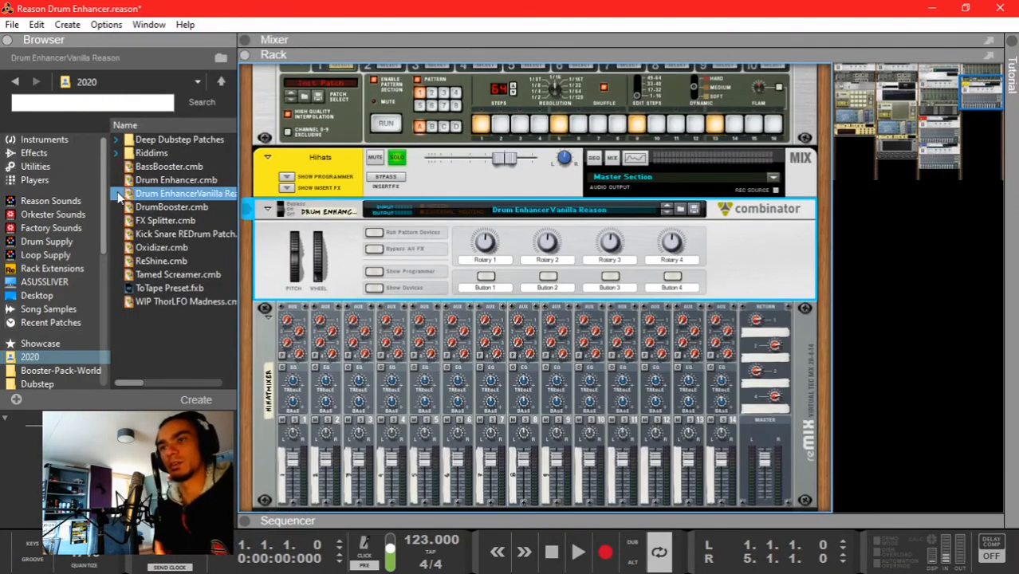
Step: Examine the stock effects available in Reason, including the MClass processors and the RV7000 MkII Reverb
left_click(34, 152)
scroll(179, 204, "down", 3)
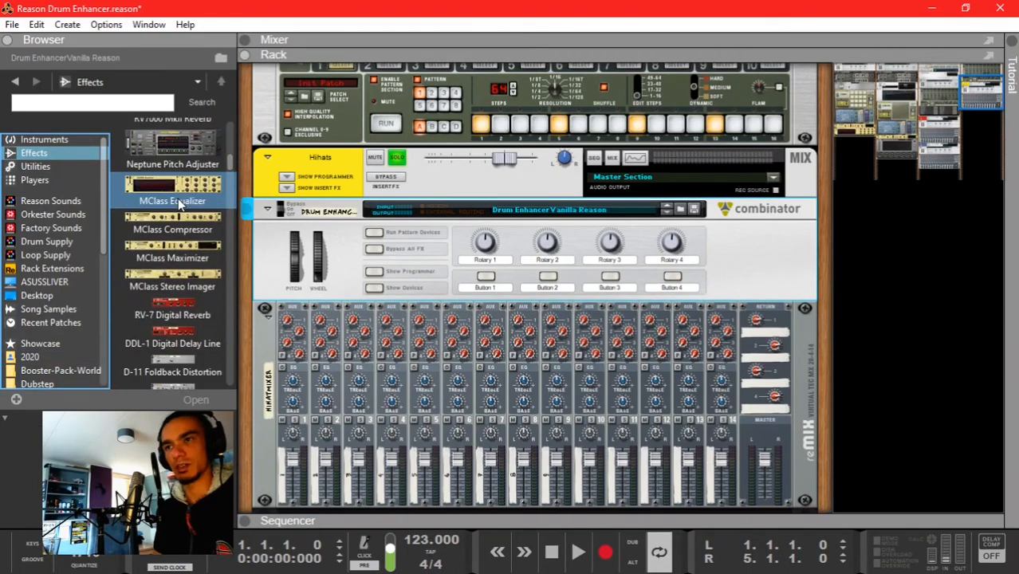
scroll(180, 204, "down", 3)
left_click(205, 164)
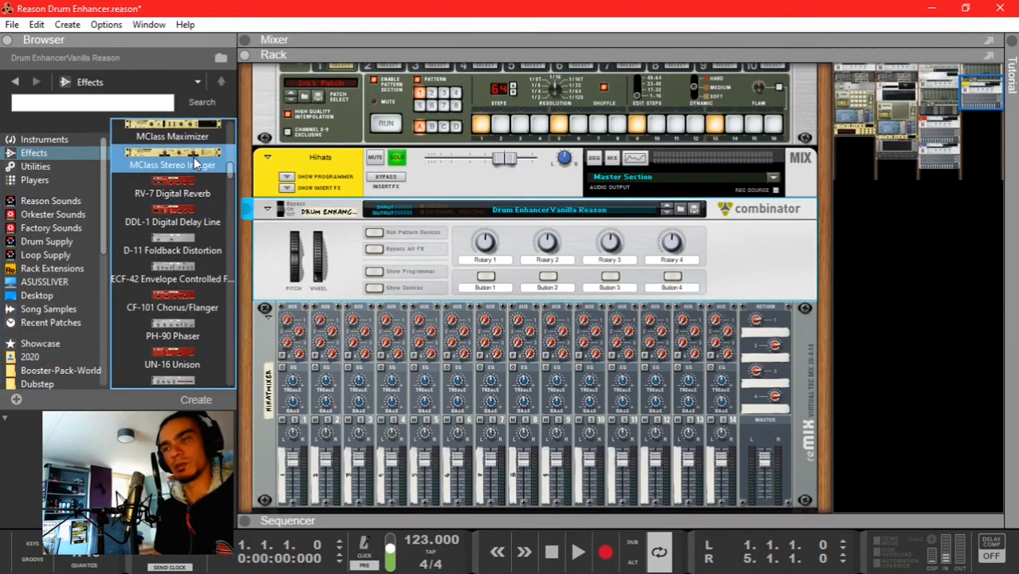
scroll(191, 168, "up", 7)
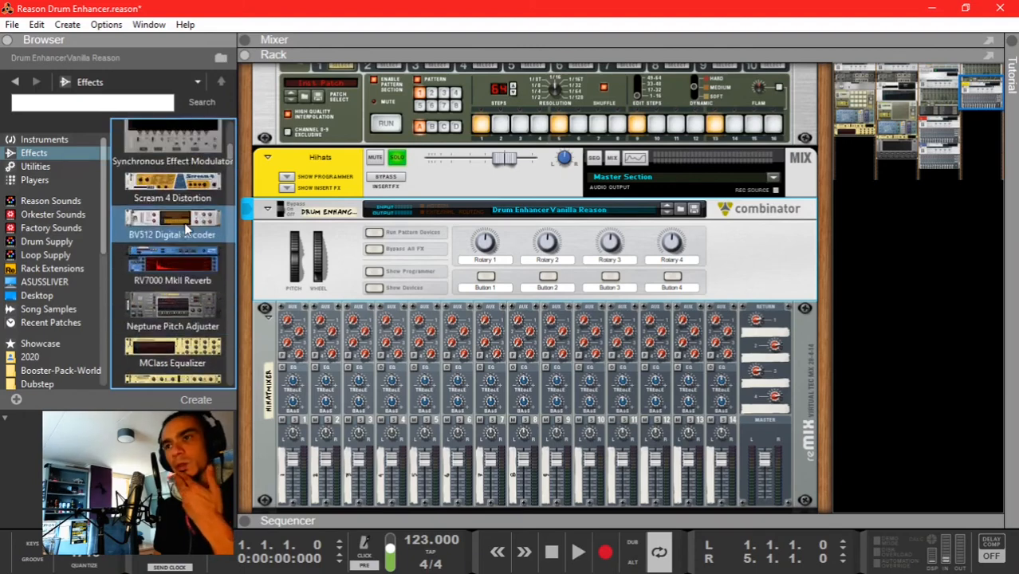
left_click(180, 308)
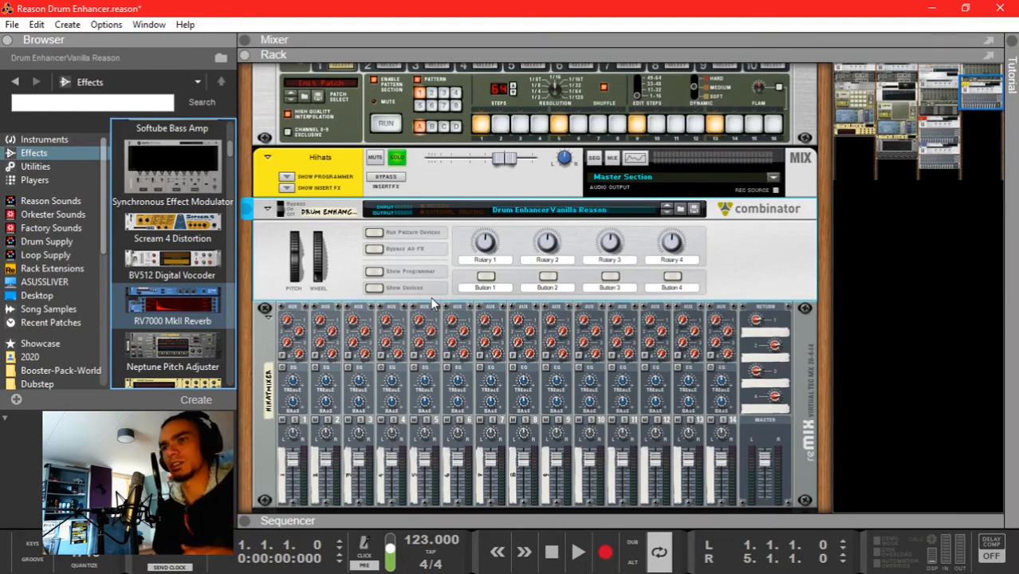
Step: Unsolo the Hihats channel and return to the hi-hat Redrum in the rack
key("F5")
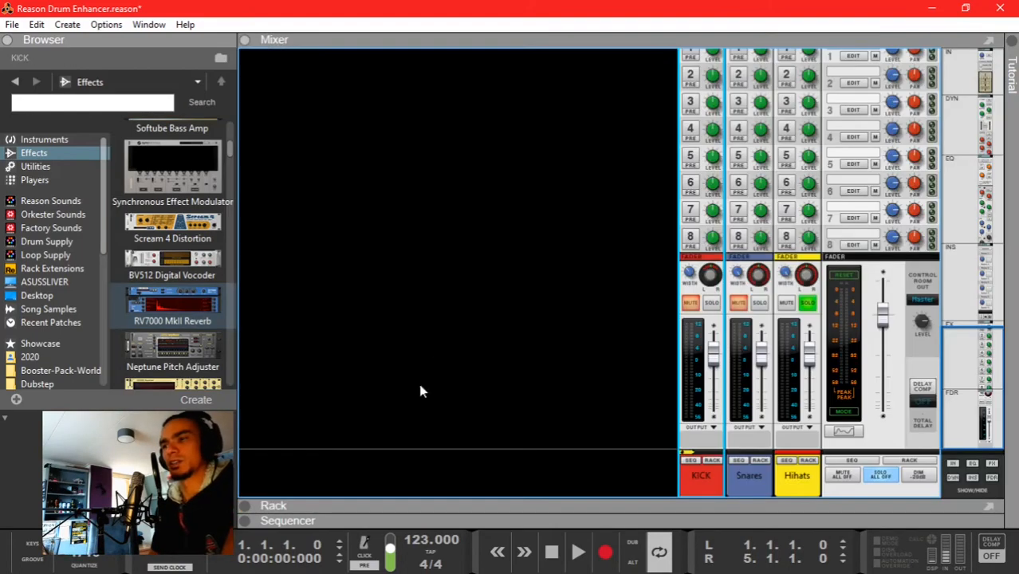
key("F6")
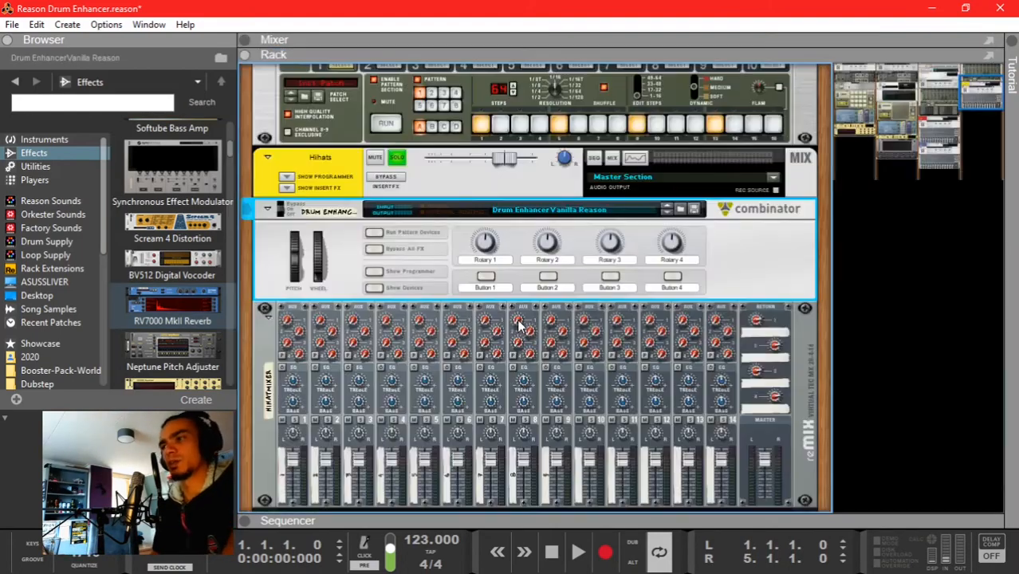
left_click(396, 158)
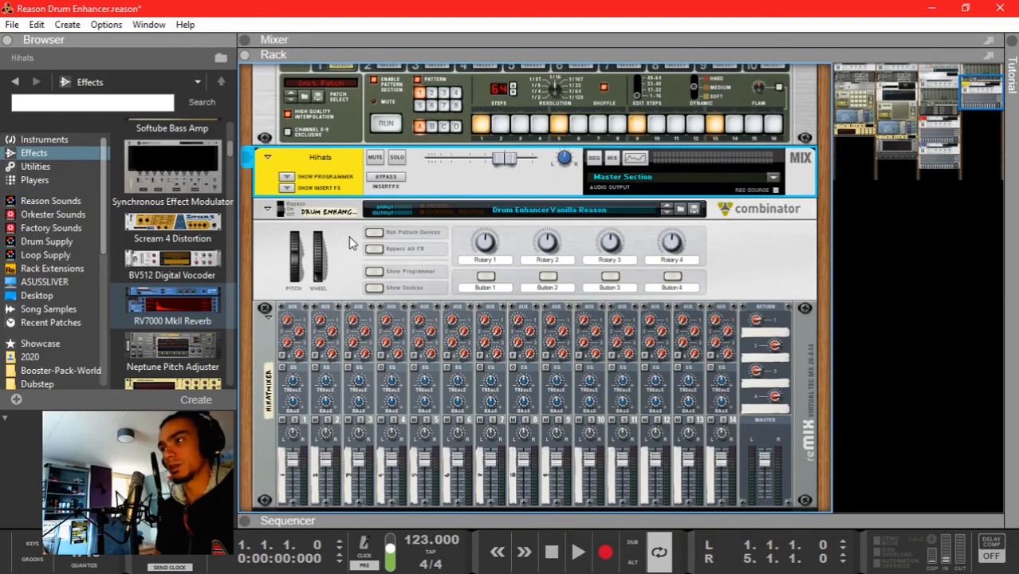
scroll(470, 326, "left", 10)
scroll(469, 325, "right", 10)
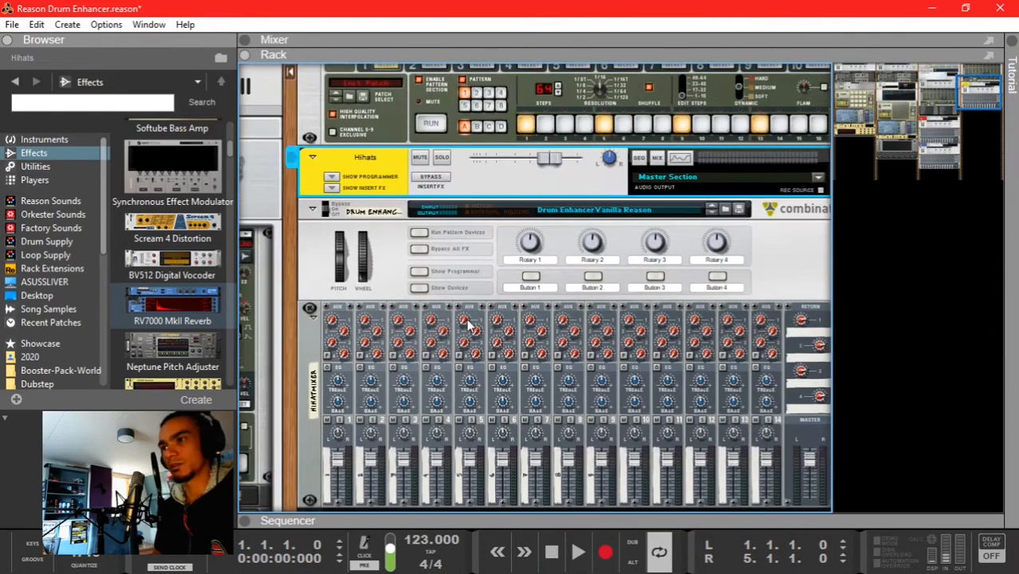
scroll(469, 325, "up", 5)
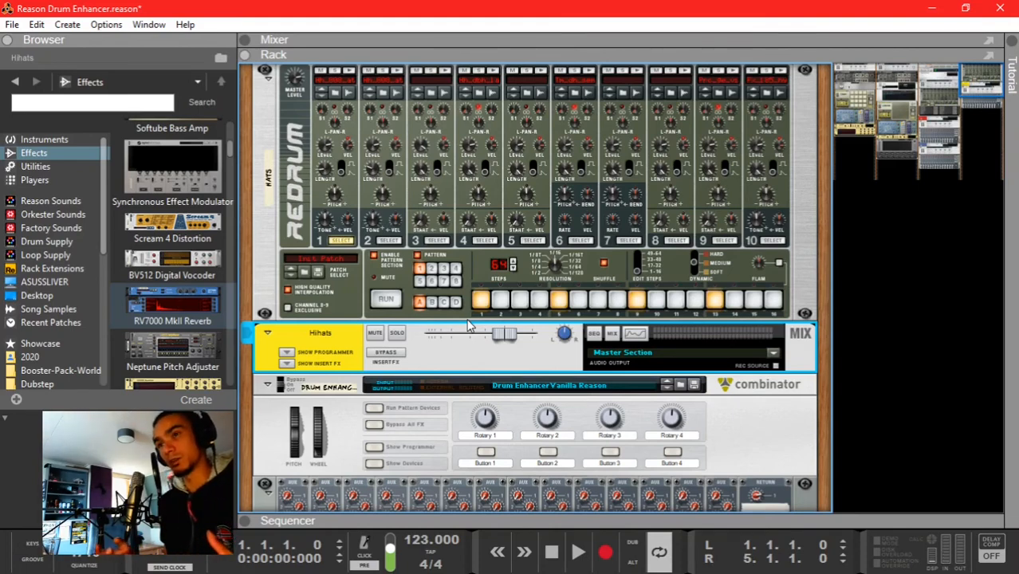
Step: Examine the stock instruments available in Reason, including Europa, the Grain Sample Manipulator and the Thor Polysonic Synthesizer
left_click(44, 140)
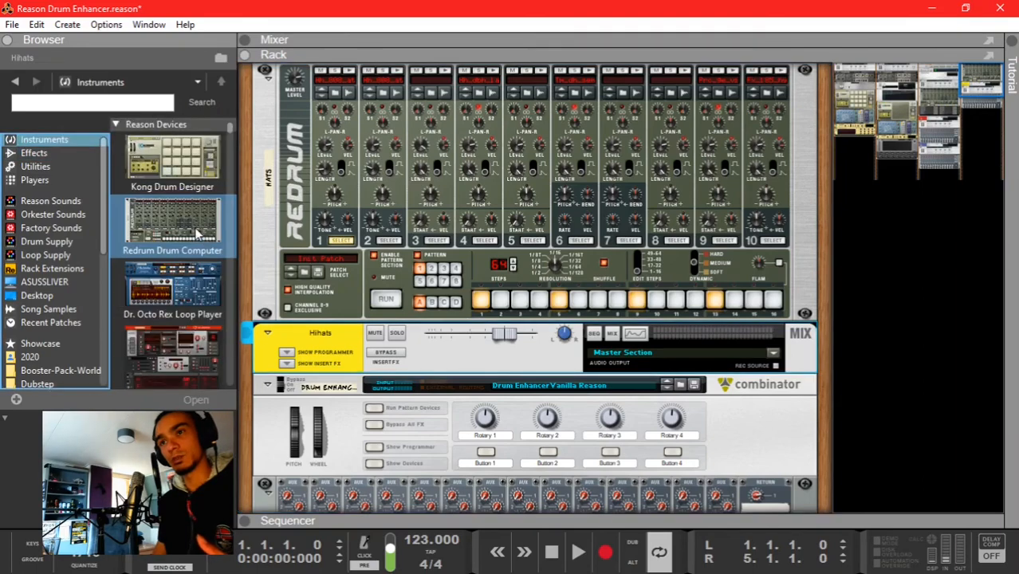
scroll(180, 213, "down", 5)
scroll(180, 213, "down", 1)
left_click(177, 241)
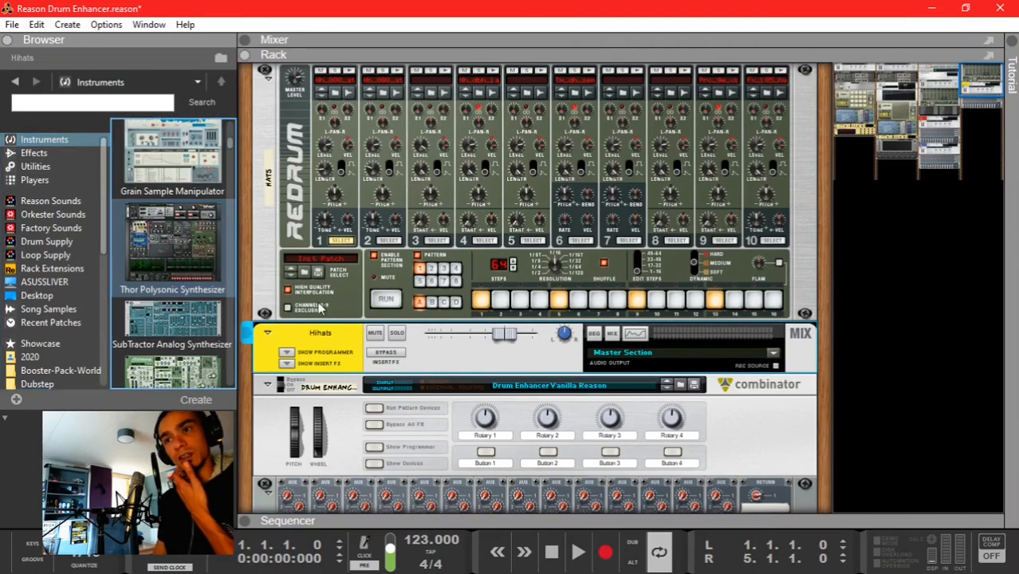
scroll(163, 263, "up", 1)
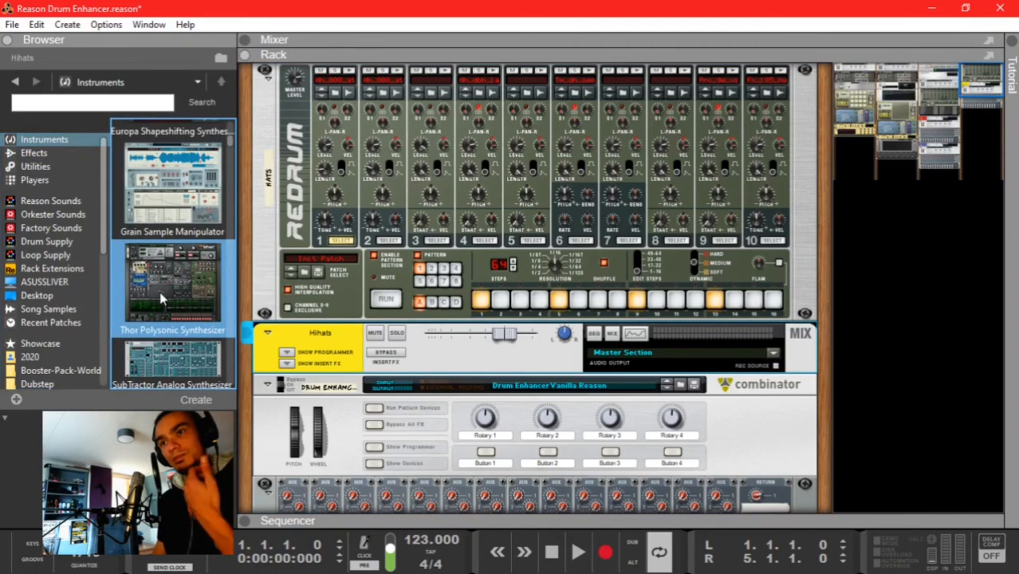
scroll(160, 291, "up", 2)
scroll(169, 339, "down", 2)
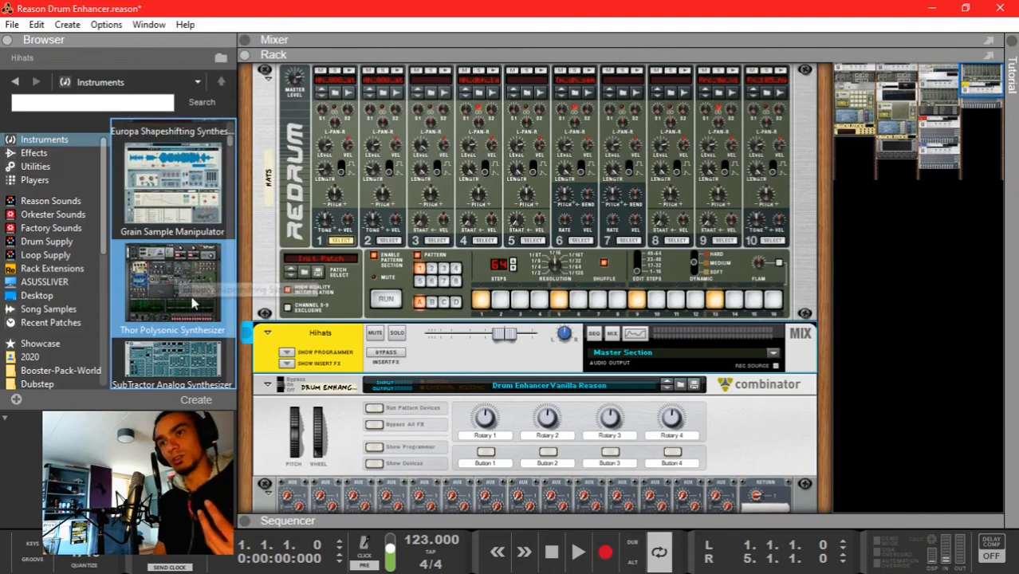
scroll(187, 263, "up", 1)
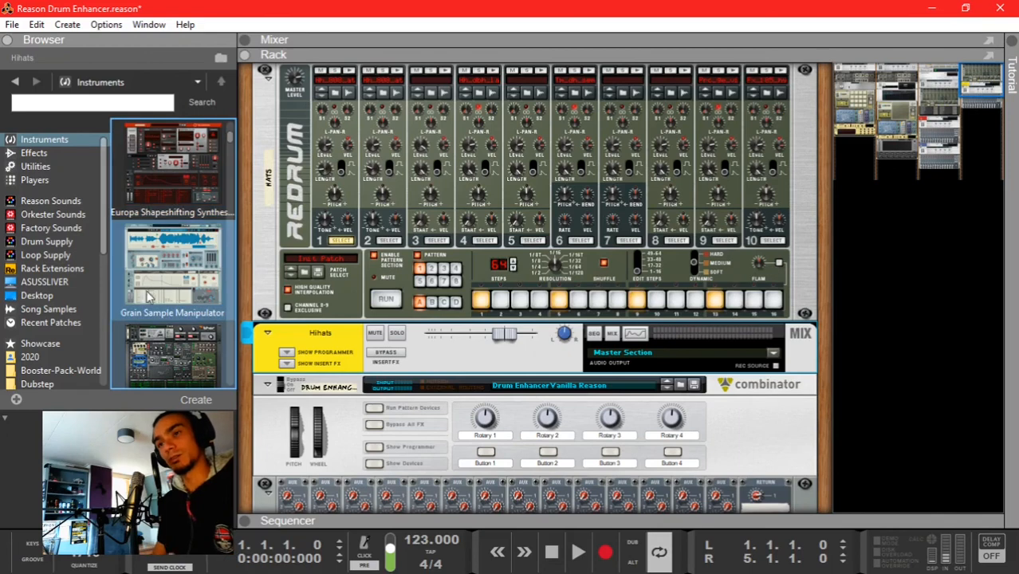
scroll(188, 285, "down", 1)
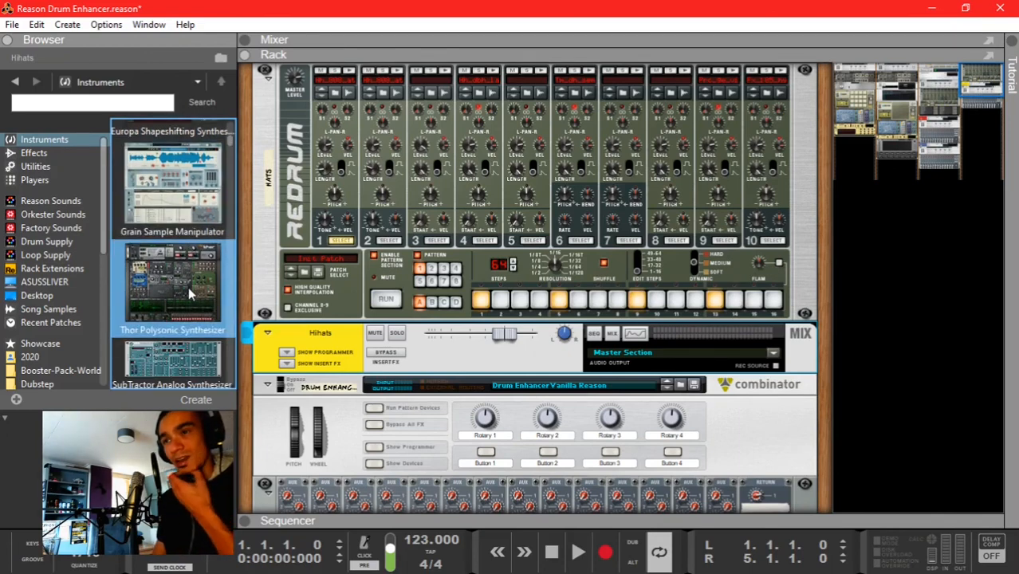